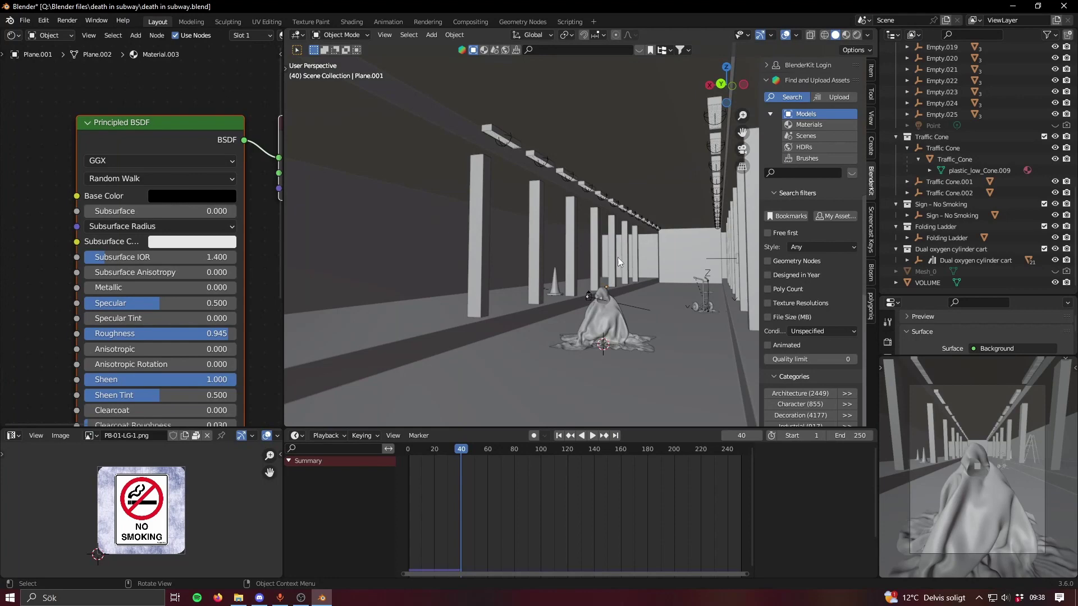
Inspect the ceiling beam in local view, then frame the cloth-draped ghost from above.
key(KP_Divide)
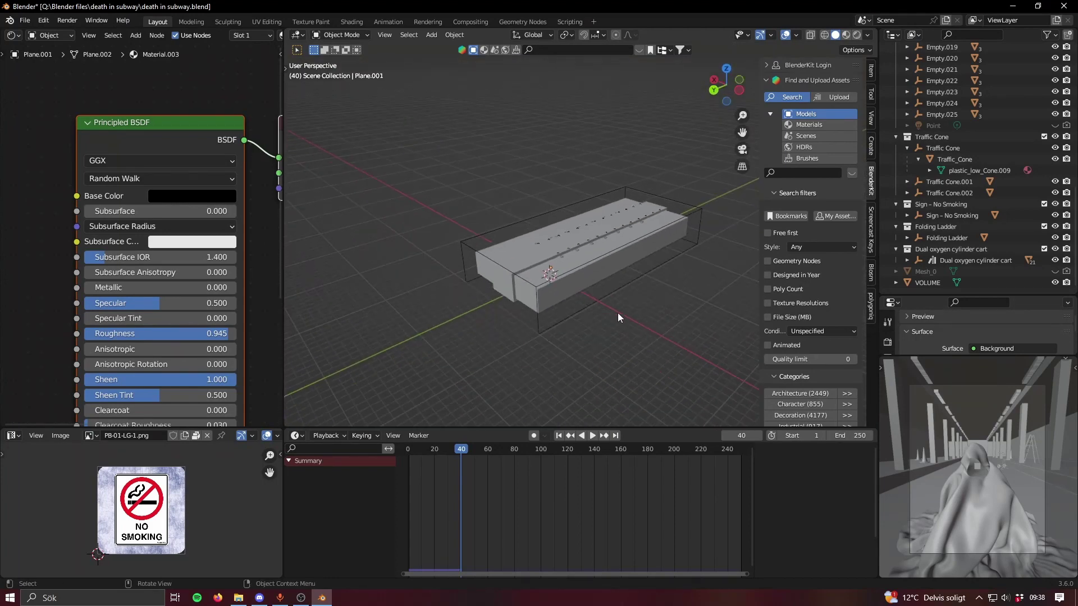
middle_drag(617, 312, 627, 259)
key(KP_Divide)
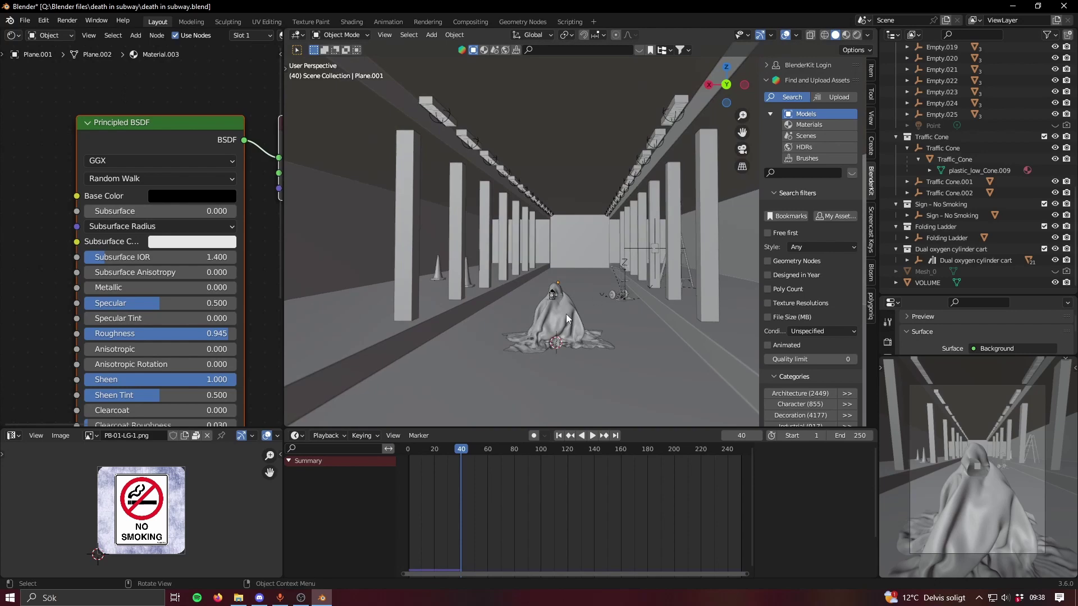
click(566, 314)
key(KP_Decimal)
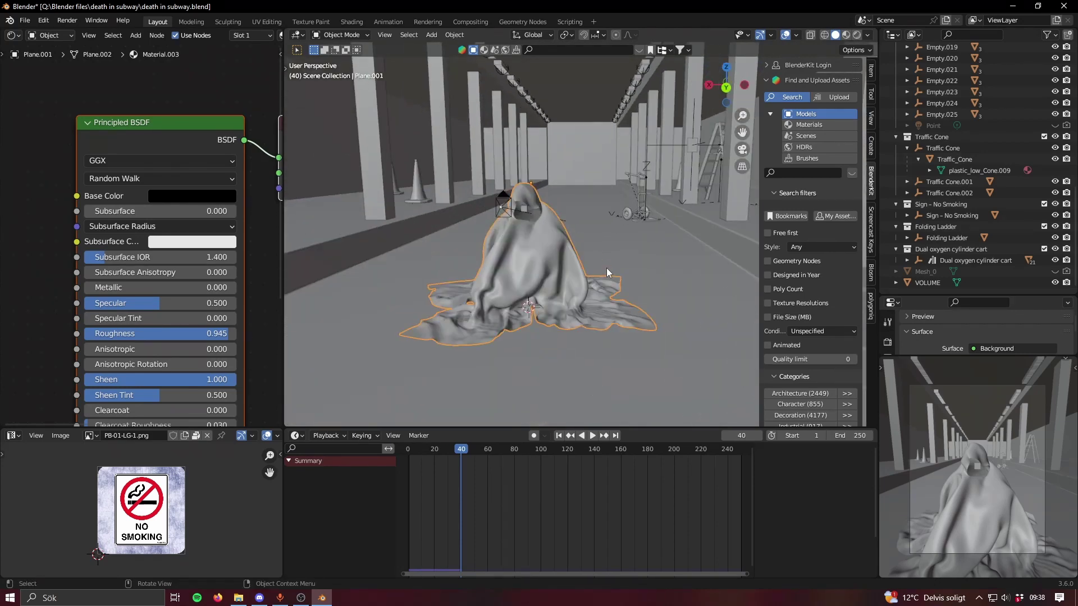
middle_drag(606, 268, 447, 137)
Select a ceiling light and orbit out over the whole building and back to tunnel level.
click(448, 137)
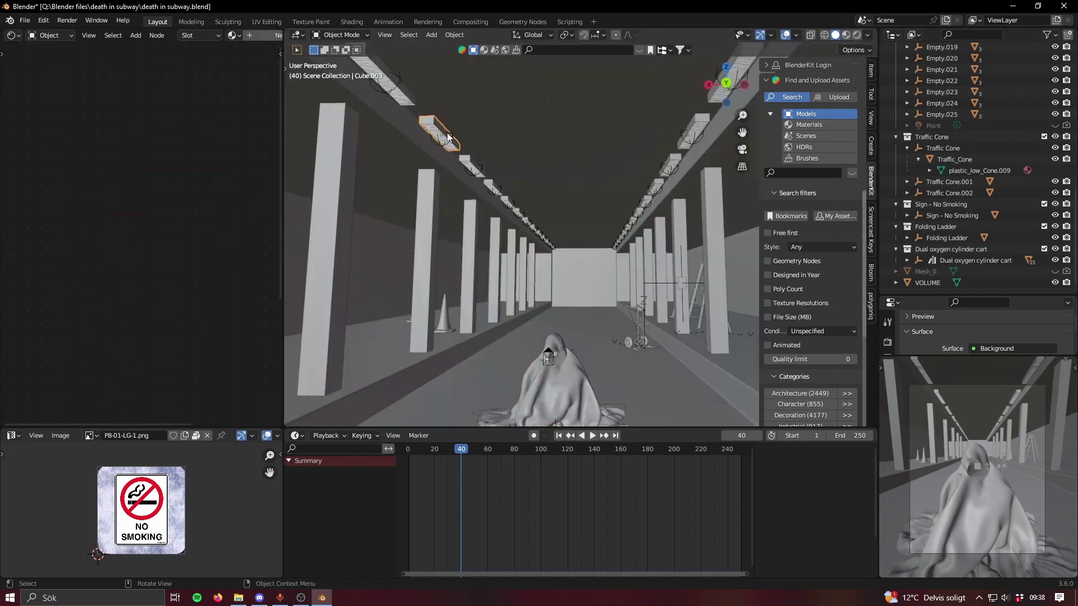
scroll(579, 236, down, 6)
middle_drag(581, 243, 607, 344)
middle_drag(683, 291, 554, 255)
scroll(685, 236, up, 8)
Select and frame the tunnel hall box, then orbit down to its Concrete033-textured floor.
click(567, 220)
key(KP_Decimal)
scroll(598, 287, up, 4)
scroll(614, 285, down, 10)
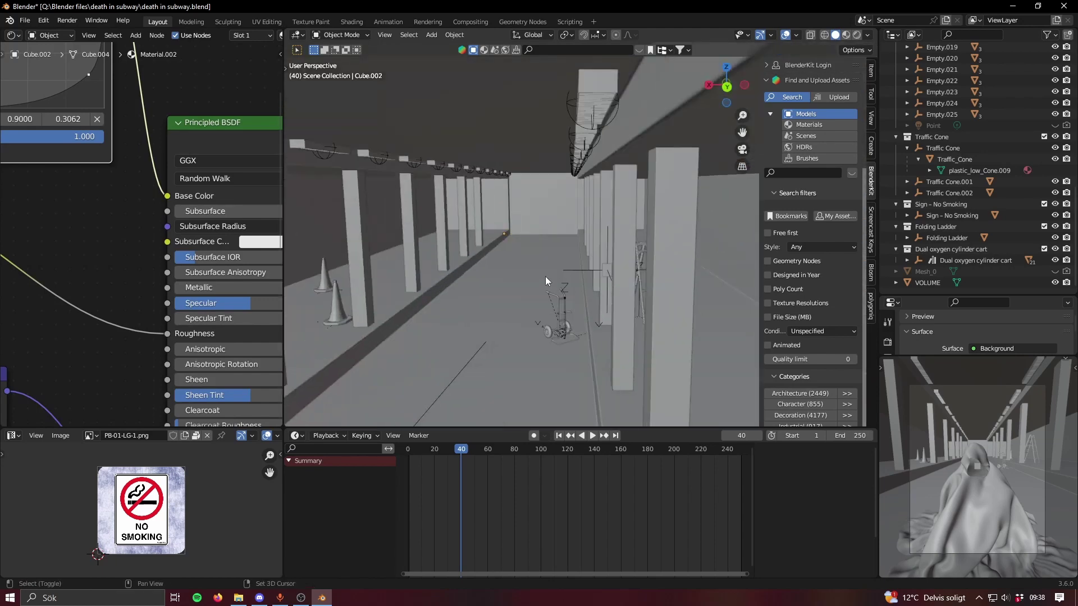
middle_drag(571, 217, 543, 230)
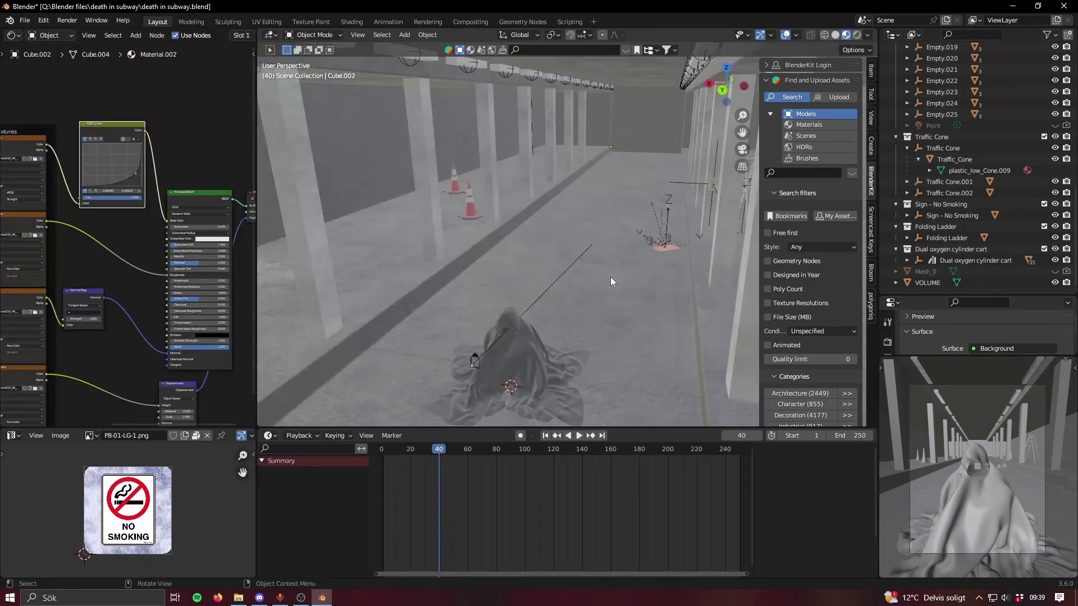
middle_drag(611, 277, 530, 226)
middle_drag(449, 193, 318, 237)
scroll(73, 250, down, 3)
scroll(73, 251, up, 5)
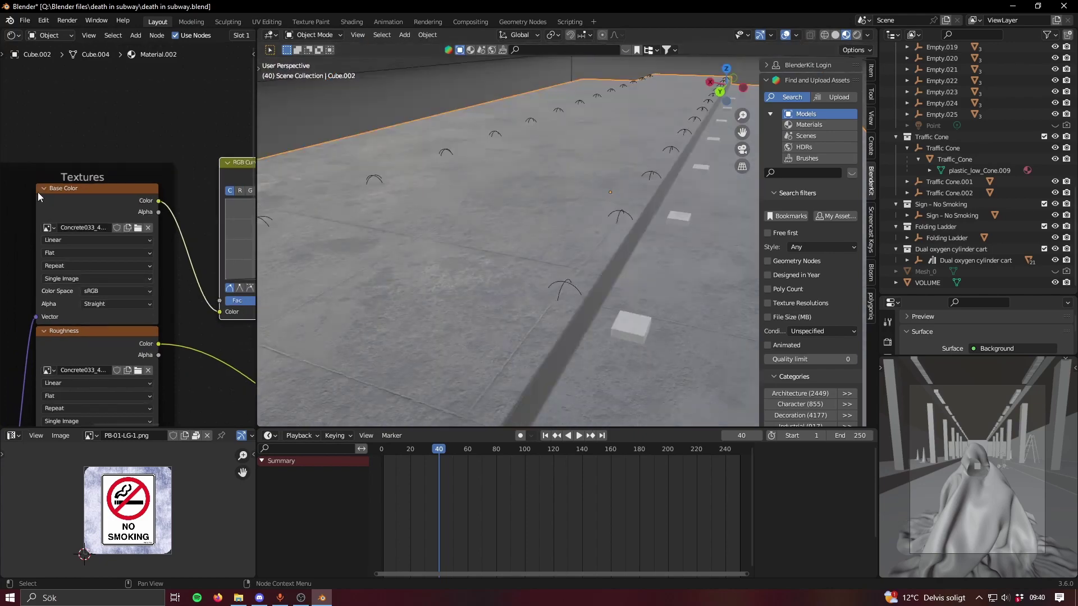
Show the floor's Concrete033 base color texture image.
click(67, 214)
scroll(114, 240, up, 5)
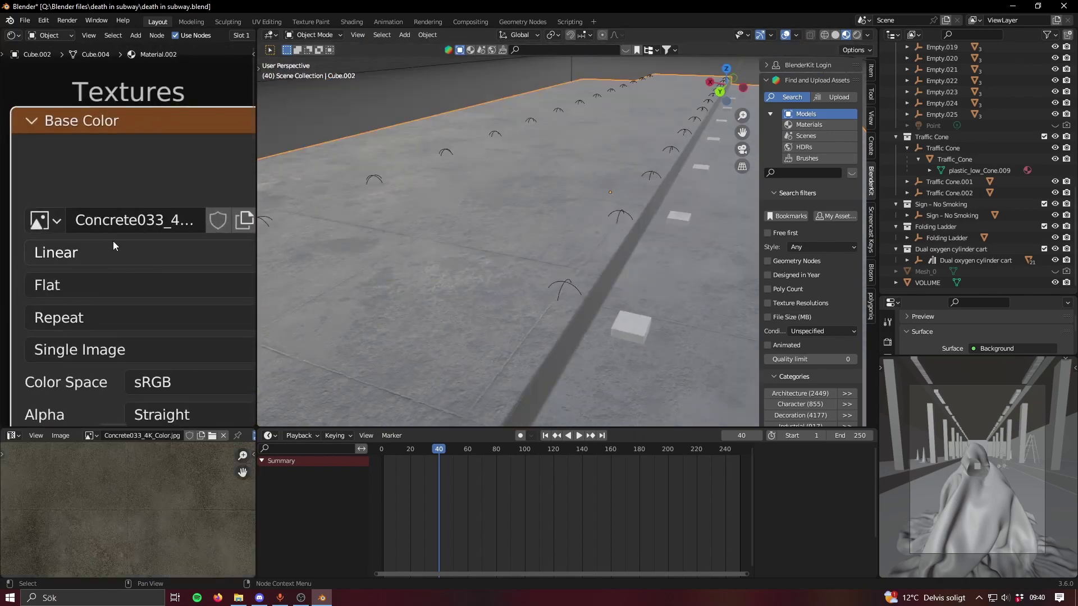
middle_drag(514, 259, 450, 256)
Select the pillars and display their Concrete-Wall_Image_Tile_Item_9415w.jpg texture in Material.004.
click(450, 256)
scroll(132, 231, down, 2)
scroll(132, 159, up, 2)
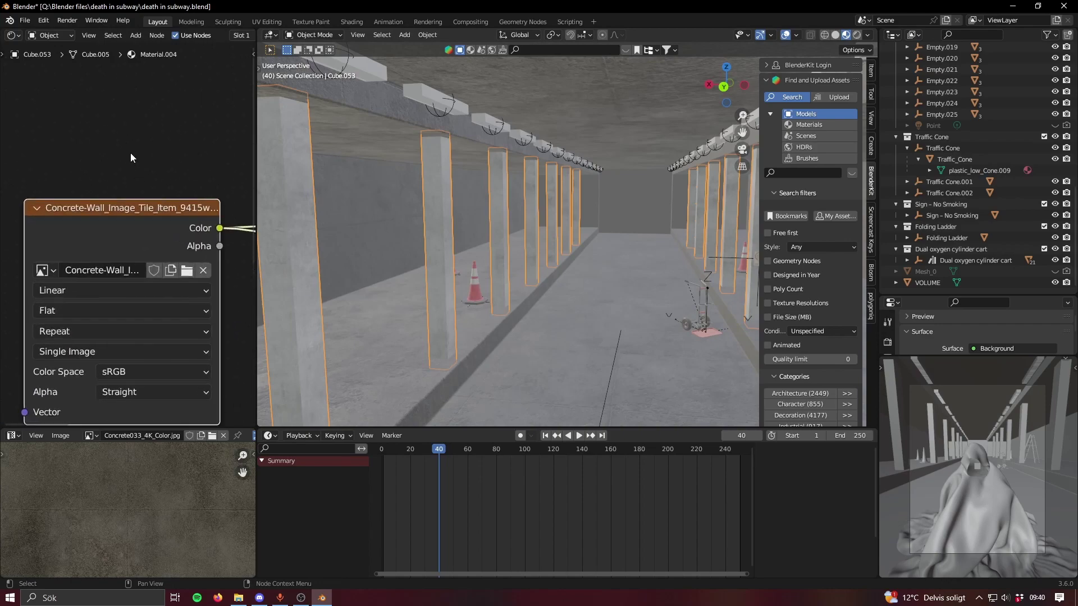
click(153, 207)
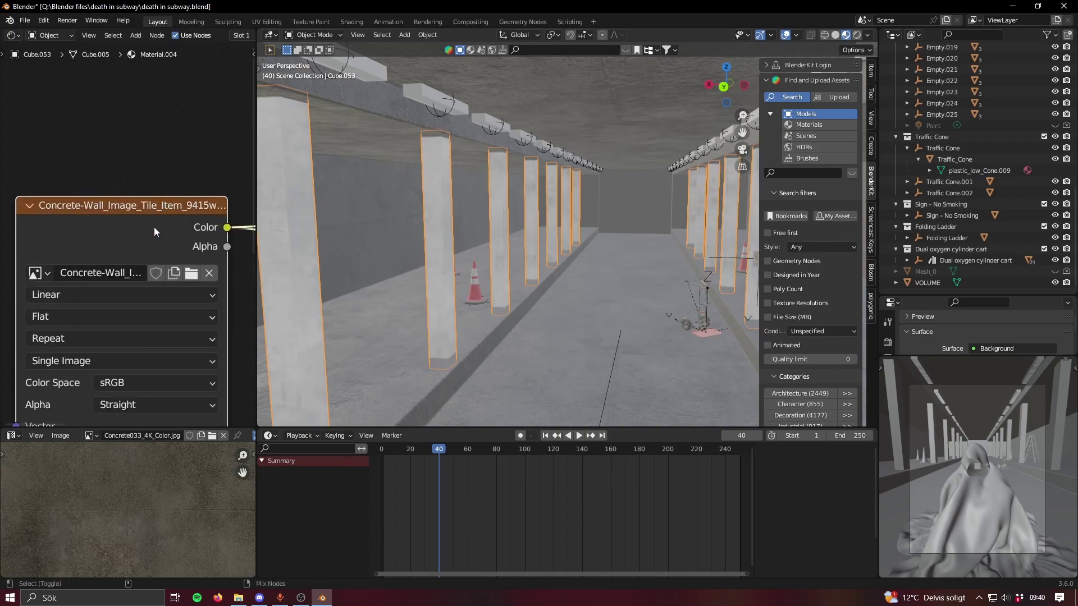
scroll(133, 511, down, 3)
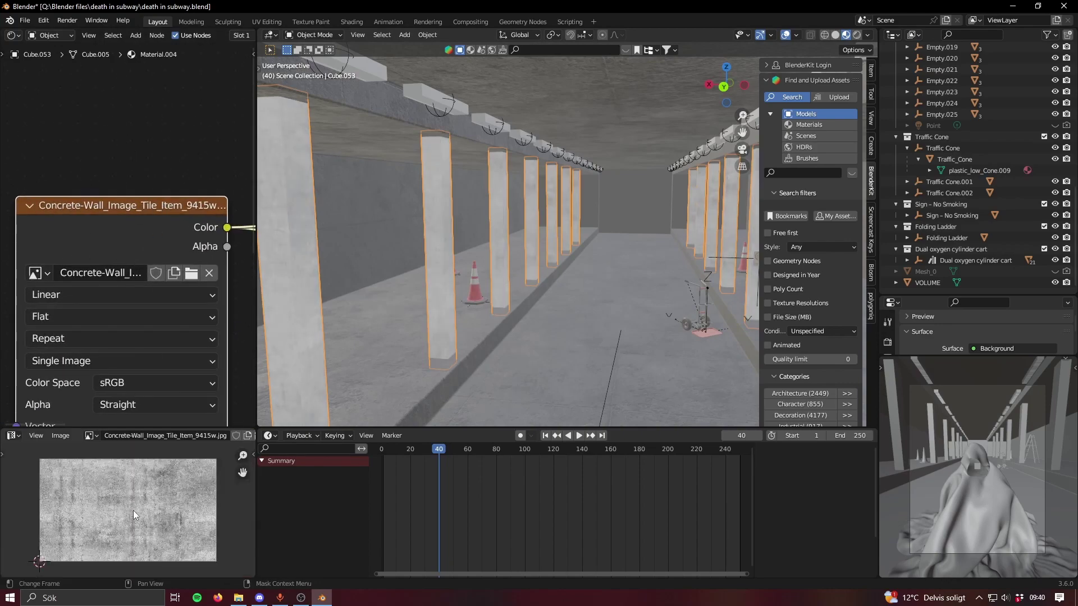
scroll(140, 507, up, 3)
scroll(141, 507, down, 3)
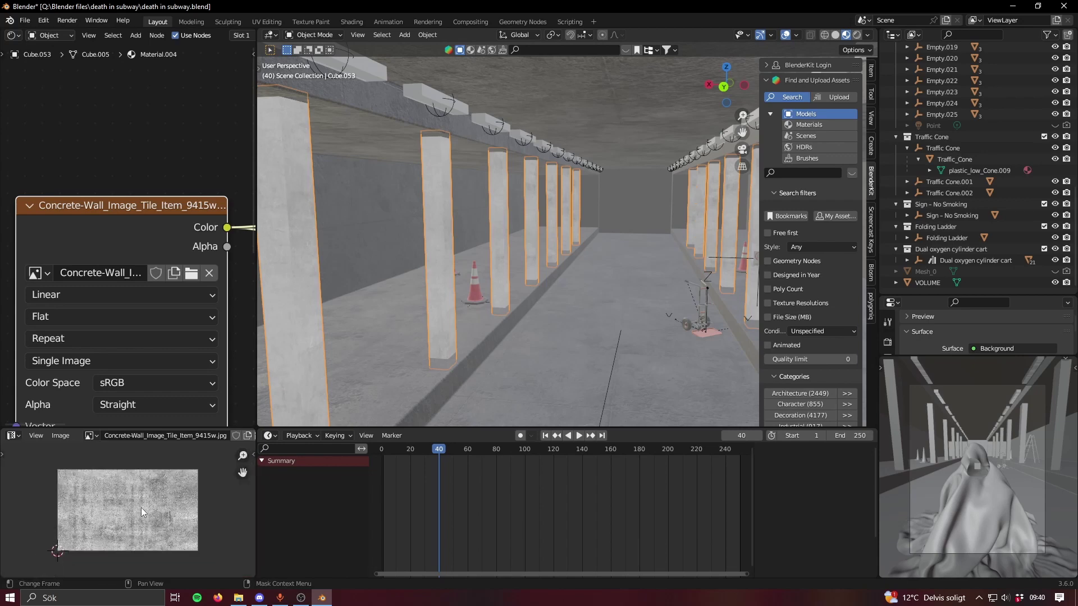
scroll(141, 507, up, 2)
scroll(86, 170, down, 5)
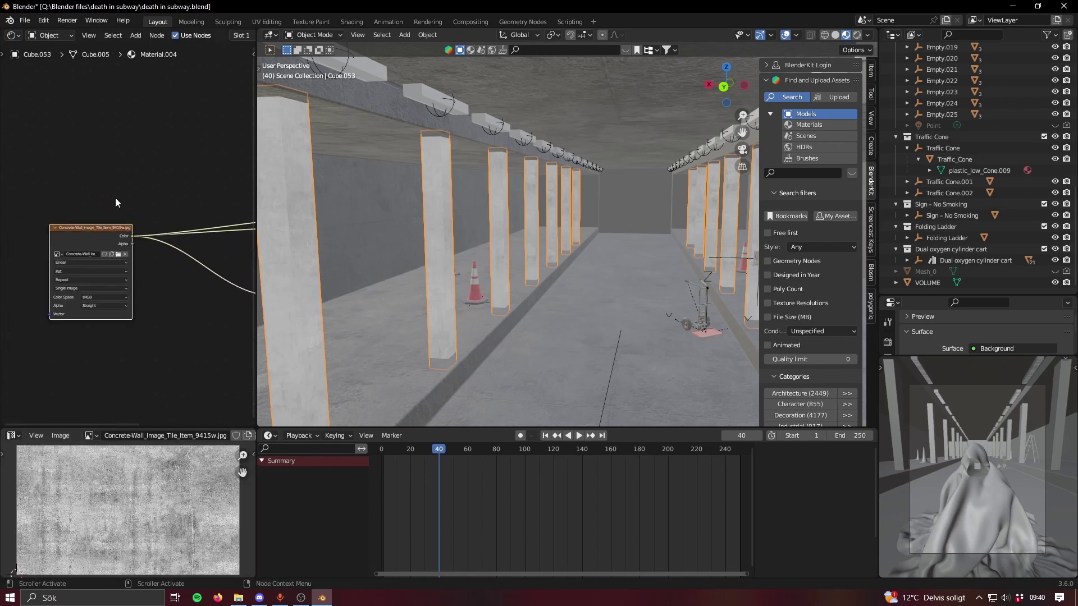
scroll(86, 177, up, 3)
scroll(102, 284, up, 4)
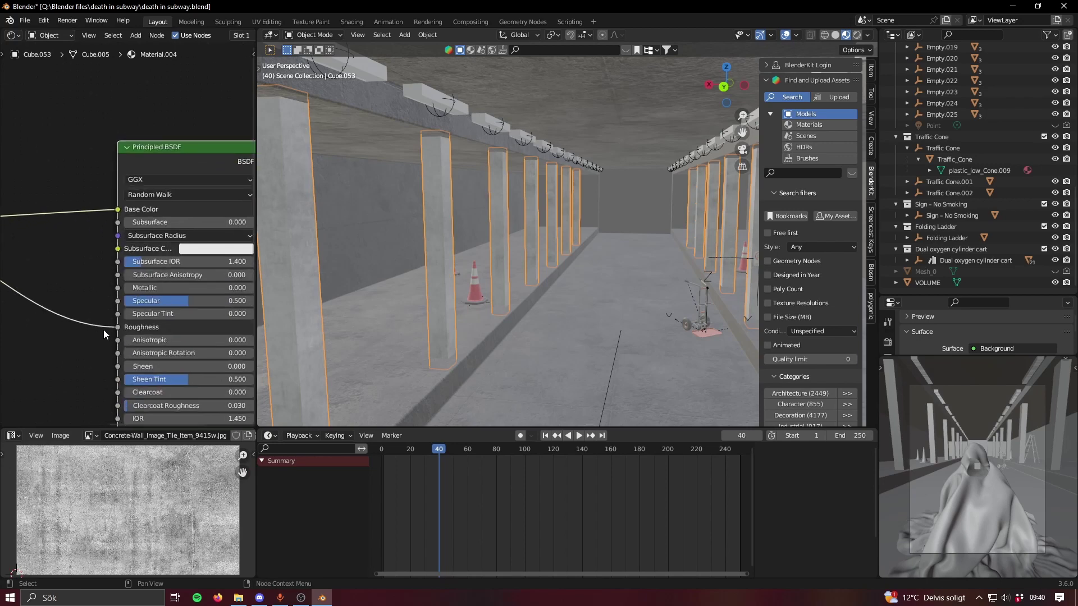
scroll(450, 278, up, 6)
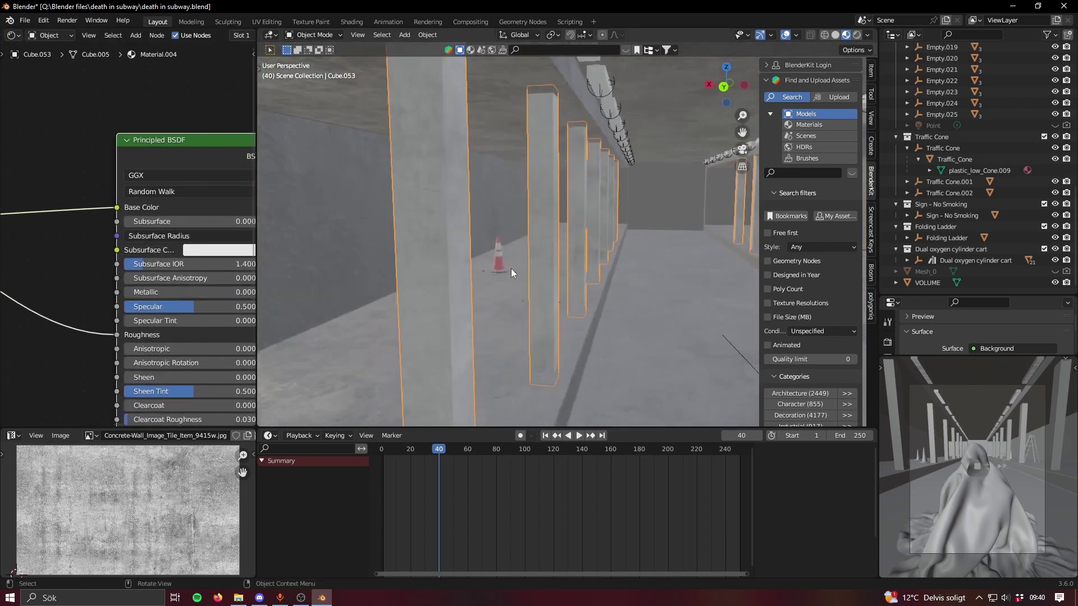
middle_drag(526, 272, 561, 274)
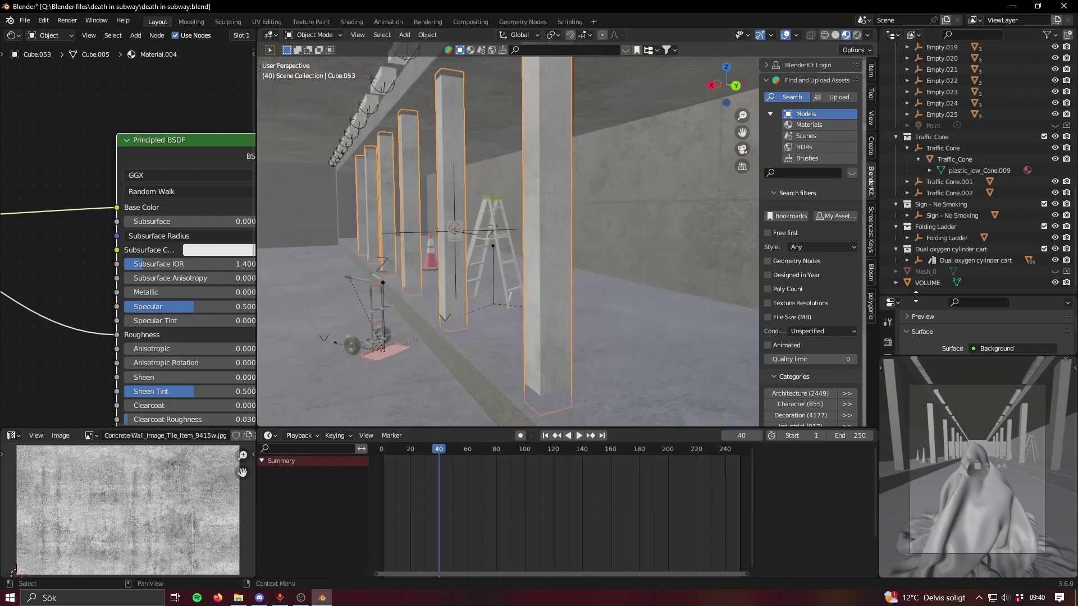
Open the pillars' Array modifier settings and orbit around the pillar row and ladder.
drag(915, 295, 915, 110)
click(888, 256)
scroll(905, 186, down, 10)
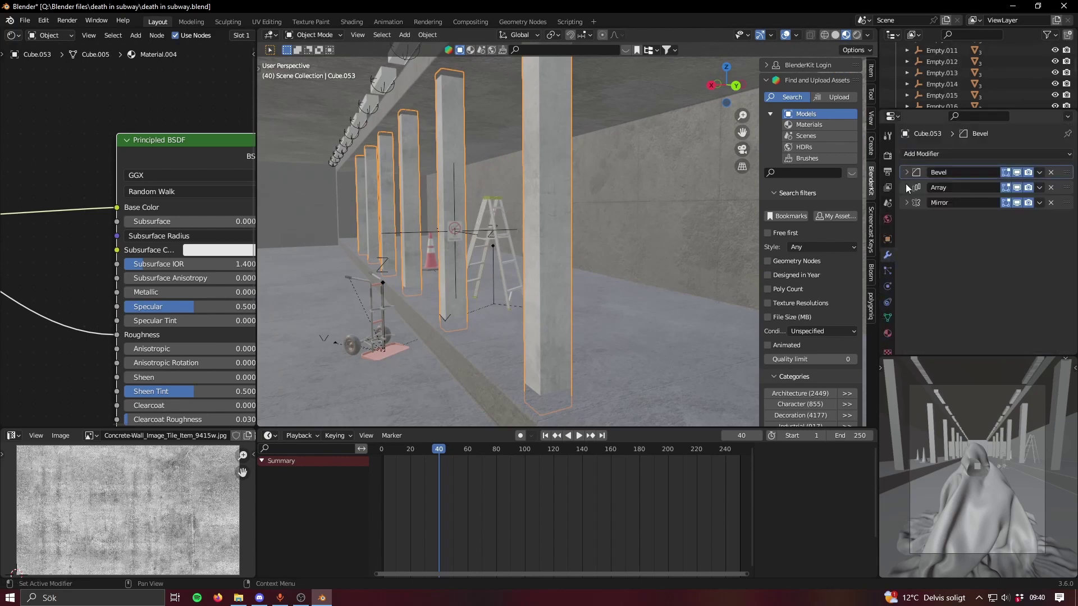
mouse_move(561, 306)
middle_down()
mouse_move(605, 308)
mouse_move(541, 289)
mouse_move(570, 280)
mouse_move(558, 285)
middle_up()
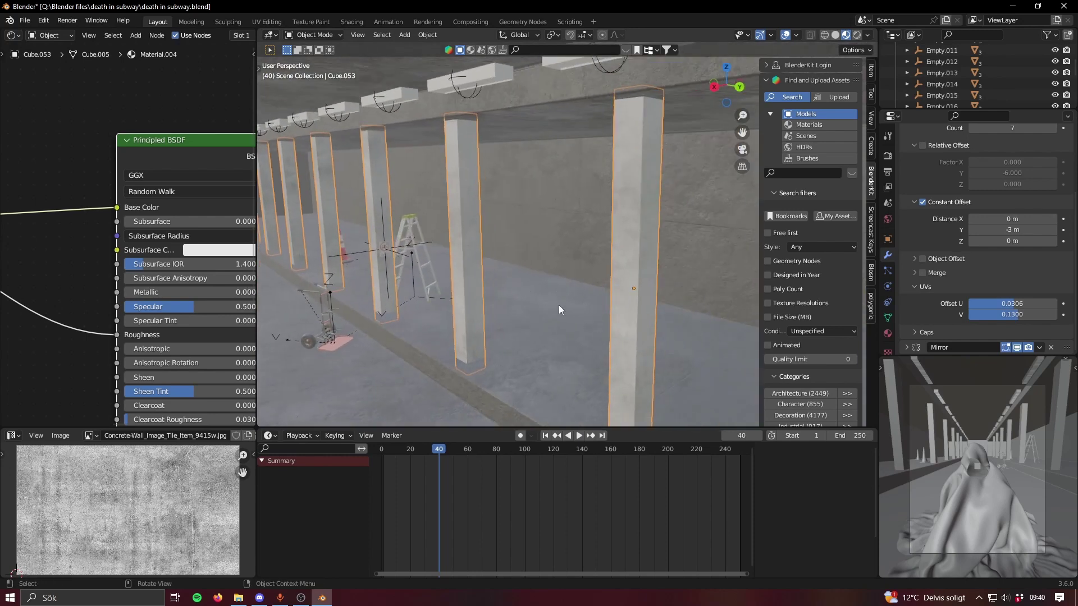
middle_drag(452, 270, 658, 257)
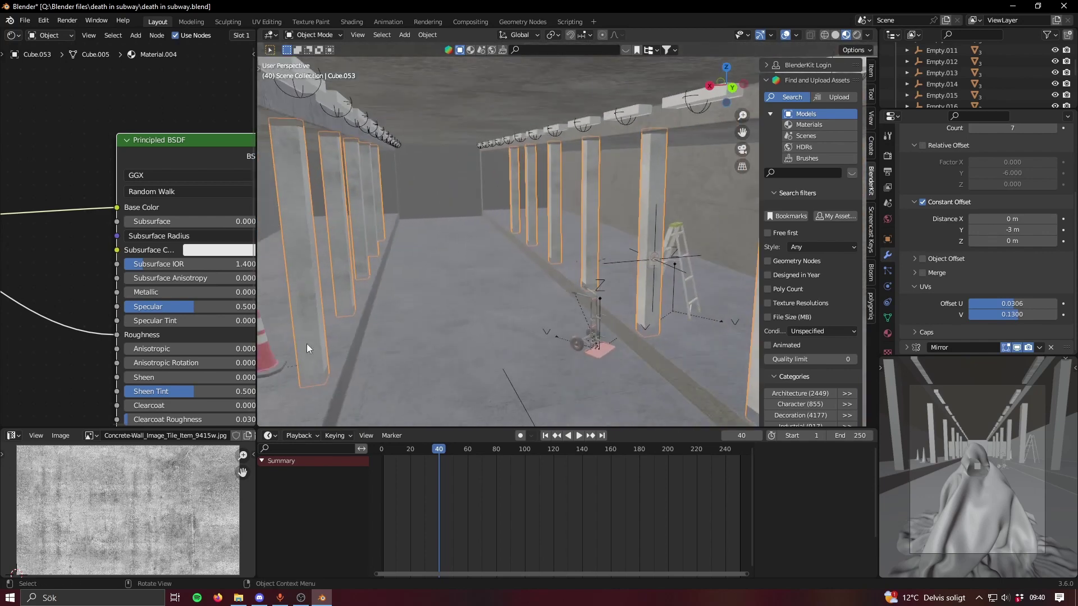
middle_drag(622, 251, 451, 331)
middle_drag(338, 244, 597, 267)
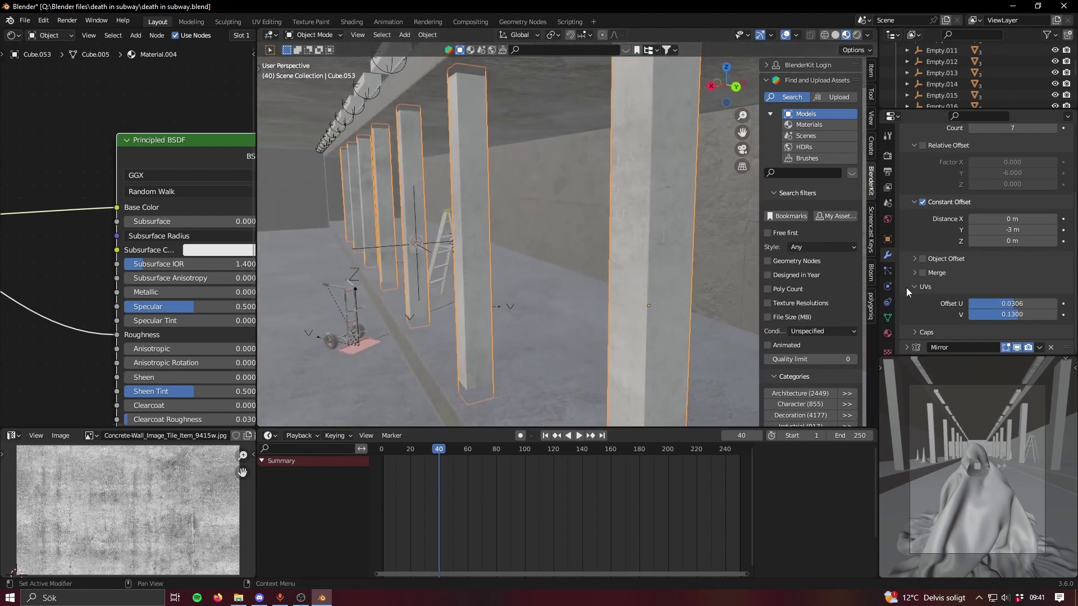
scroll(918, 248, up, 4)
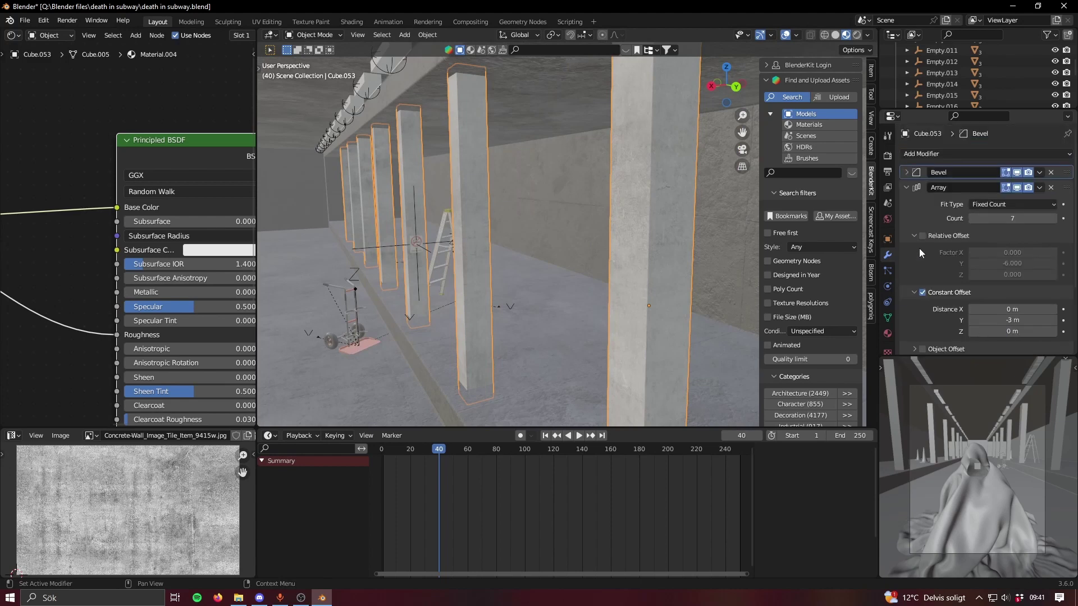
scroll(948, 215, down, 4)
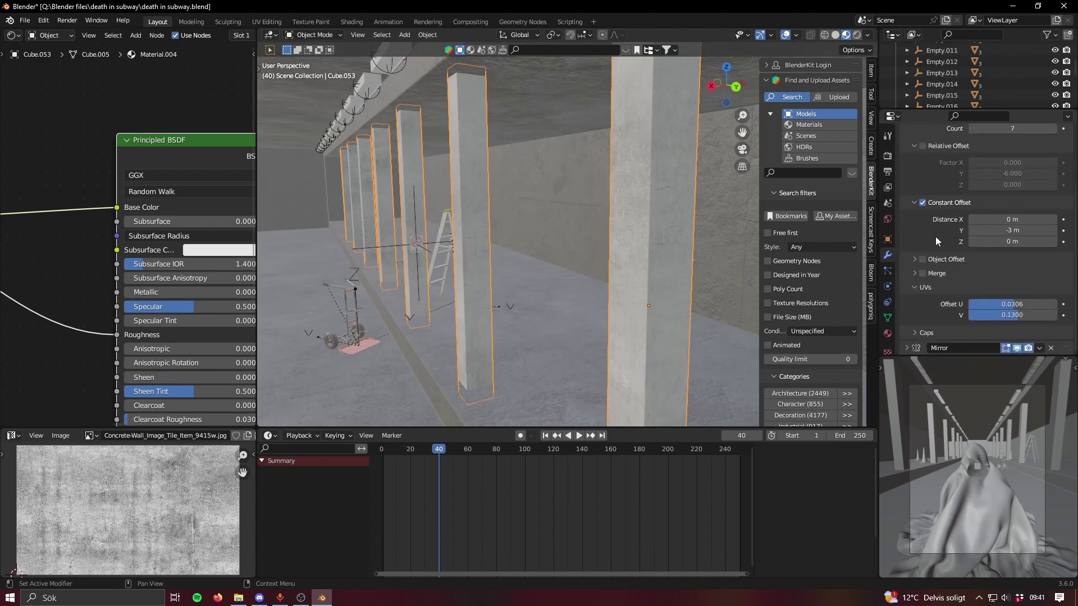
Adjust the Array's V offset to reposition the concrete texture on the pillars.
click(923, 288)
click(925, 319)
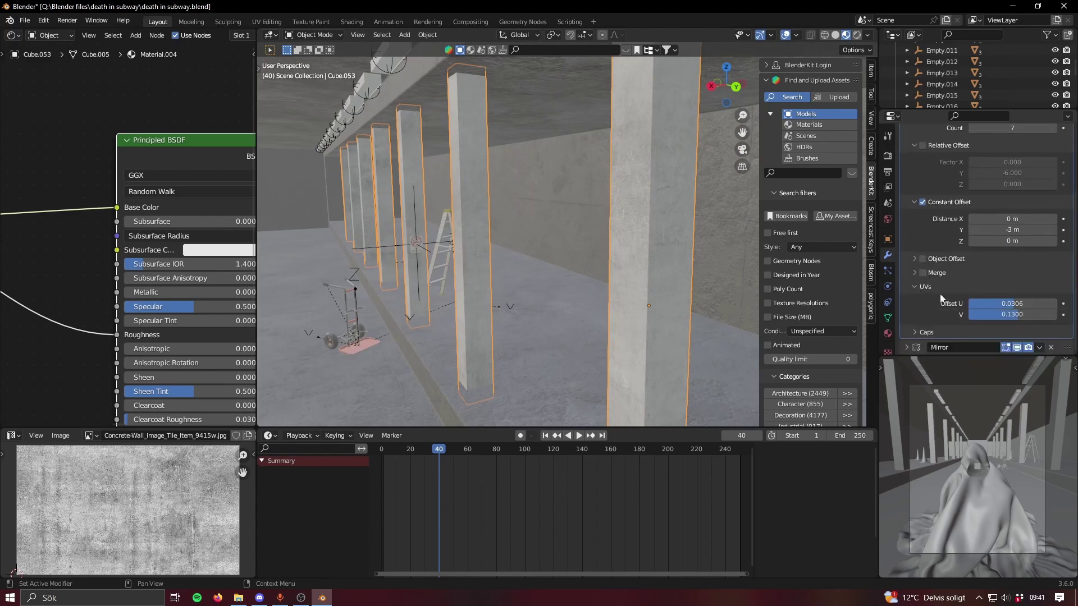
drag(999, 303, 1011, 309)
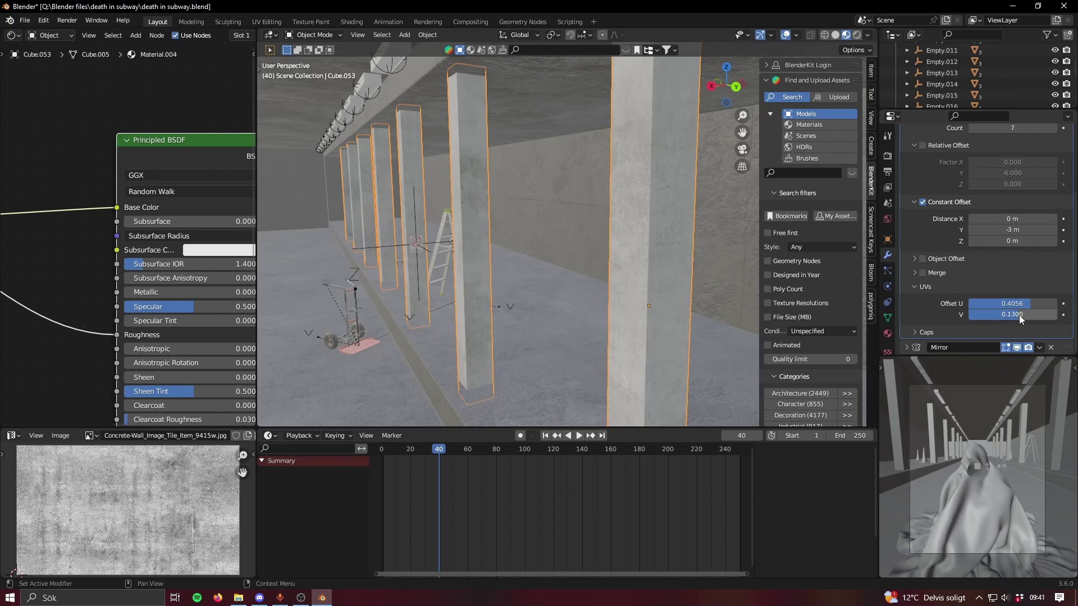
mouse_move(1018, 315)
mouse_down()
mouse_move(993, 315)
mouse_move(1033, 315)
mouse_move(1004, 315)
mouse_up()
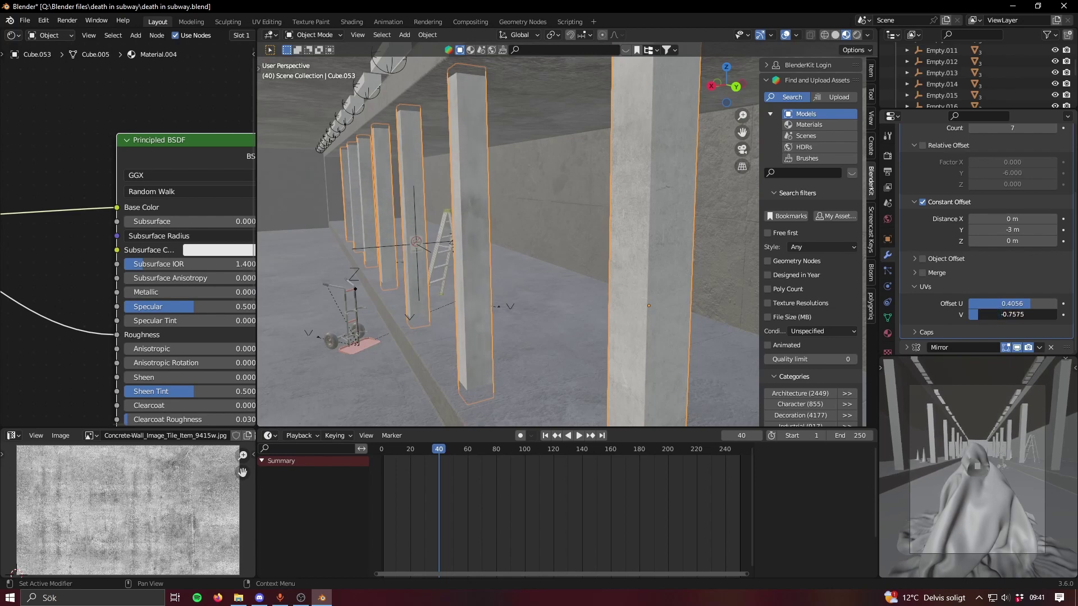
drag(1004, 315, 1027, 315)
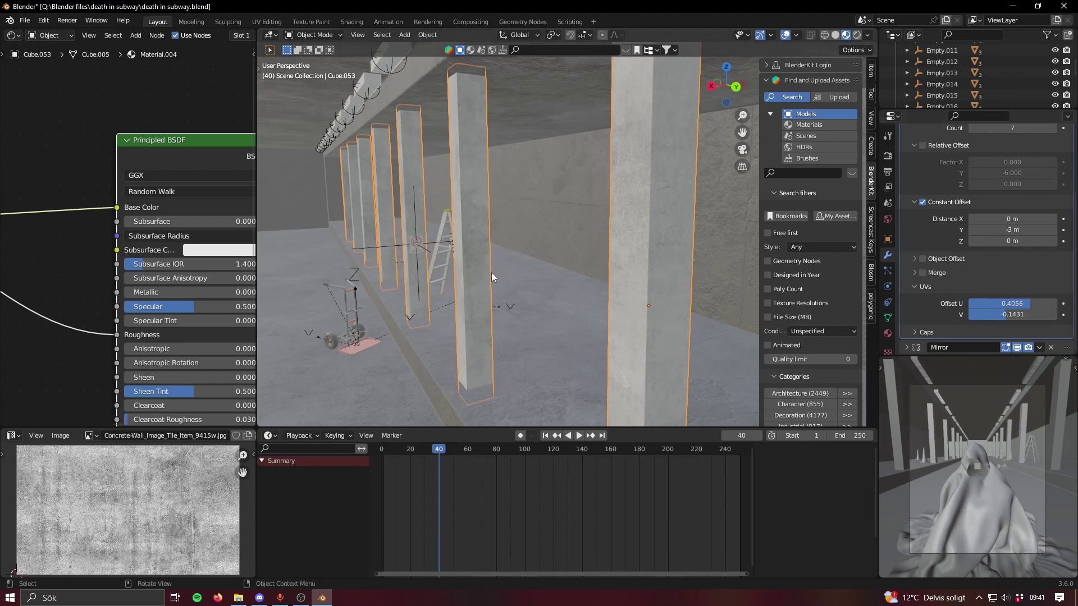
Inspect the pillars' UVs in Edit Mode from down the corridor.
middle_drag(492, 277, 622, 268)
scroll(137, 510, down, 4)
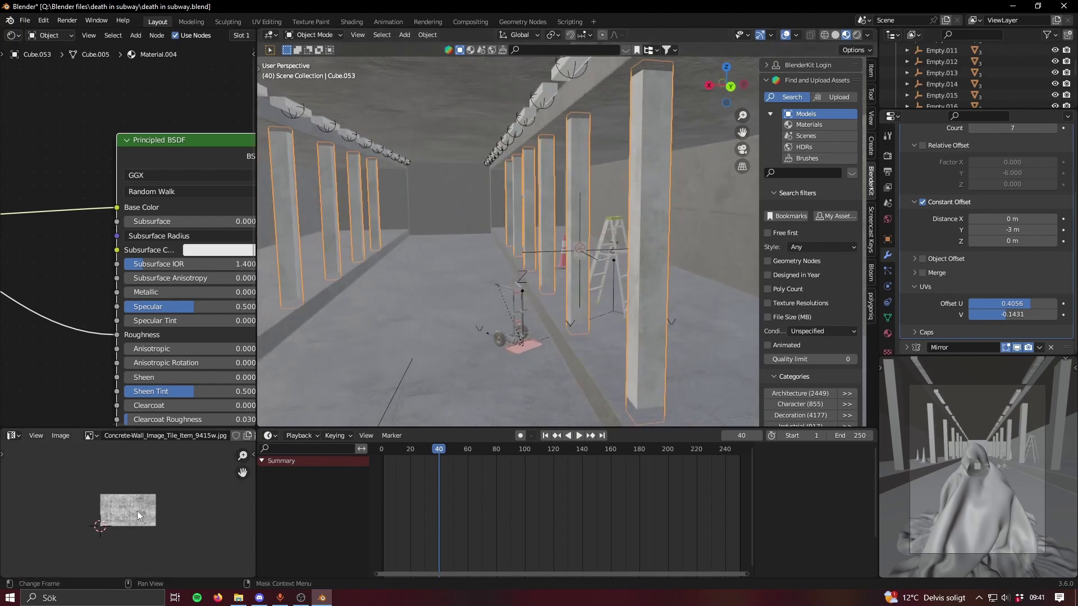
scroll(139, 510, up, 1)
middle_drag(598, 296, 424, 366)
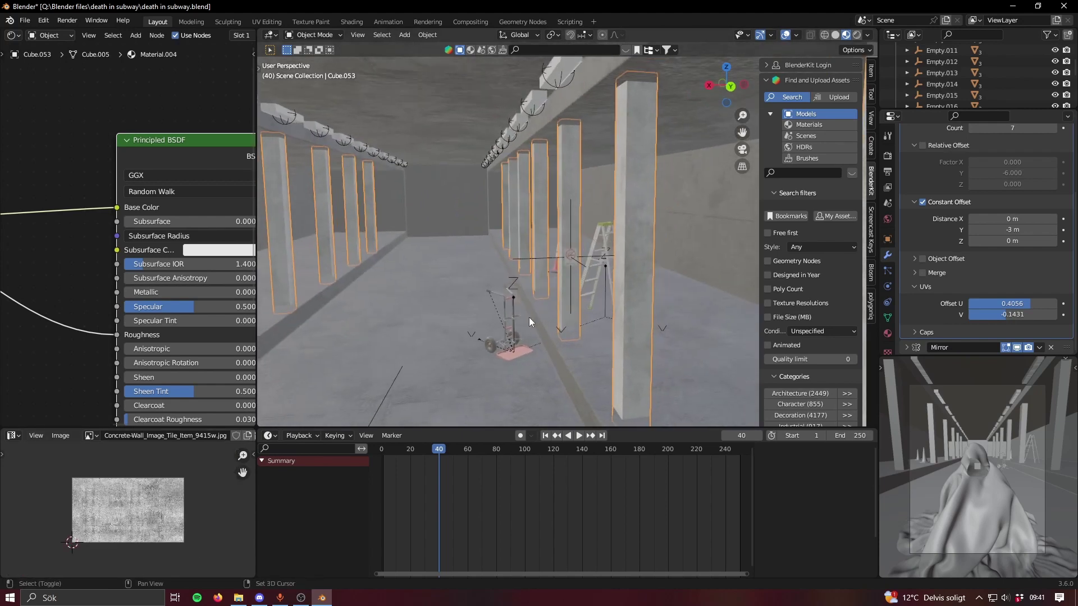
key(Tab)
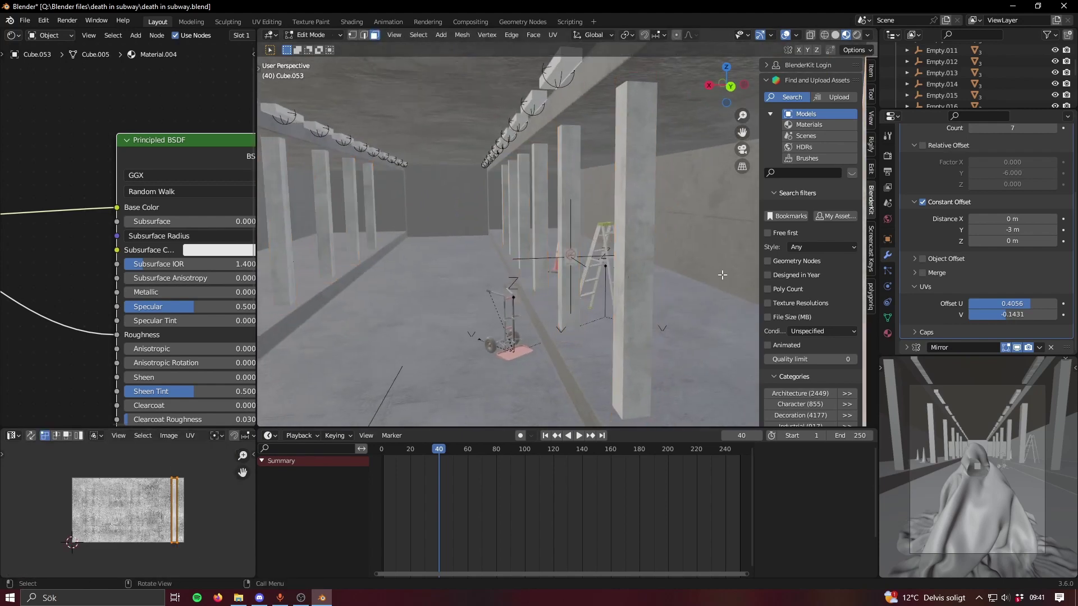
key(Tab)
scroll(970, 269, up, 4)
Apply the Array to check its UVs, then undo it and save death in subway.blend.
click(1038, 189)
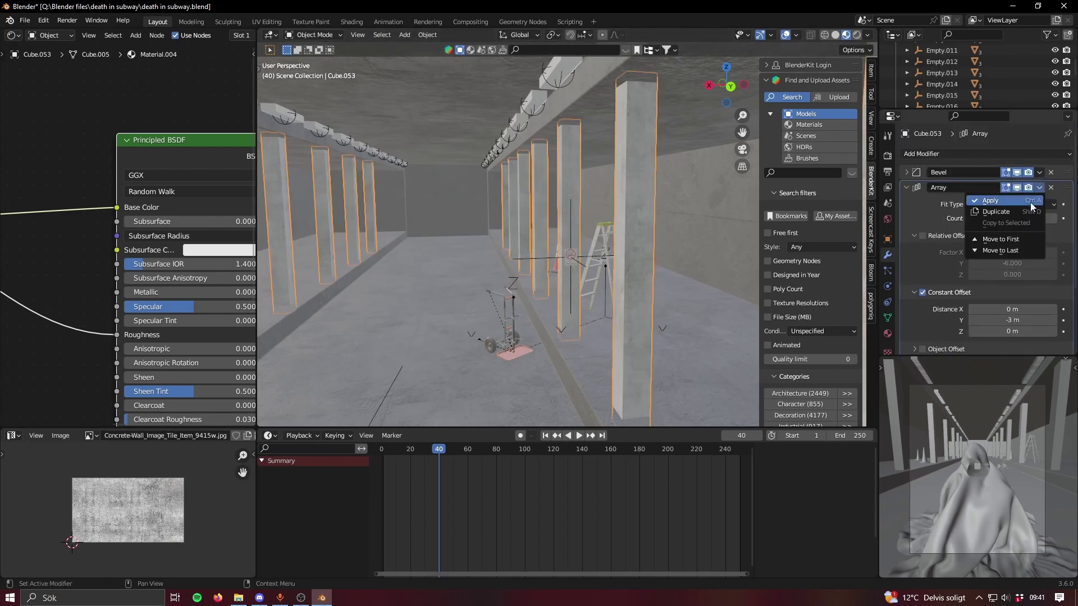
click(1030, 203)
key(Tab)
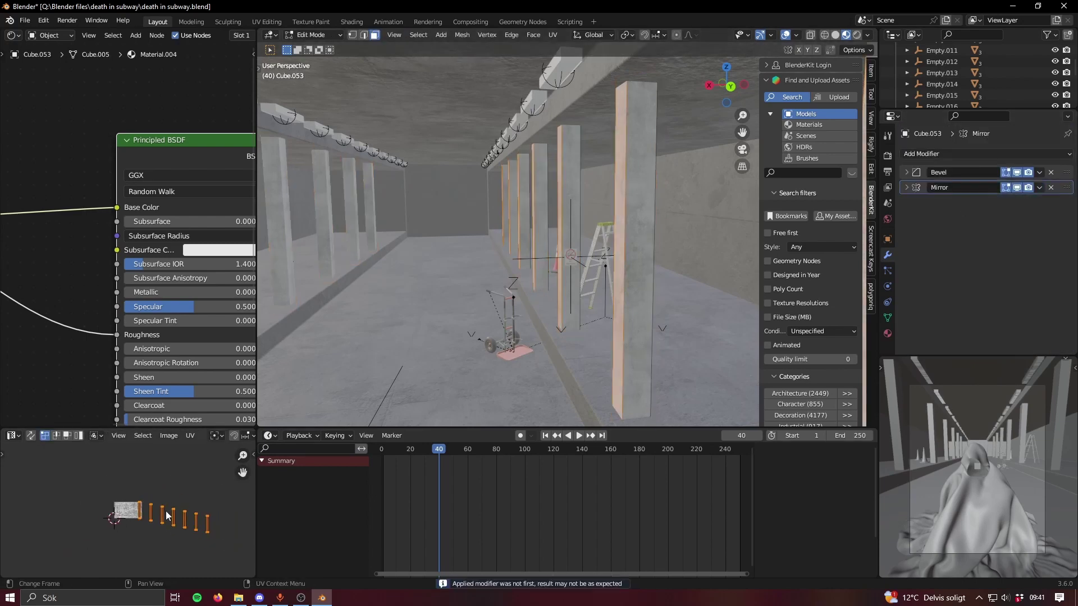
scroll(163, 508, up, 5)
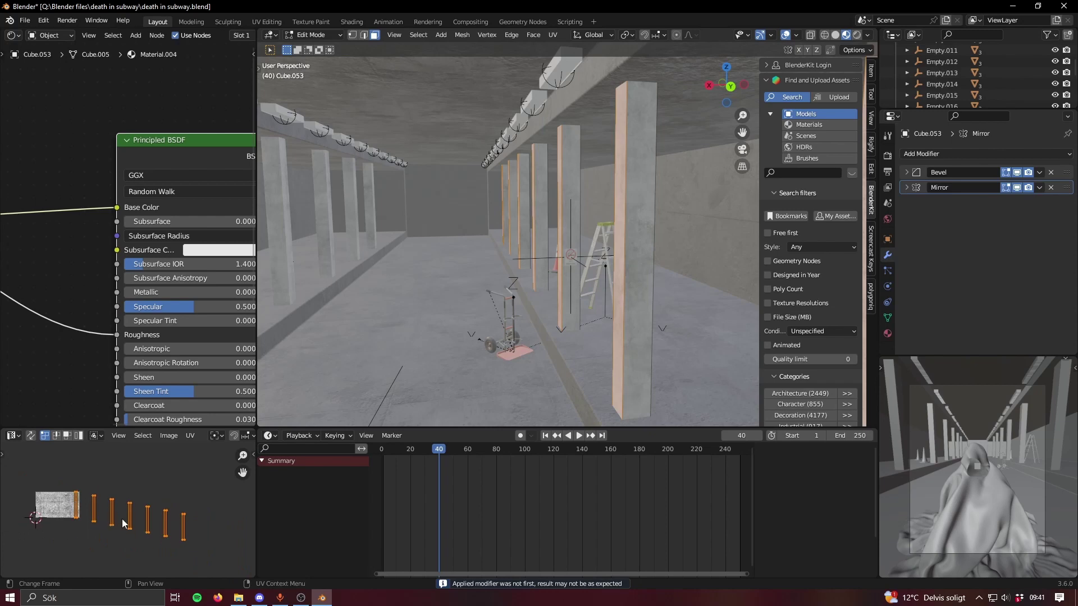
key(ctrl+z)
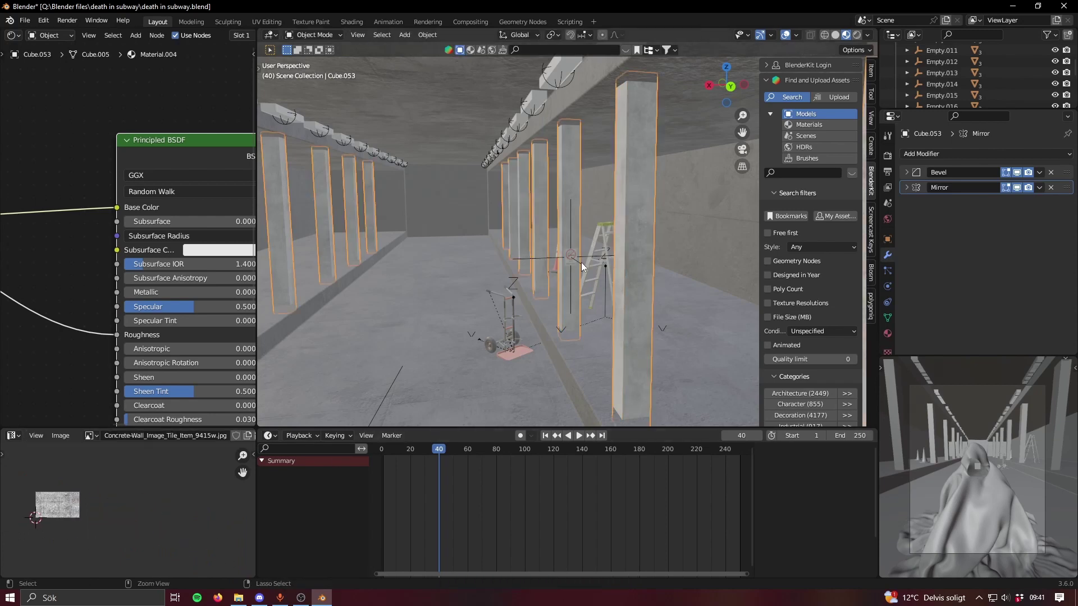
key(ctrl+z)
key(ctrl+s)
middle_drag(514, 232, 575, 258)
Select and inspect the ceiling beams, including Cube.005.
click(574, 258)
middle_drag(426, 268, 291, 209)
click(594, 250)
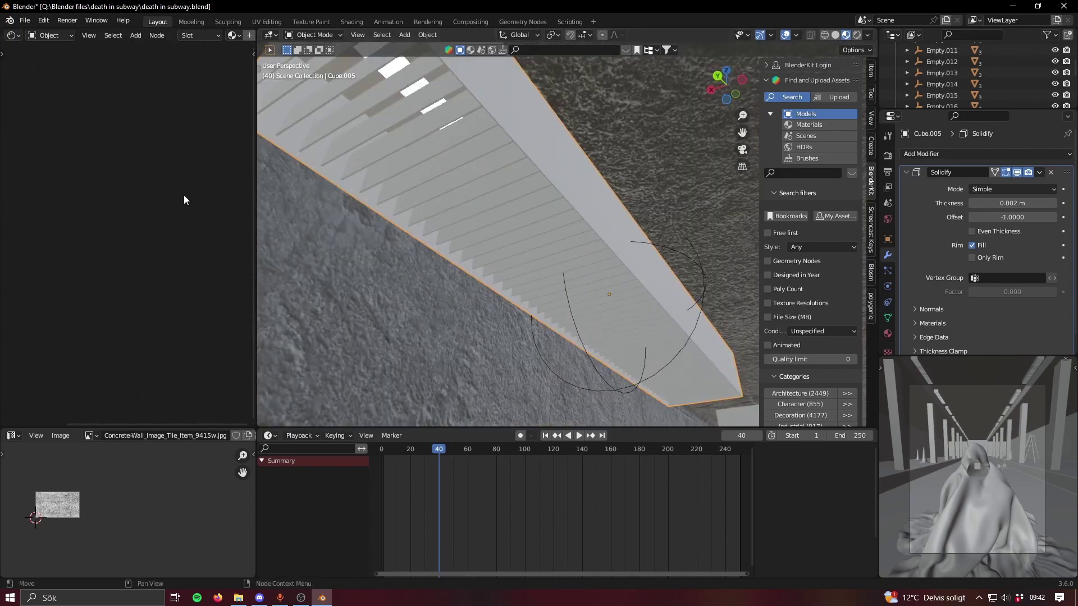
drag(255, 207, 293, 264)
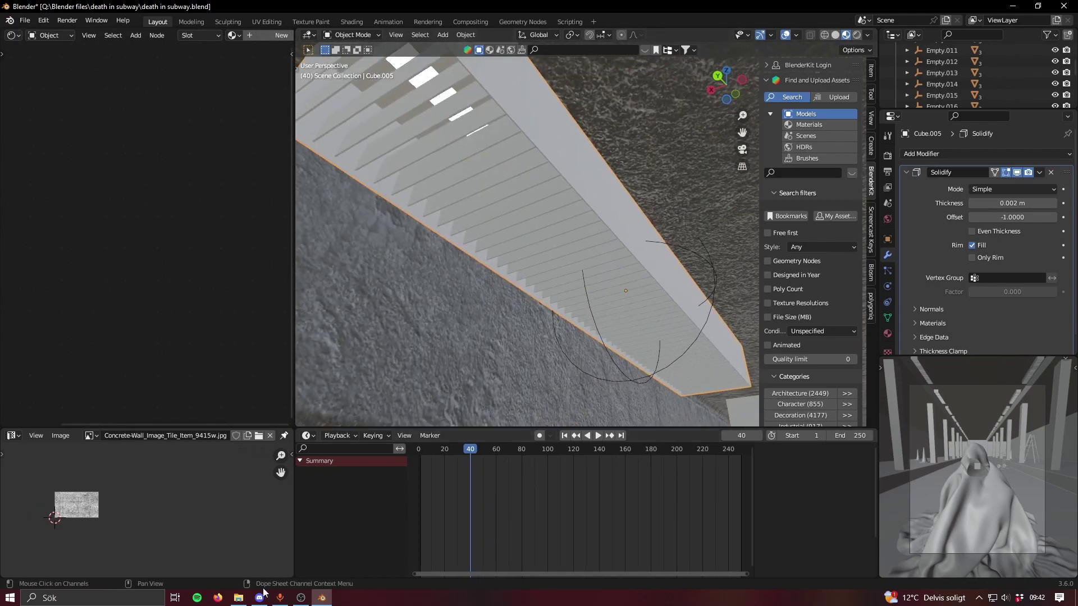
middle_drag(490, 255, 571, 251)
Lower the slatted fixture Cube.006 about 0.32 m along Z.
click(520, 234)
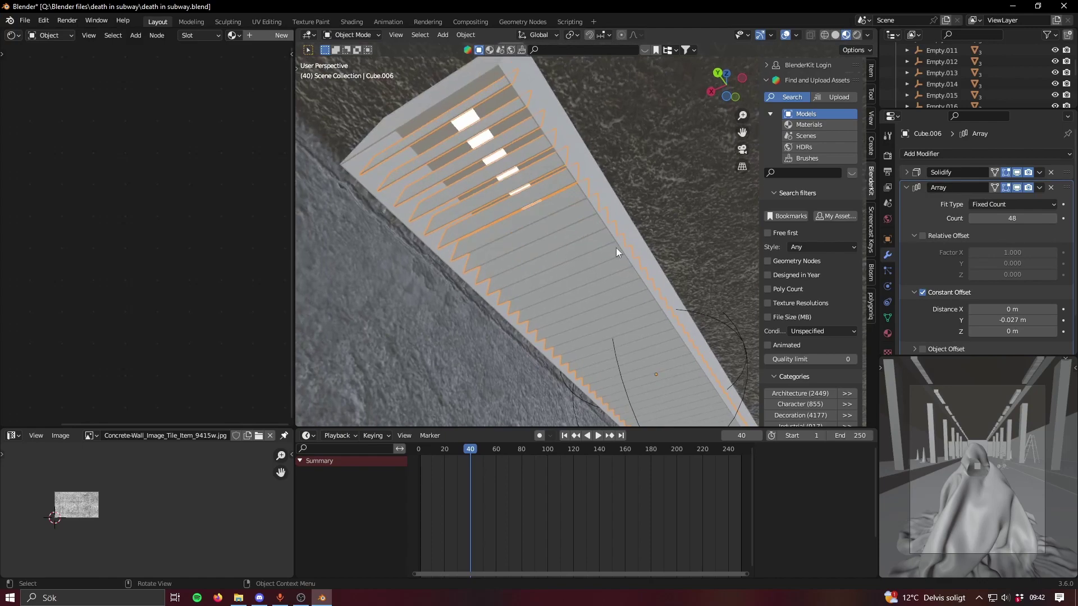
key(g)
key(z)
click(562, 170)
middle_drag(561, 169, 590, 176)
Inspect beam Cube.031 and fixture Cube.032, then select the light tube Cylinder.015.
click(539, 144)
click(602, 174)
click(589, 176)
scroll(594, 174, up, 3)
scroll(621, 183, up, 2)
scroll(598, 168, up, 1)
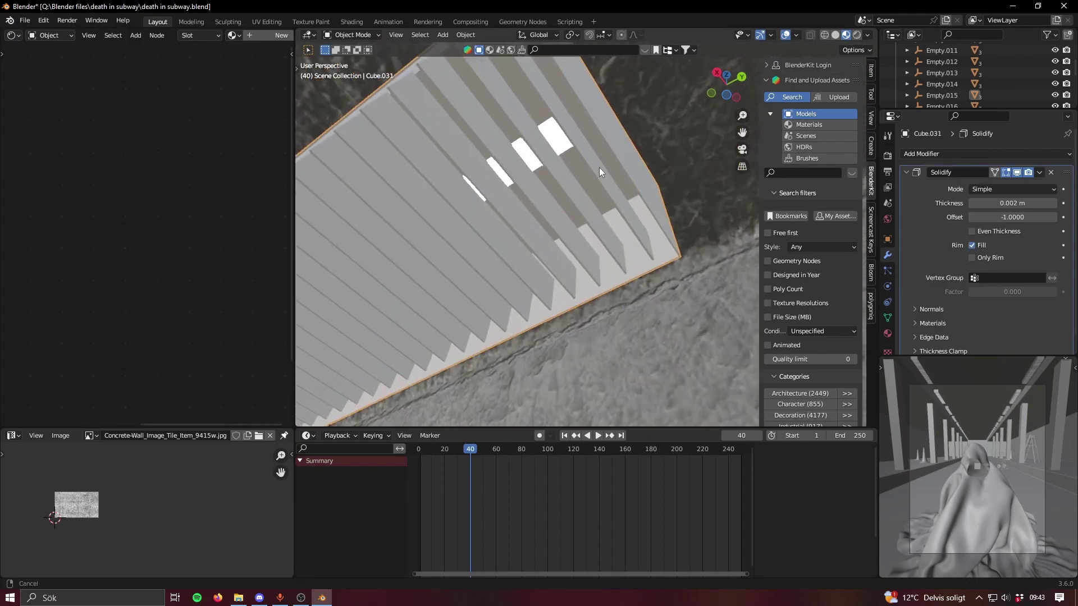
click(568, 178)
middle_drag(478, 256, 579, 170)
click(583, 149)
Isolate Cylinder.015 in local view and orbit around it.
scroll(584, 144, down, 5)
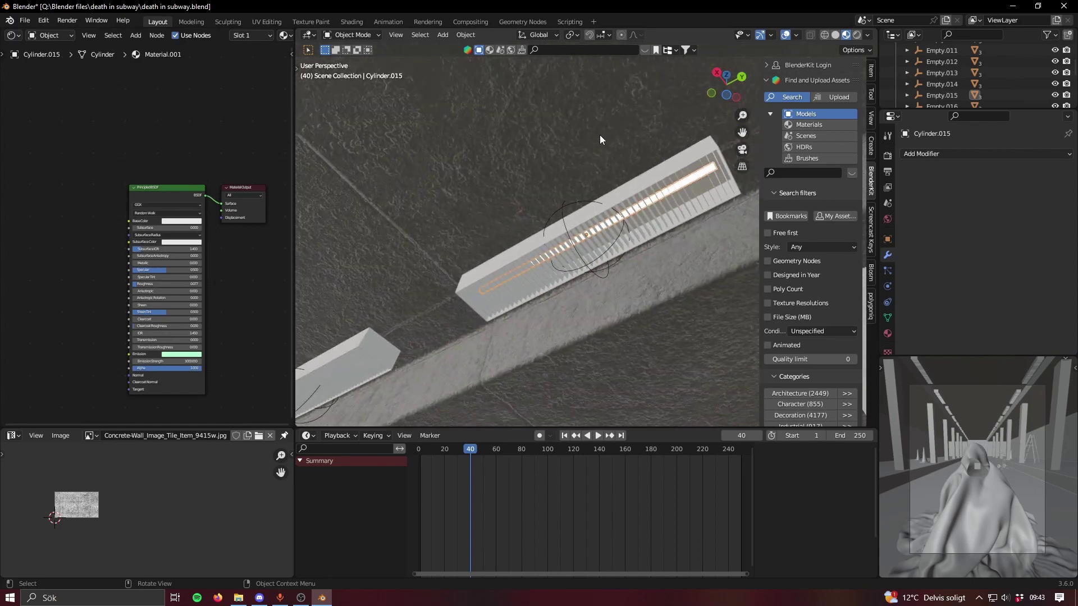
key(KP_Divide)
middle_drag(578, 169, 453, 281)
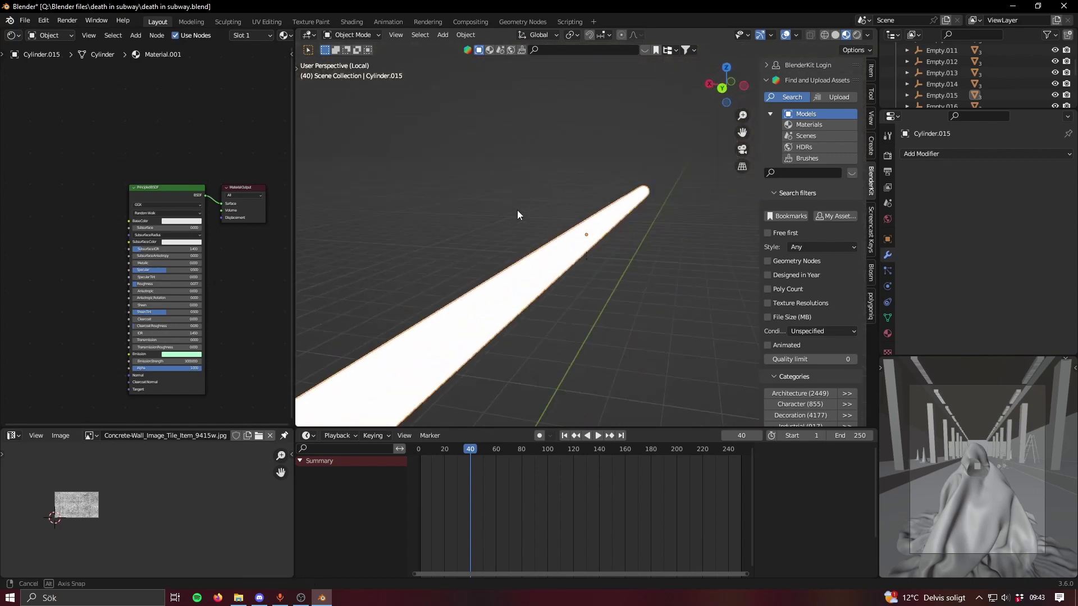
middle_drag(531, 210, 532, 296)
scroll(176, 265, up, 2)
Set the Principled BSDF emission colour to pale green at strength 1000.
middle_drag(207, 341, 189, 189)
scroll(207, 258, up, 3)
middle_drag(211, 302, 245, 291)
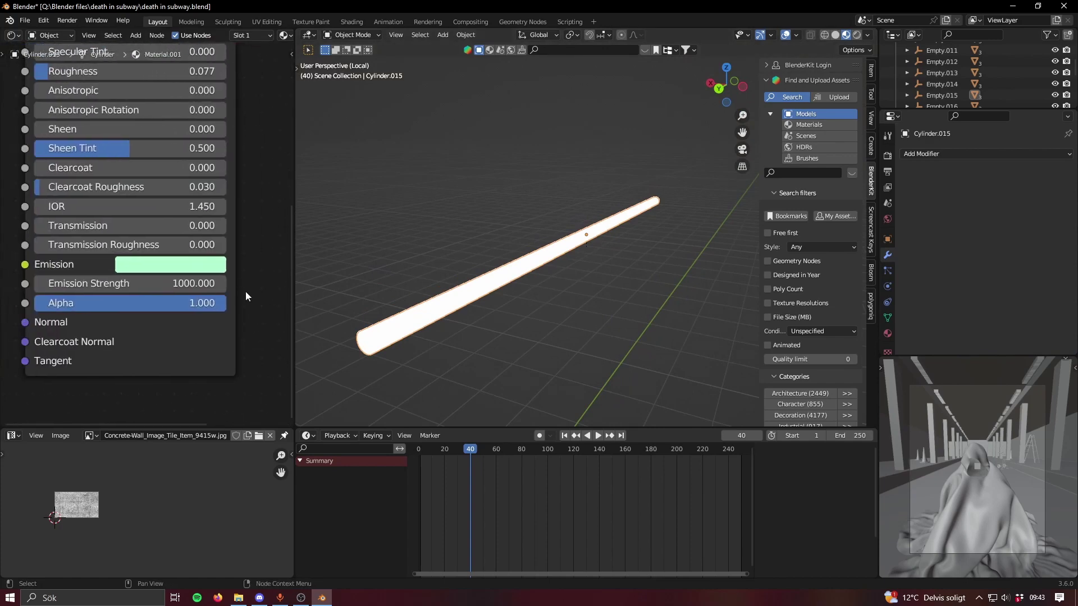
click(154, 269)
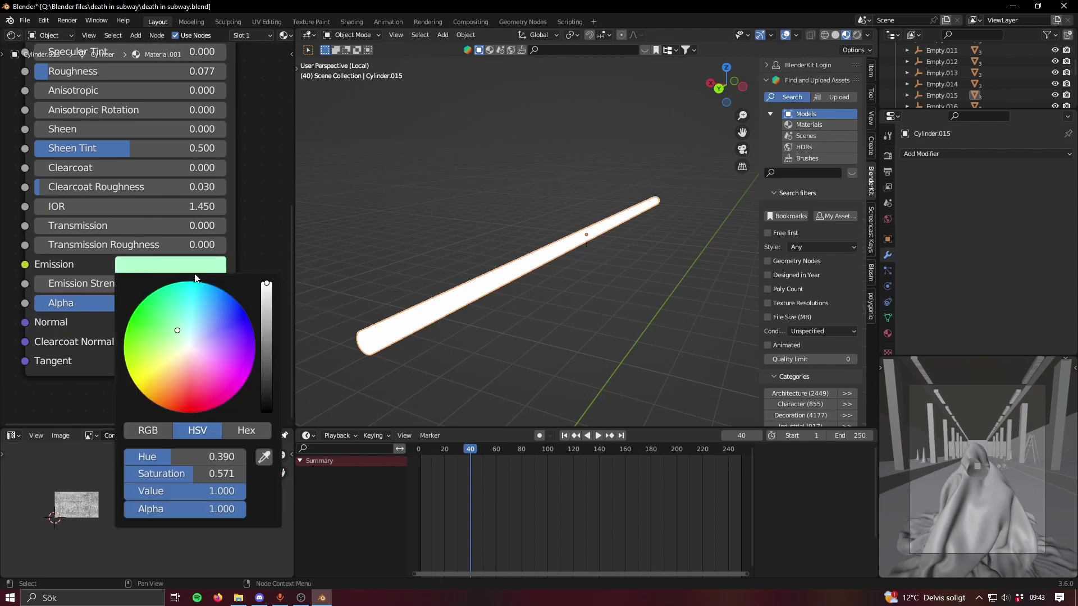
middle_drag(494, 269, 490, 242)
click(162, 269)
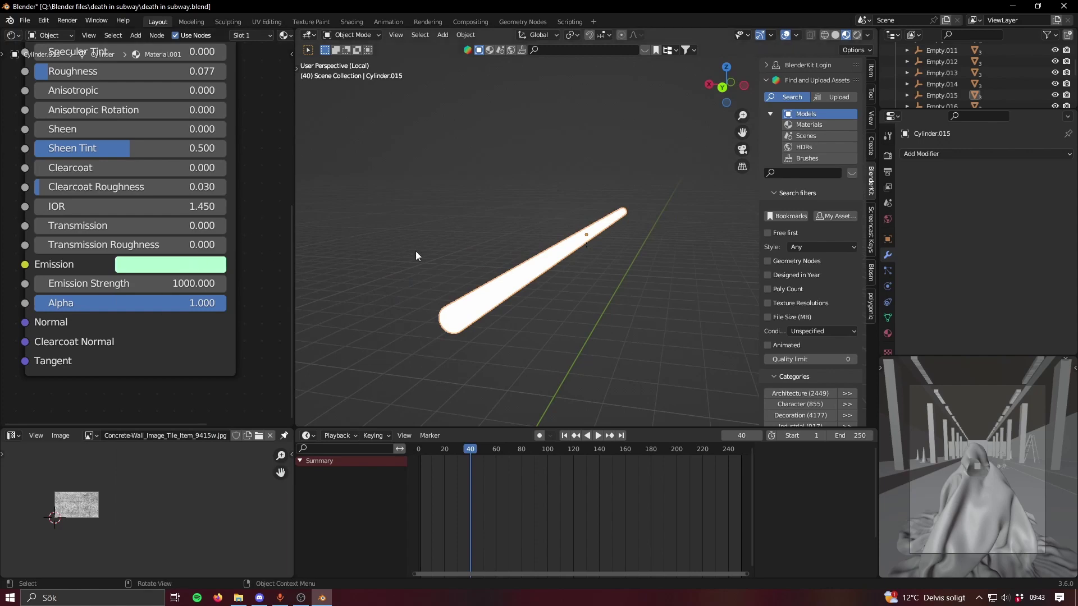
Exit local view and orbit back over the tunnel scene.
key(KP_Divide)
middle_drag(416, 255, 582, 197)
key(z)
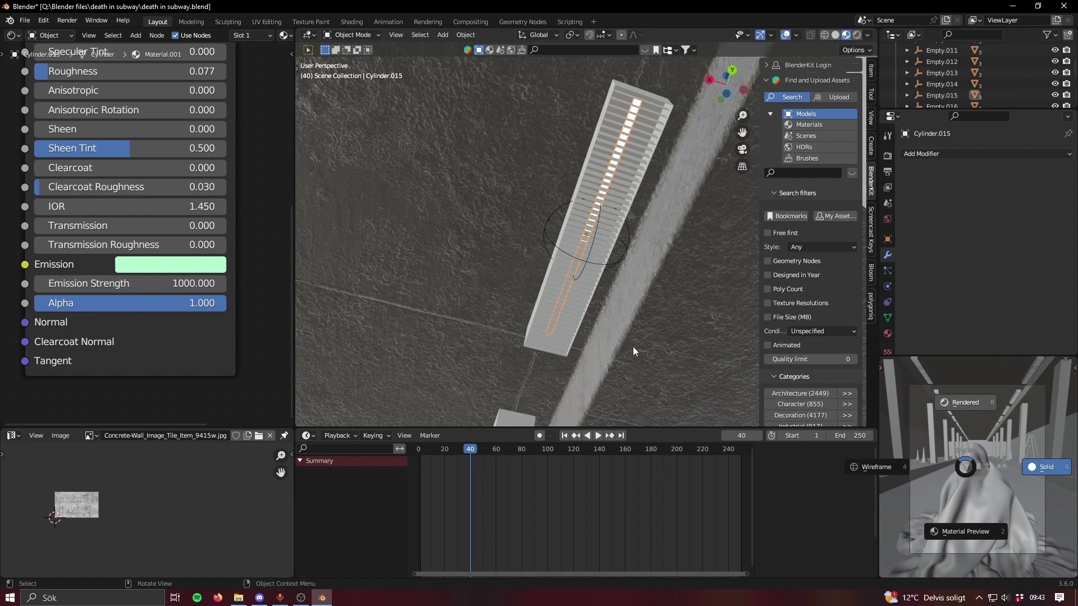
Preview the green-lit tunnel in Rendered shading, then select and frame the traffic cone.
click(629, 319)
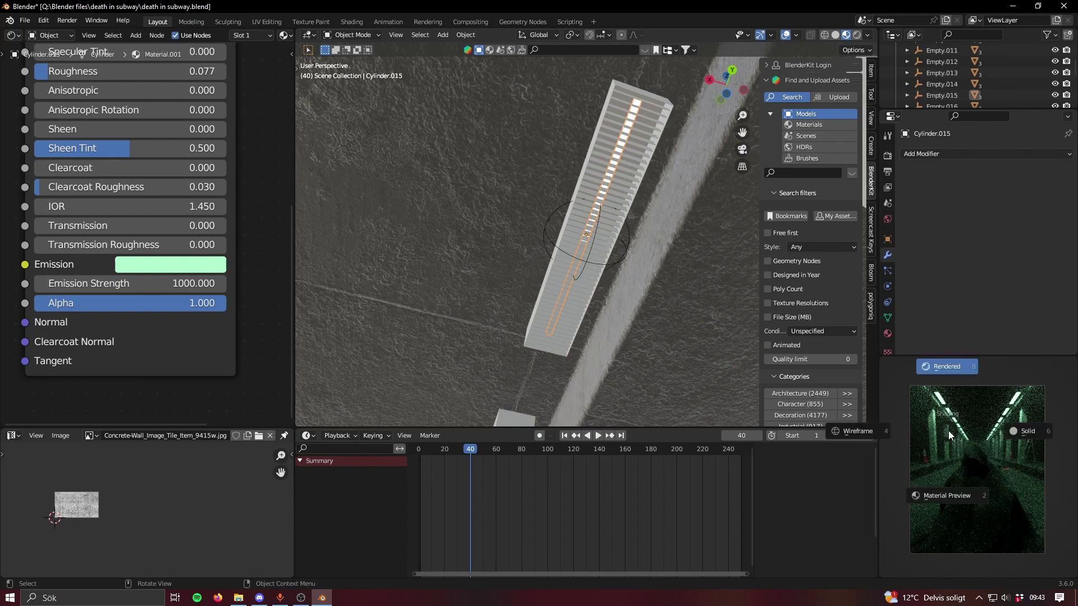
mouse_move(617, 337)
middle_down()
mouse_move(595, 356)
mouse_move(621, 218)
mouse_move(649, 153)
mouse_move(610, 306)
mouse_move(588, 270)
mouse_move(520, 276)
mouse_move(487, 265)
mouse_move(537, 342)
mouse_move(598, 255)
middle_up()
click(456, 266)
key(KP_Decimal)
Search BlenderKit for 'cone' and enlarge the 3D view area.
scroll(598, 255, up, 4)
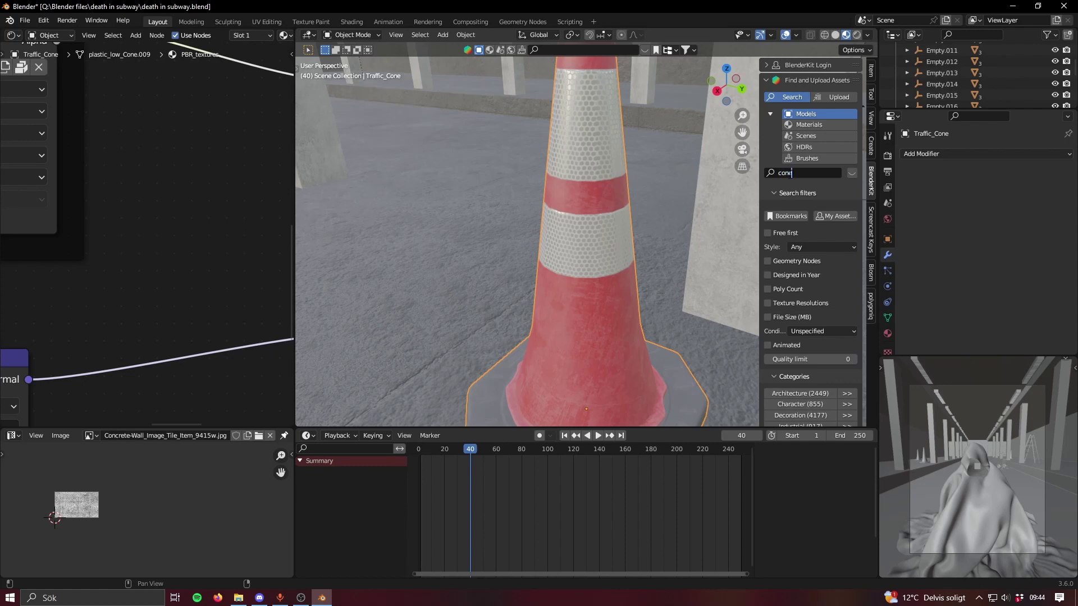
key(Return)
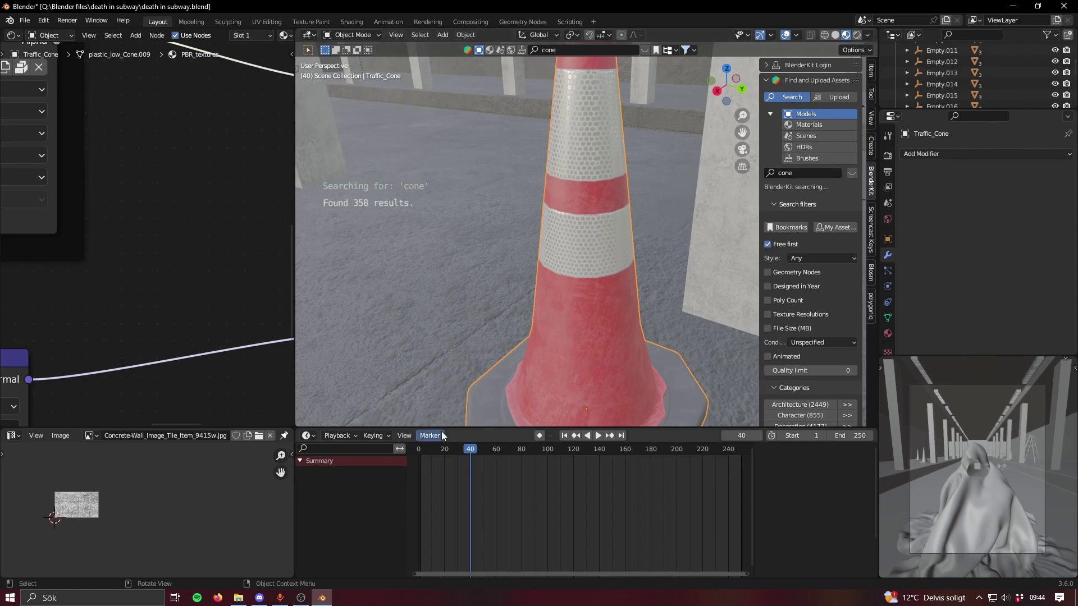
drag(441, 430, 441, 502)
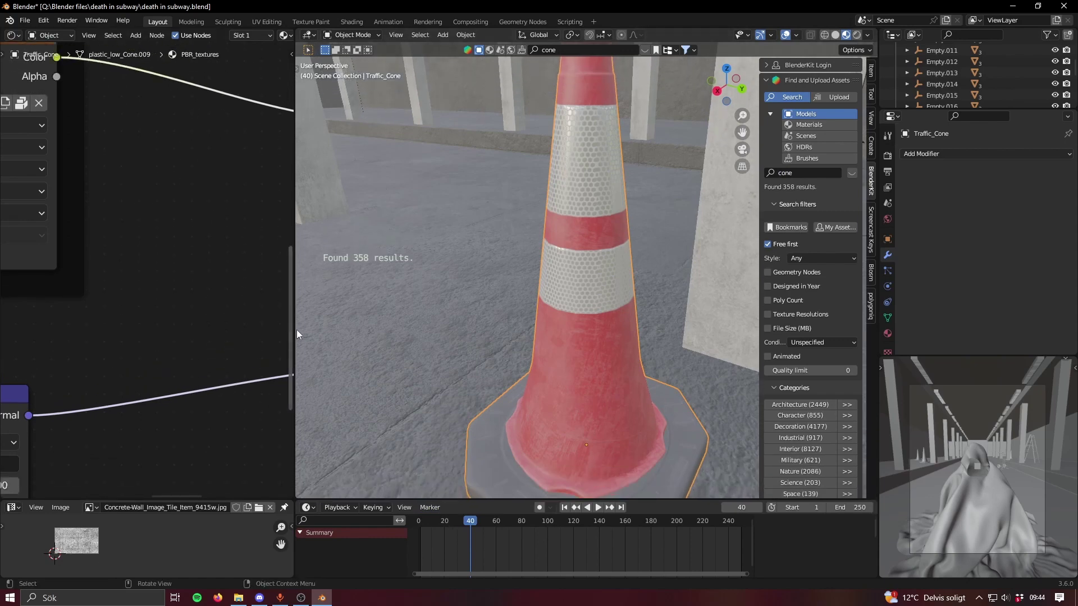
drag(298, 334, 74, 336)
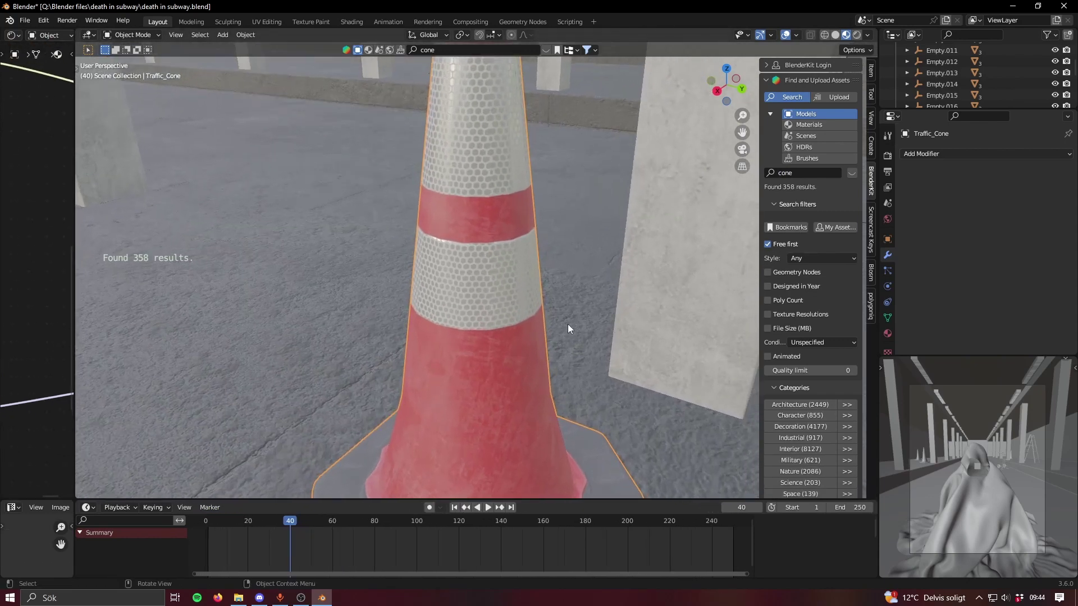
Orbit down the tunnel, selecting the hand truck and the no-smoking sign.
scroll(538, 304, down, 4)
middle_drag(547, 325, 410, 255)
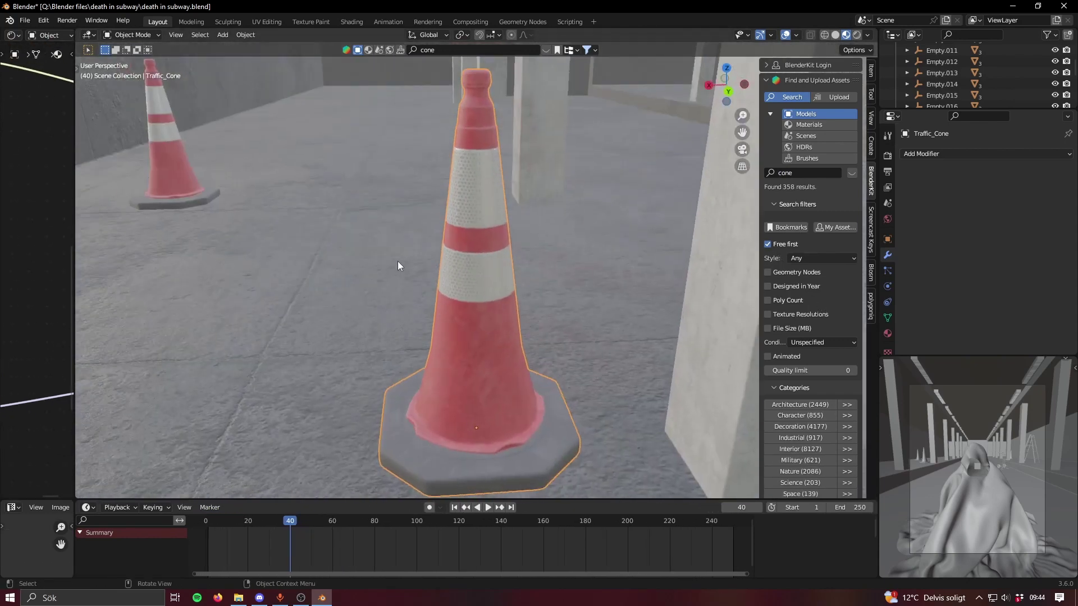
scroll(489, 230, down, 1)
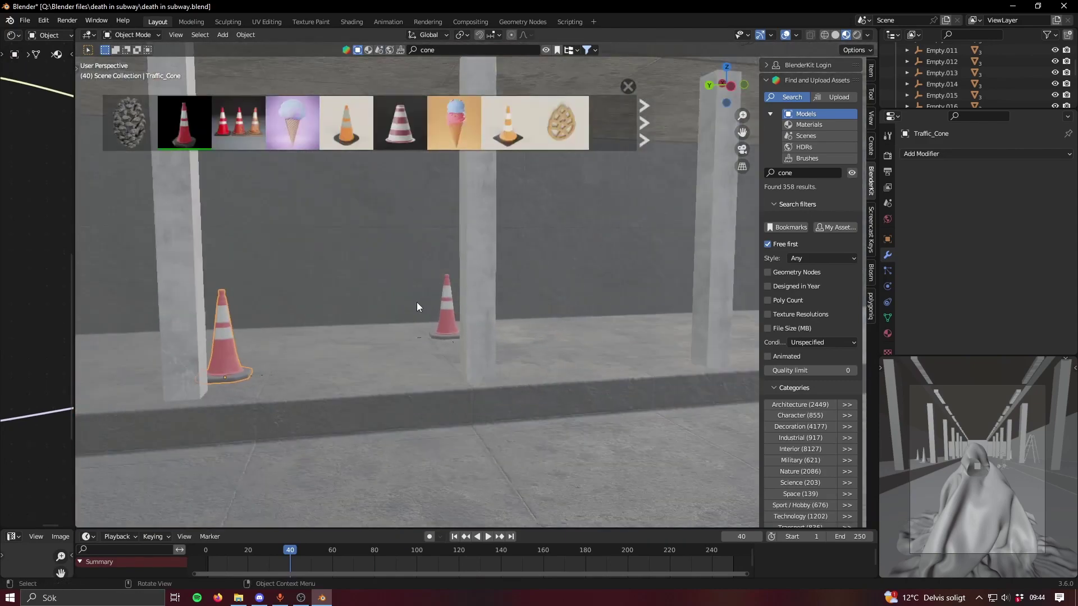
middle_drag(418, 302, 429, 261)
click(429, 261)
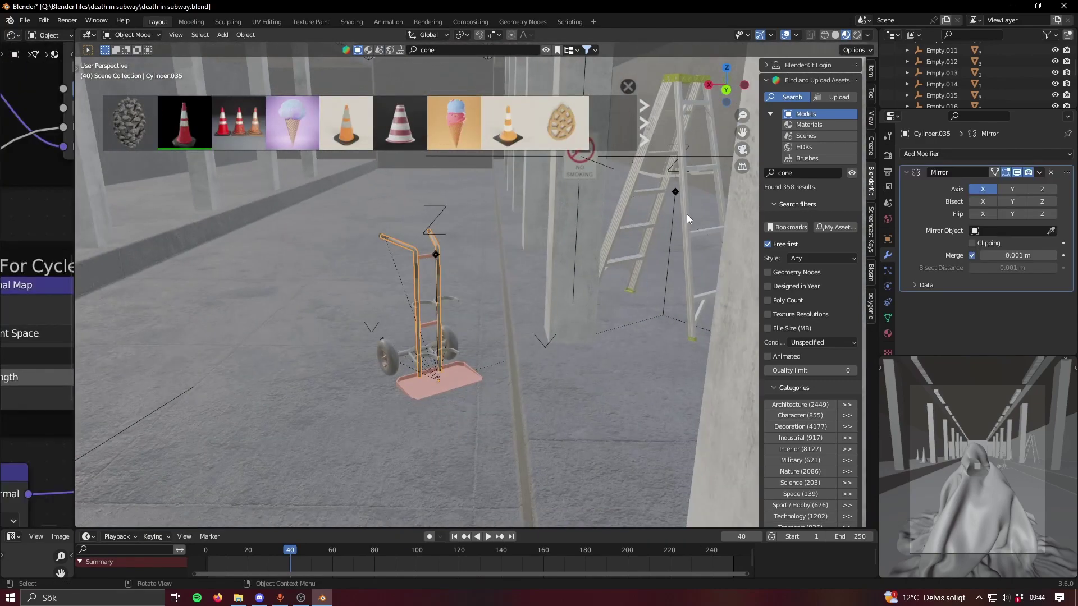
middle_drag(686, 213, 533, 252)
click(530, 306)
scroll(519, 298, down, 2)
Look through the scene camera, centre the frame on the ghost, and close the cone results.
key(KP_0)
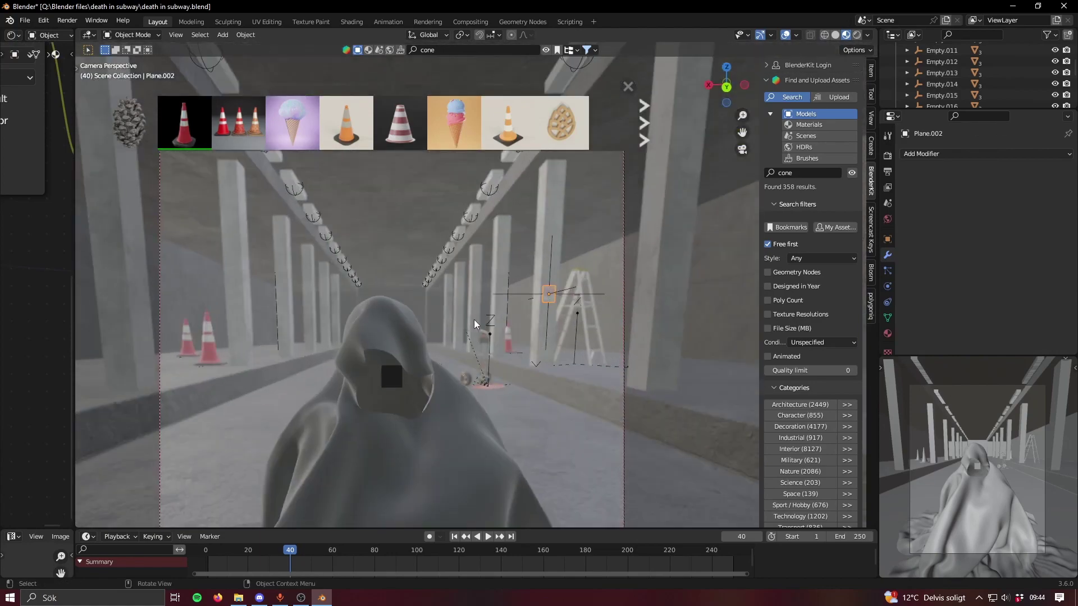
scroll(464, 282, up, 3)
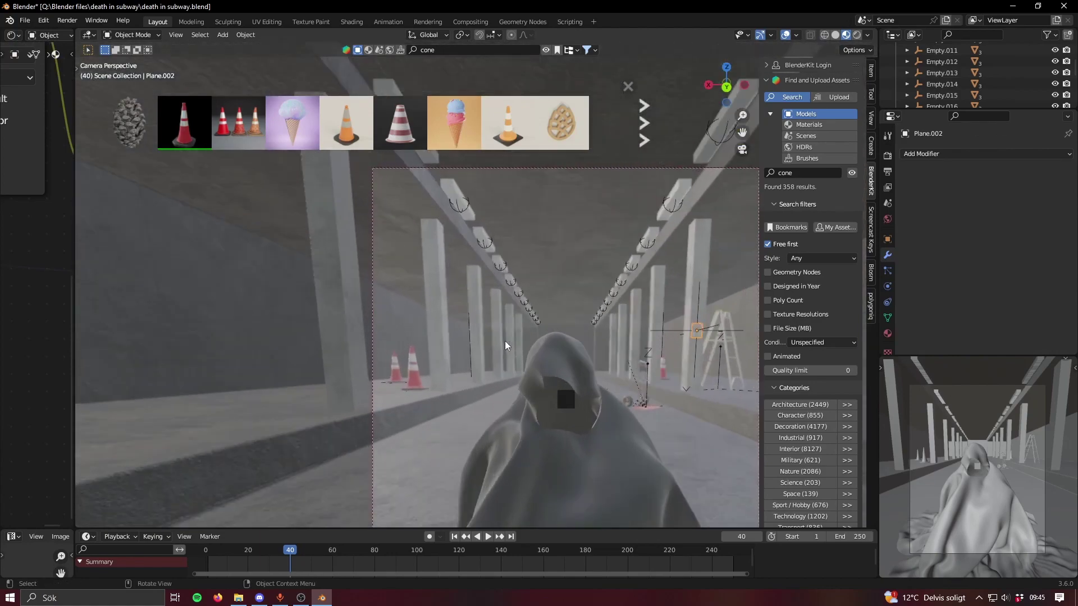
scroll(469, 312, down, 2)
scroll(395, 339, up, 3)
shift+middle_drag(571, 316, 376, 420)
scroll(520, 361, down, 3)
shift+middle_drag(521, 361, 480, 285)
scroll(519, 335, up, 1)
scroll(537, 306, down, 3)
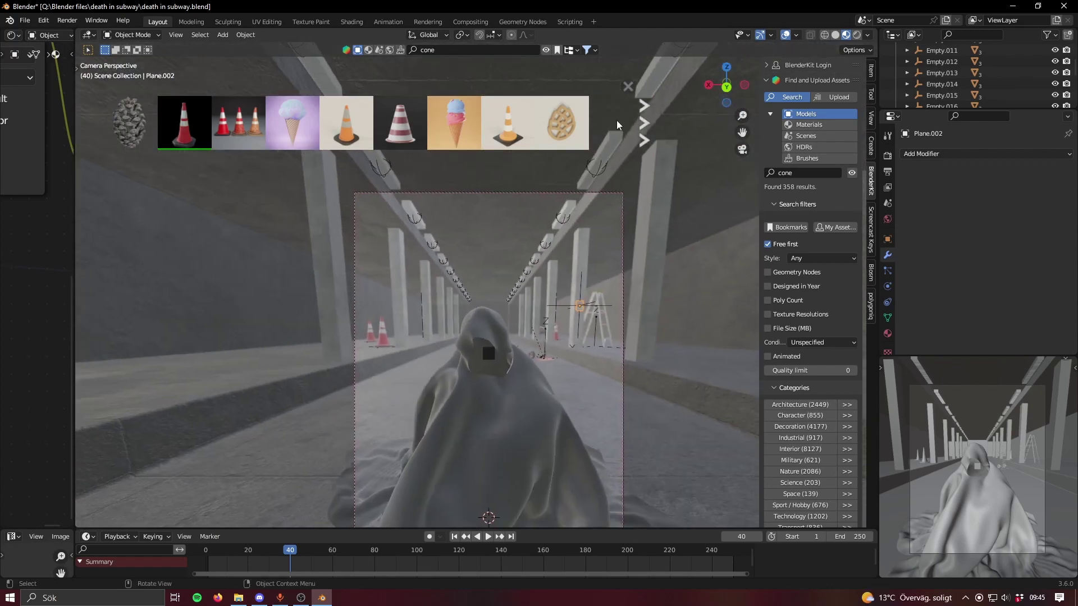
click(627, 87)
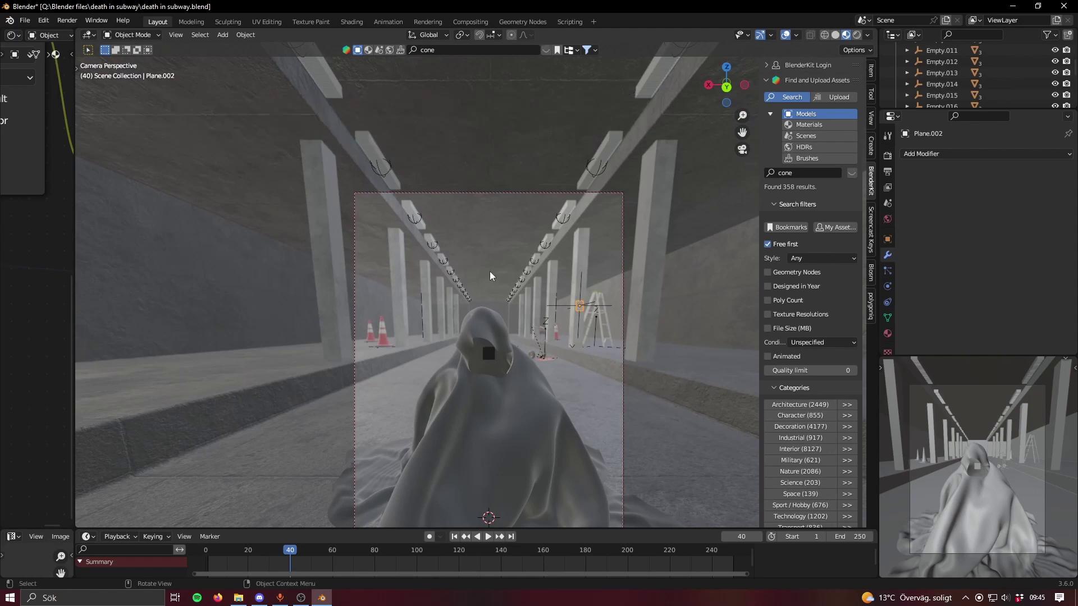
Switch the viewport to Solid shading, leave camera view and save the file.
key(z)
click(533, 274)
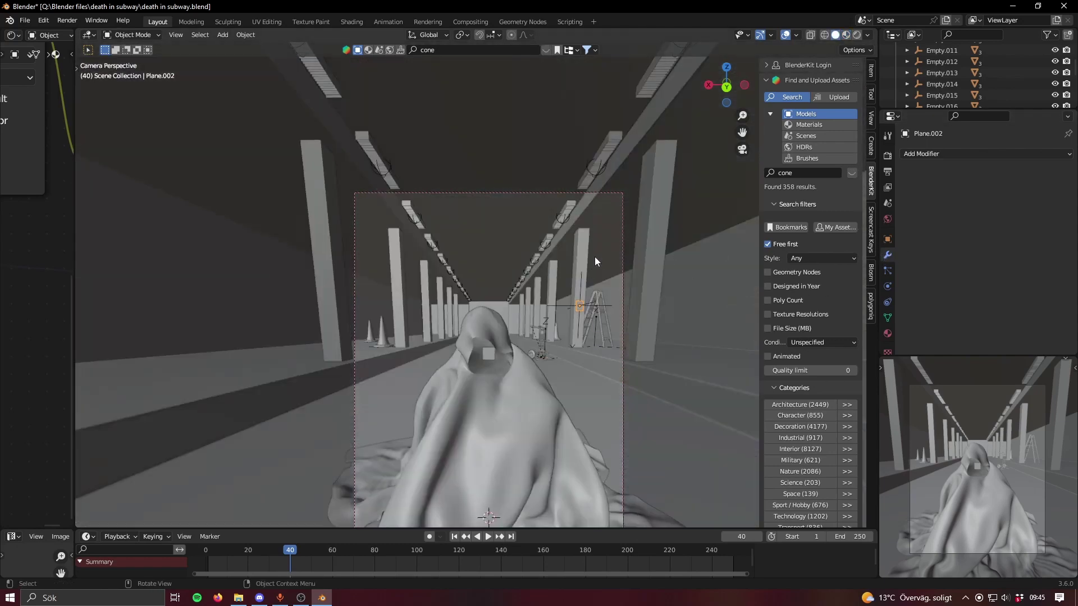
mouse_move(594, 257)
middle_down()
mouse_move(556, 305)
mouse_move(543, 304)
mouse_move(540, 229)
mouse_move(415, 420)
mouse_move(507, 349)
mouse_move(760, 371)
mouse_move(136, 333)
mouse_move(420, 285)
middle_up()
key(ctrl+s)
Frame the cloth ghost Plane.001, then select and frame the hidden Cube.054 inside it.
click(379, 454)
key(KP_Decimal)
scroll(420, 285, up, 10)
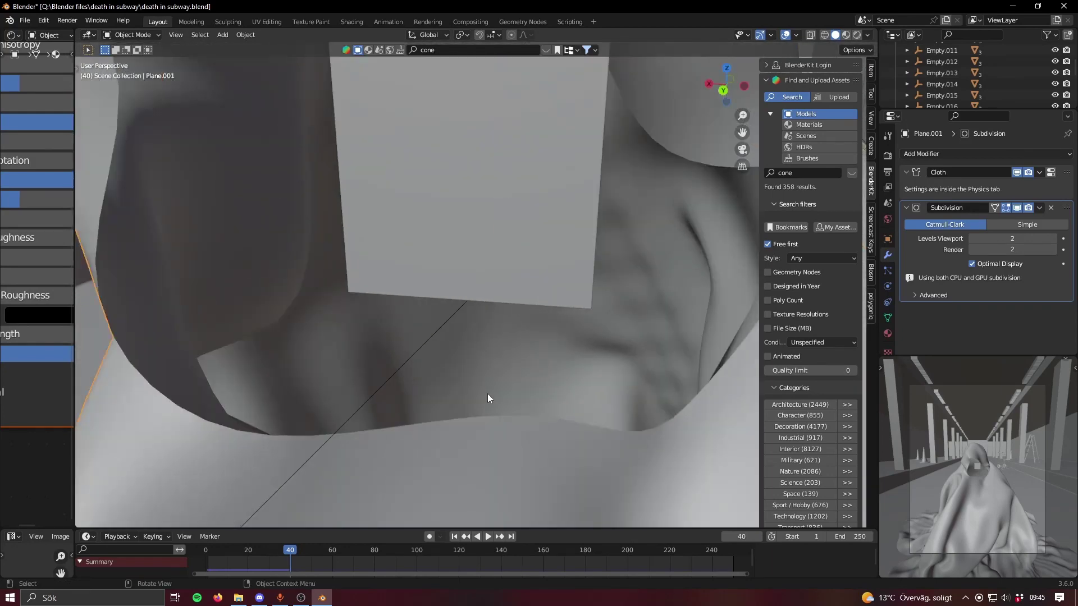
middle_drag(488, 398, 409, 315)
middle_drag(481, 336, 314, 292)
click(480, 284)
key(KP_Decimal)
scroll(490, 280, down, 8)
Select the ghost cloth Plane.001 and view its physics settings, then its modifier stack.
click(466, 280)
middle_drag(465, 281, 497, 315)
scroll(497, 315, down, 5)
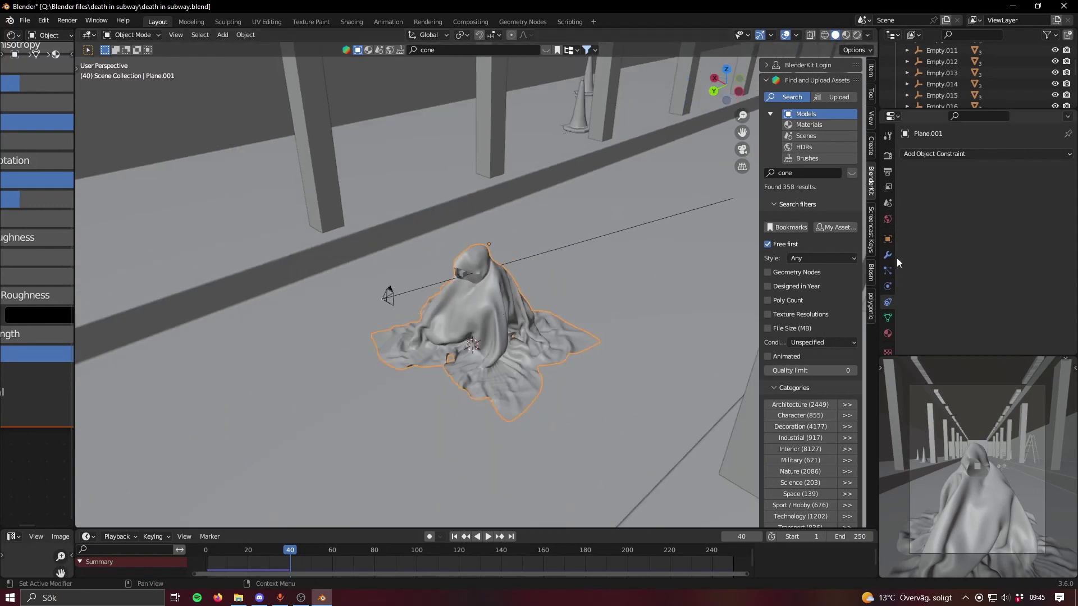
click(891, 288)
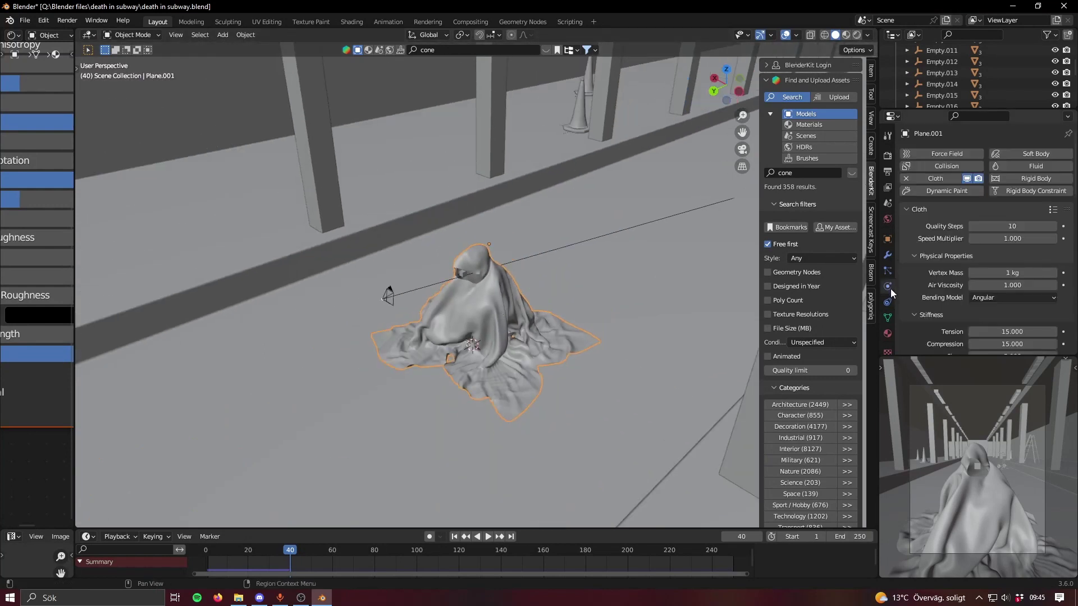
click(887, 255)
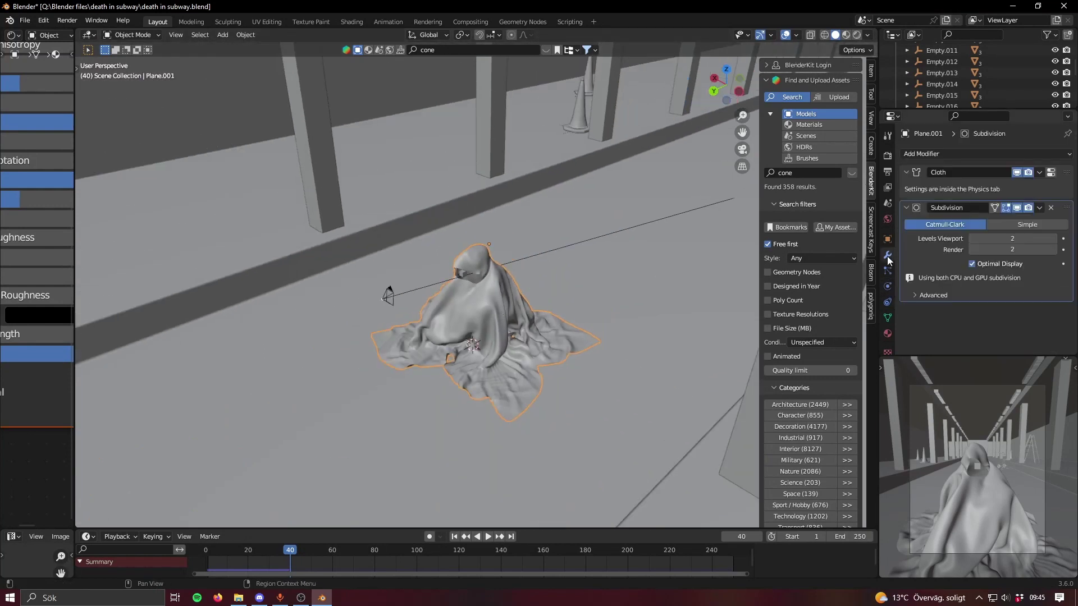
Expand the modifier options and inspect the dense draped mesh in Edit Mode, then return to Object Mode.
middle_drag(545, 309, 513, 330)
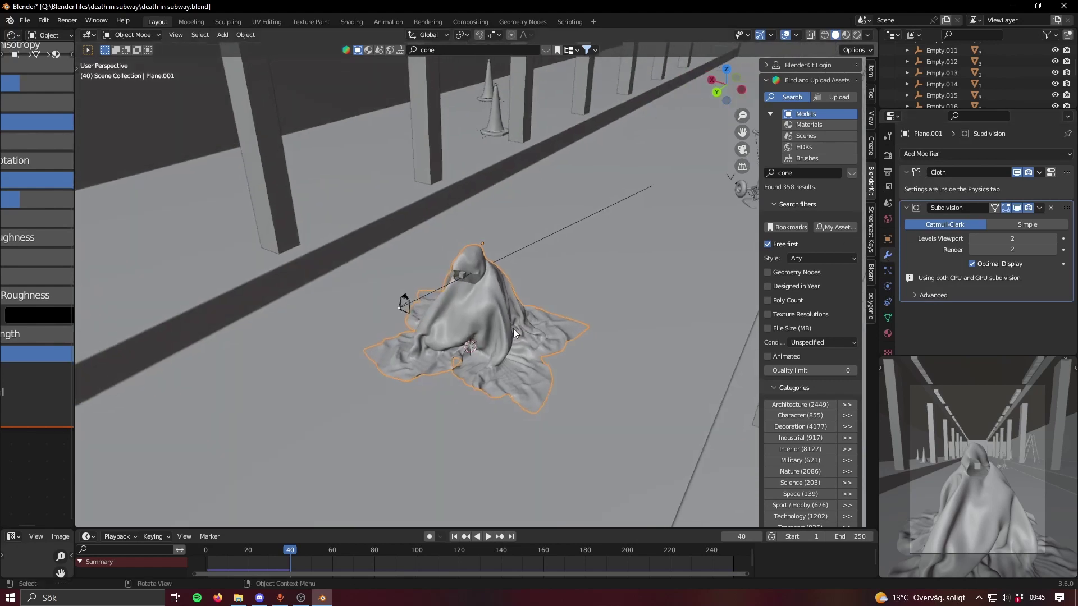
scroll(510, 331, up, 4)
click(1039, 173)
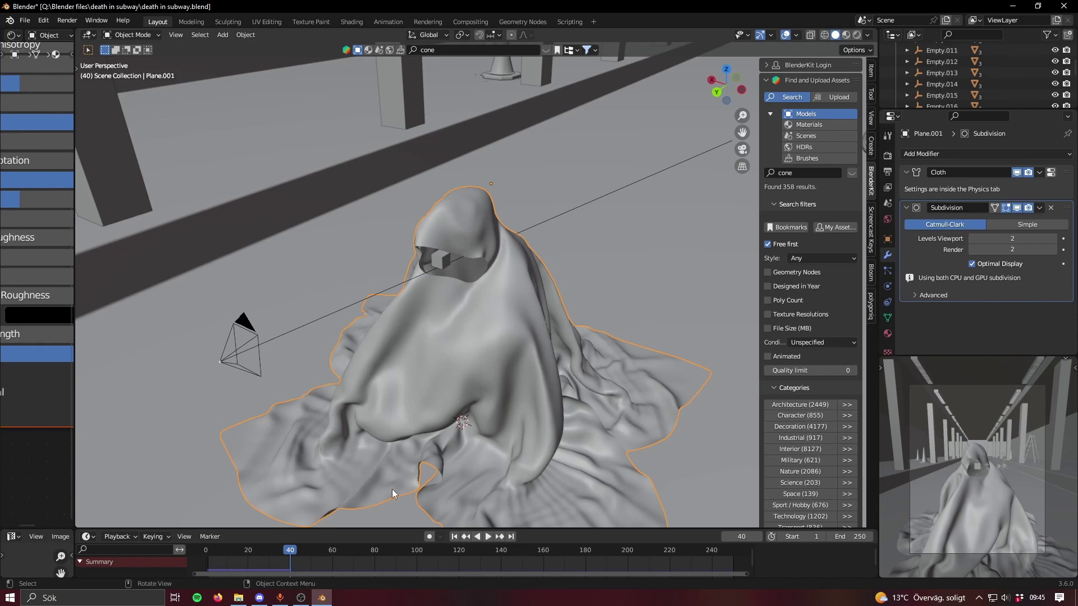
middle_drag(392, 489, 492, 357)
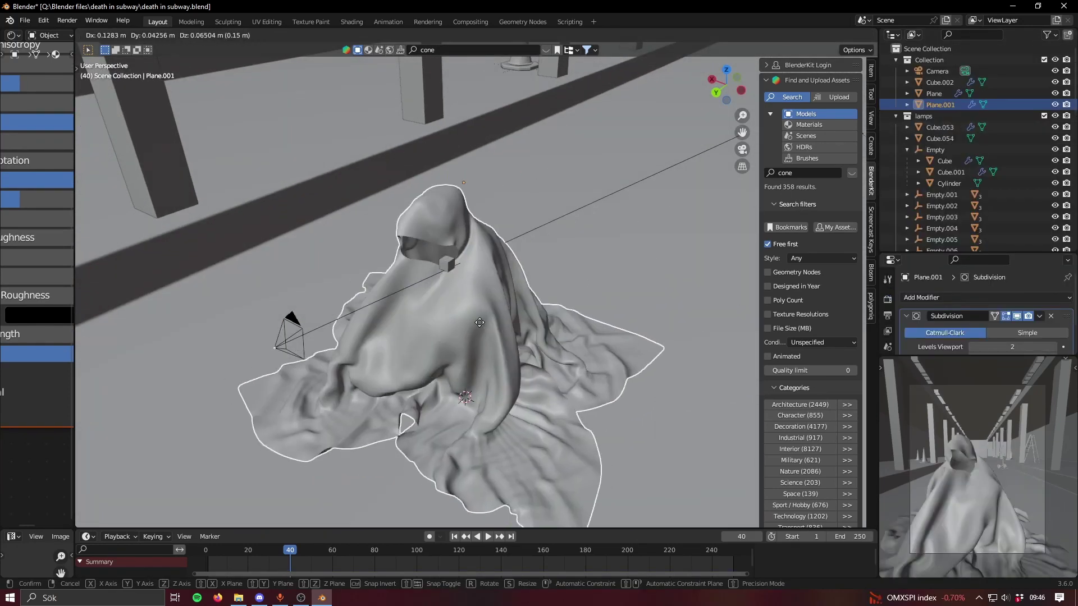
key(Tab)
middle_drag(513, 315, 514, 168)
key(Tab)
key(Tab)
key(Tab)
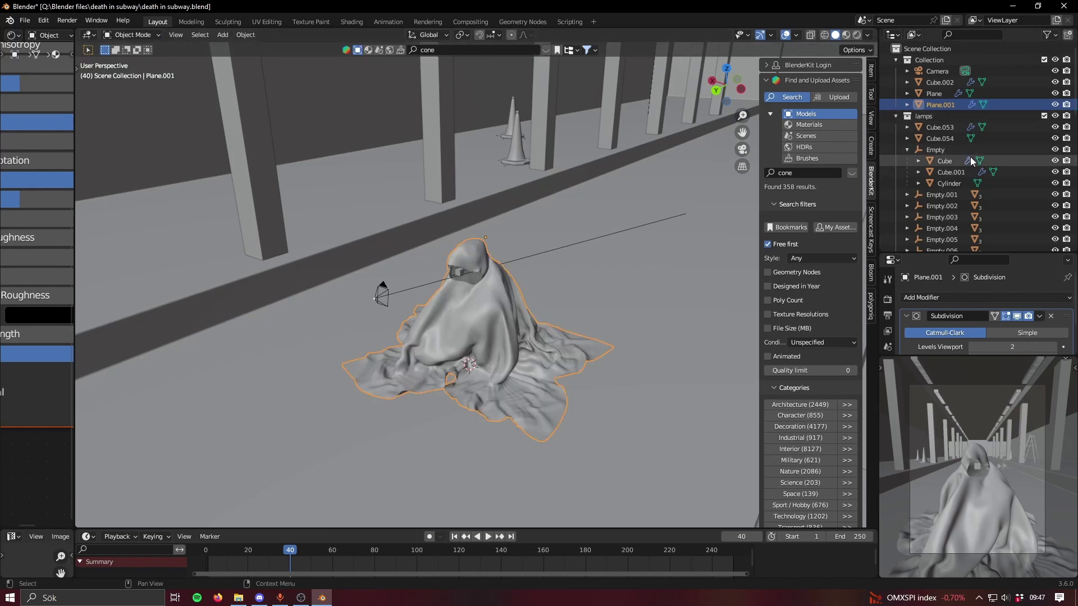
Hide Plane.001, unhide Plane.004 in the Outliner and rewind the timeline to frame 0.
click(1055, 104)
scroll(962, 167, down, 5)
scroll(960, 172, down, 8)
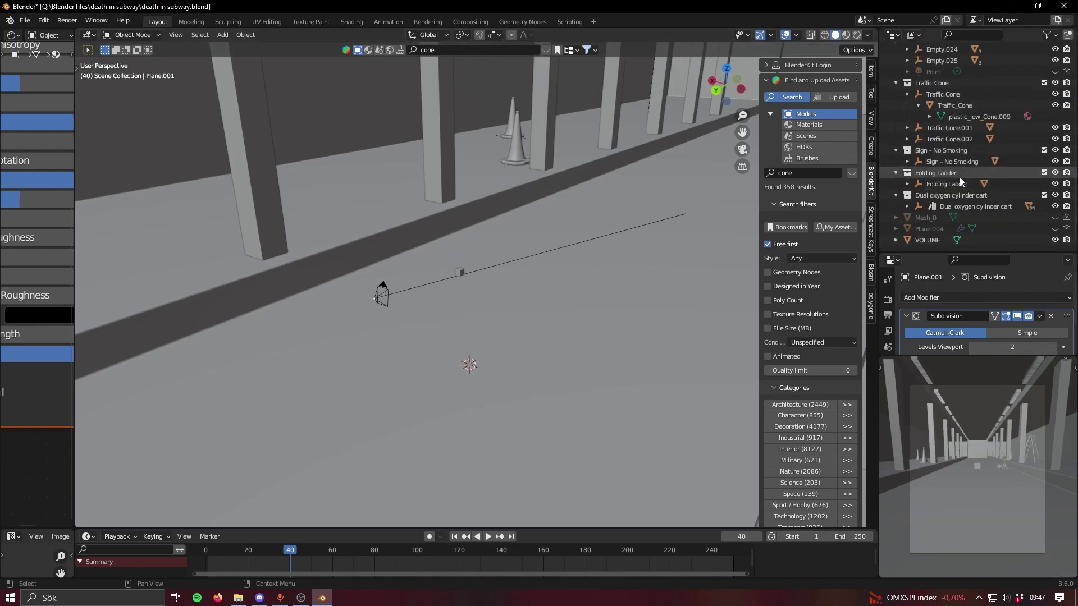
click(1055, 228)
scroll(478, 322, up, 5)
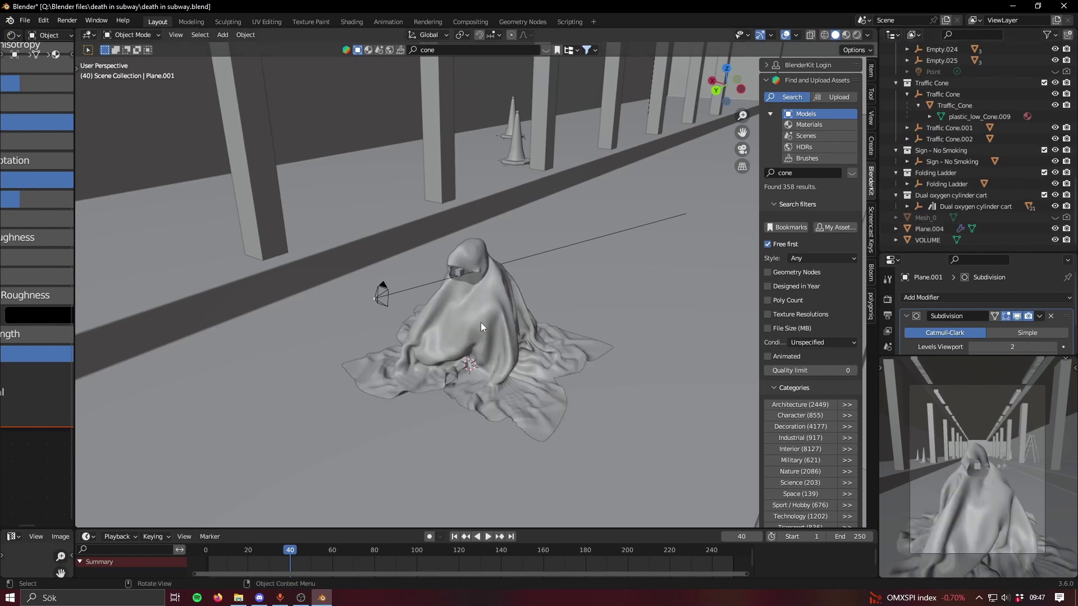
middle_drag(479, 322, 513, 304)
key(shift+Left)
Select the flat Plane.004 cloth sheet and check its mesh in Edit Mode before returning to Object Mode.
scroll(487, 294, down, 5)
scroll(428, 358, down, 3)
click(482, 320)
key(Tab)
scroll(465, 308, up, 3)
key(Tab)
scroll(487, 335, down, 3)
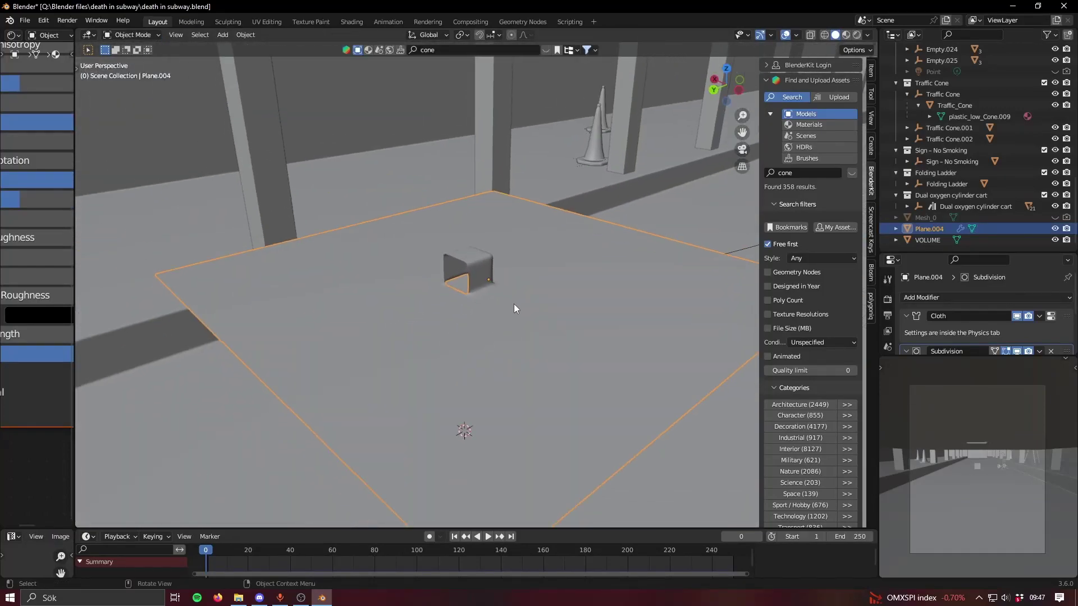
Unhide the crouching character Mesh_0 and view the cloth sheet from the front in Edit Mode.
click(1055, 218)
middle_drag(604, 326, 500, 399)
scroll(494, 331, up, 6)
key(Tab)
middle_drag(542, 258, 447, 407)
key(Tab)
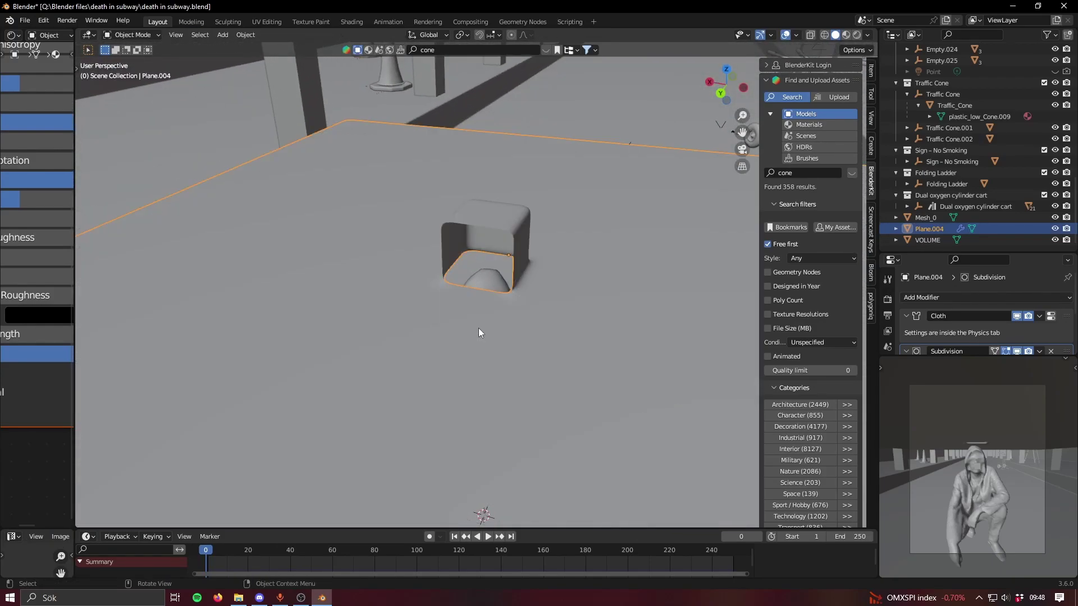
Enlarge the Properties area and show Plane.004's cloth physics settings.
middle_drag(478, 328, 605, 277)
drag(916, 254, 916, 107)
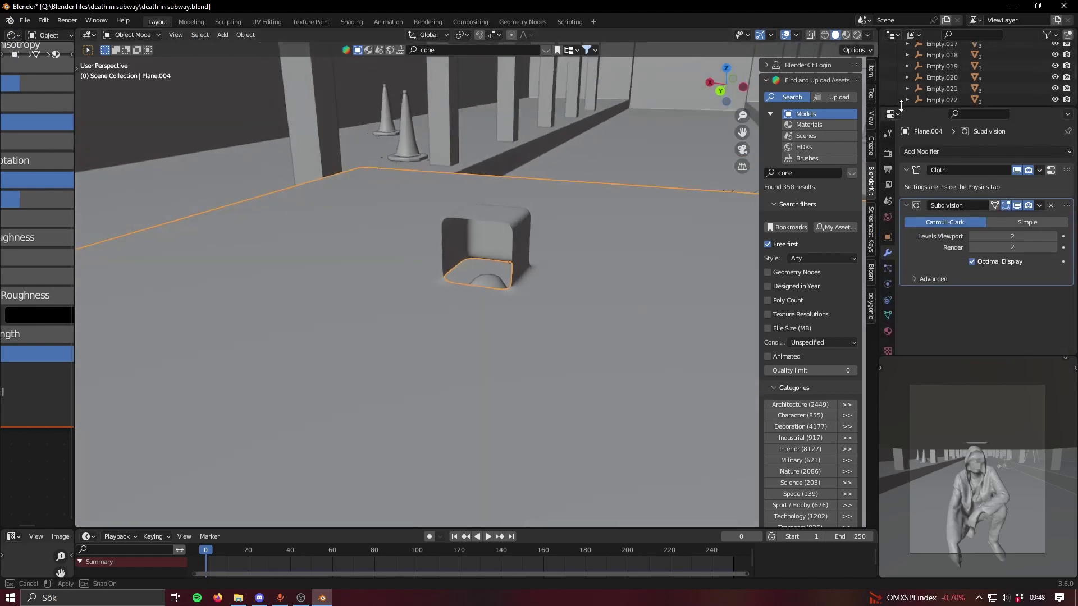
click(888, 268)
click(887, 285)
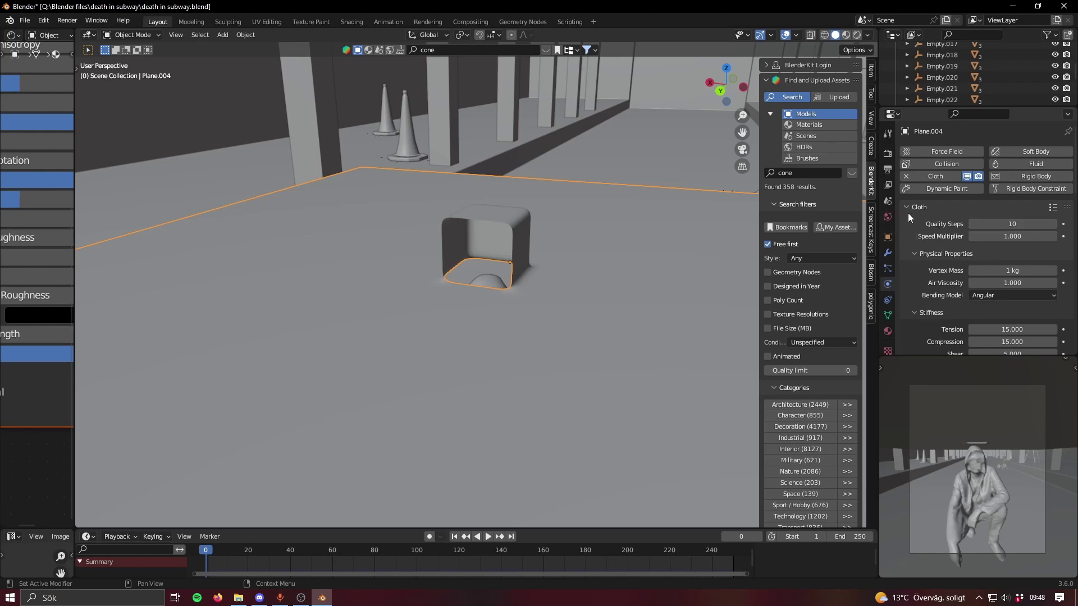
right_click(1027, 218)
click(988, 293)
scroll(565, 248, down, 4)
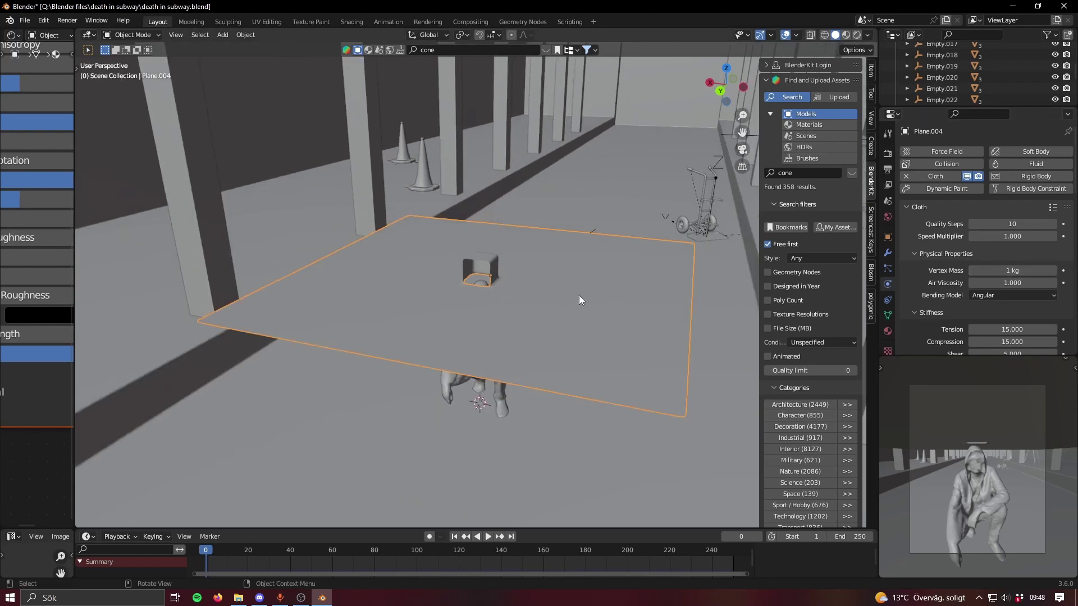
scroll(539, 308, up, 5)
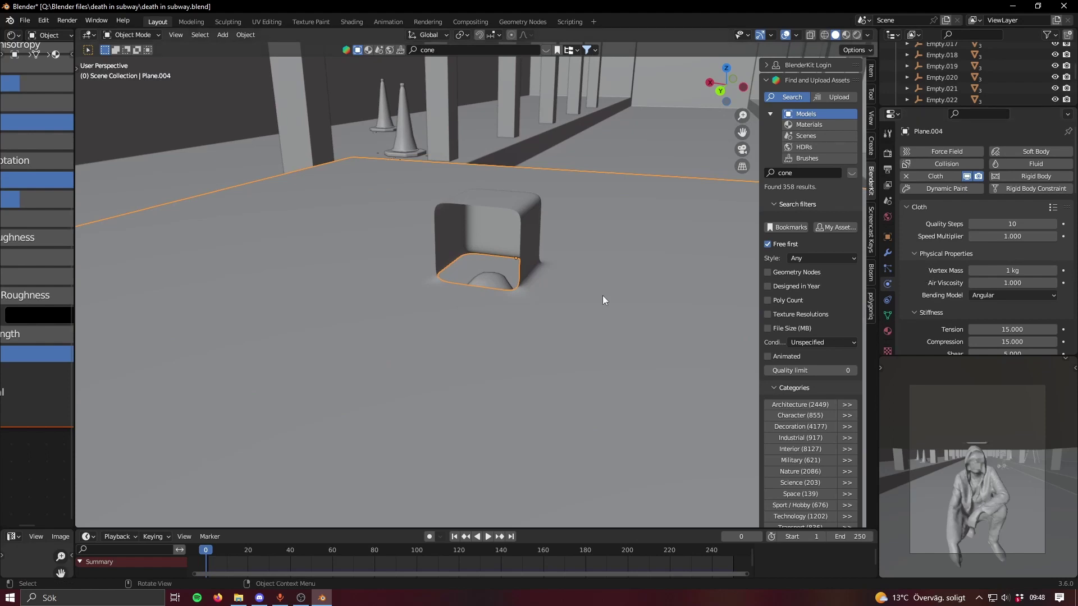
scroll(928, 269, down, 2)
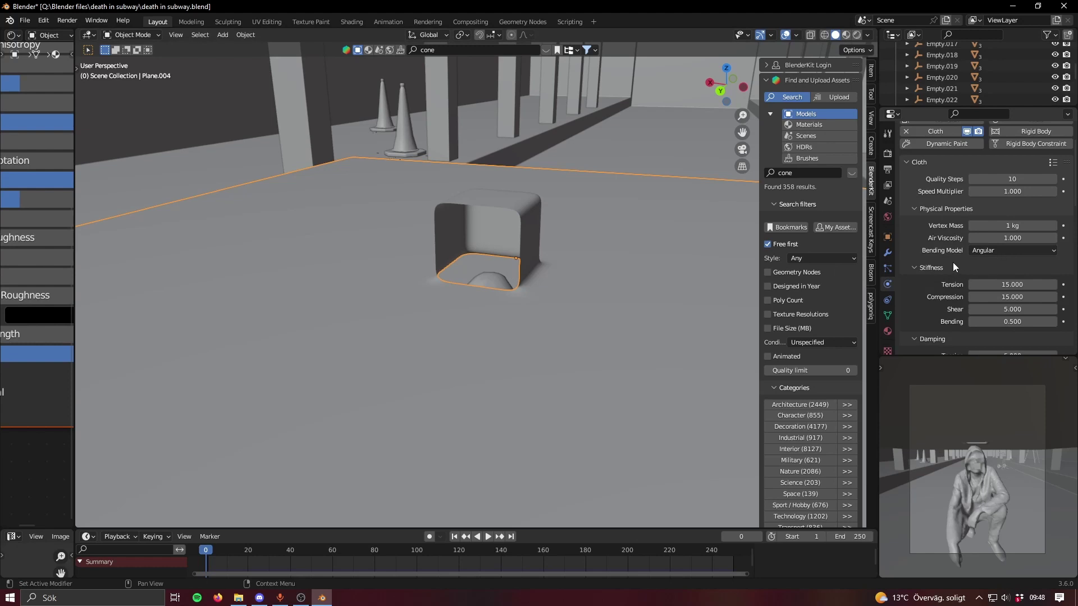
scroll(954, 264, down, 4)
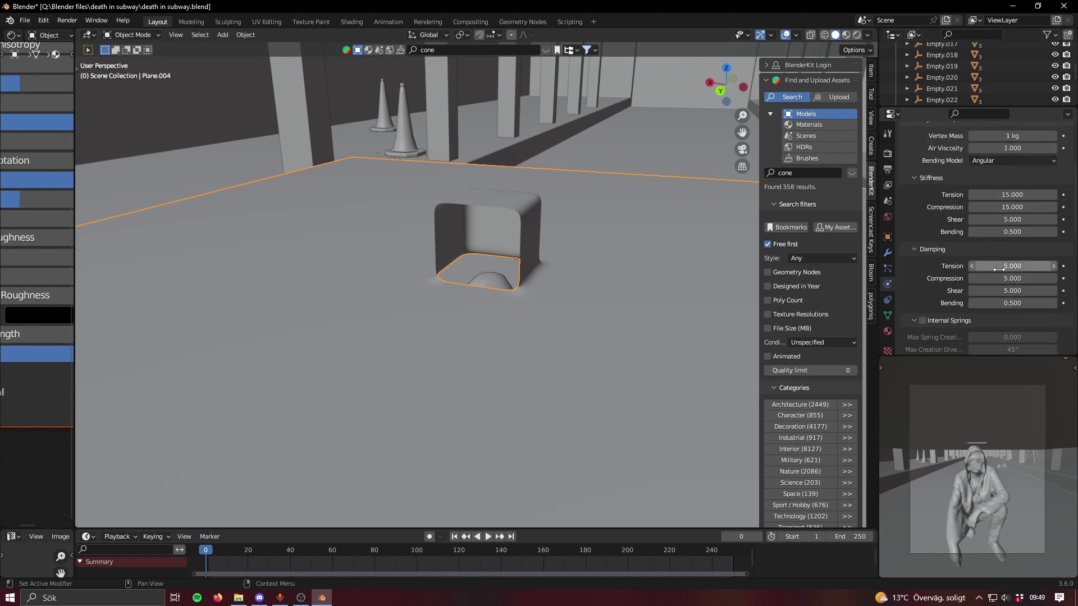
scroll(989, 250, down, 8)
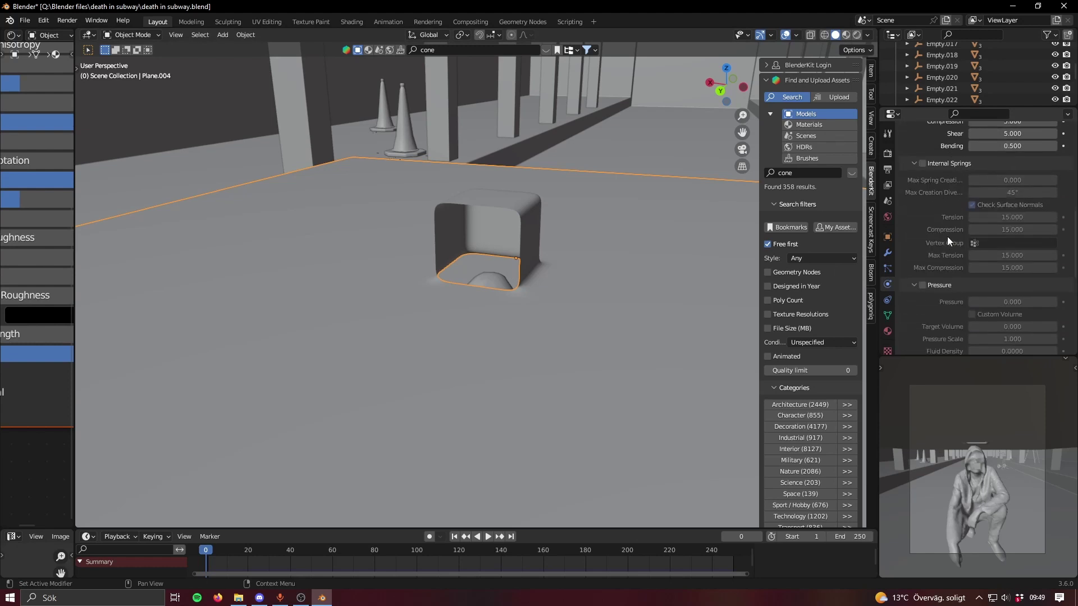
scroll(947, 237, down, 6)
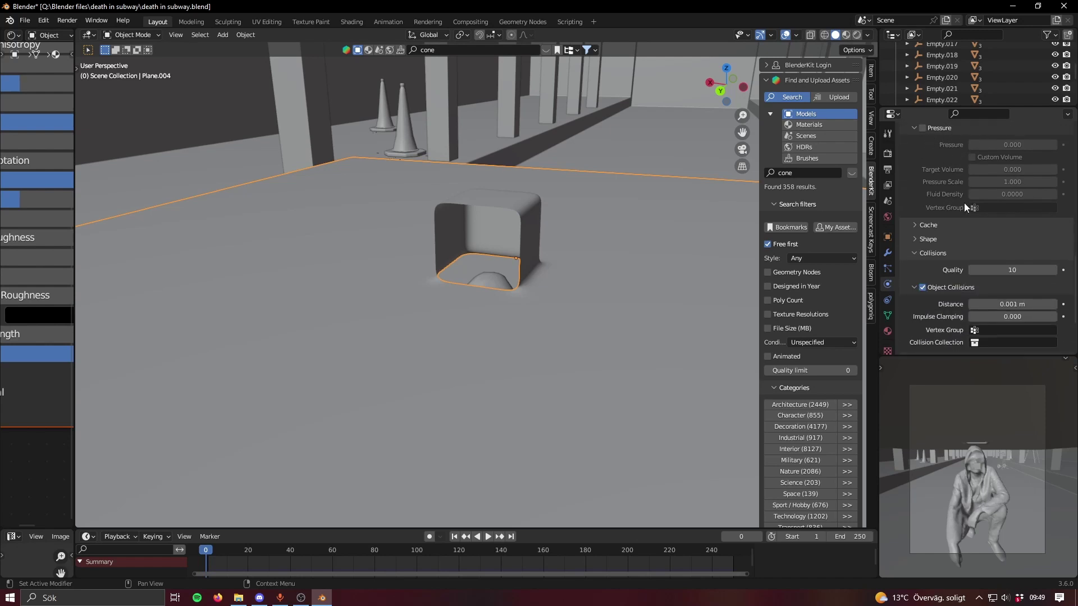
scroll(958, 220, down, 3)
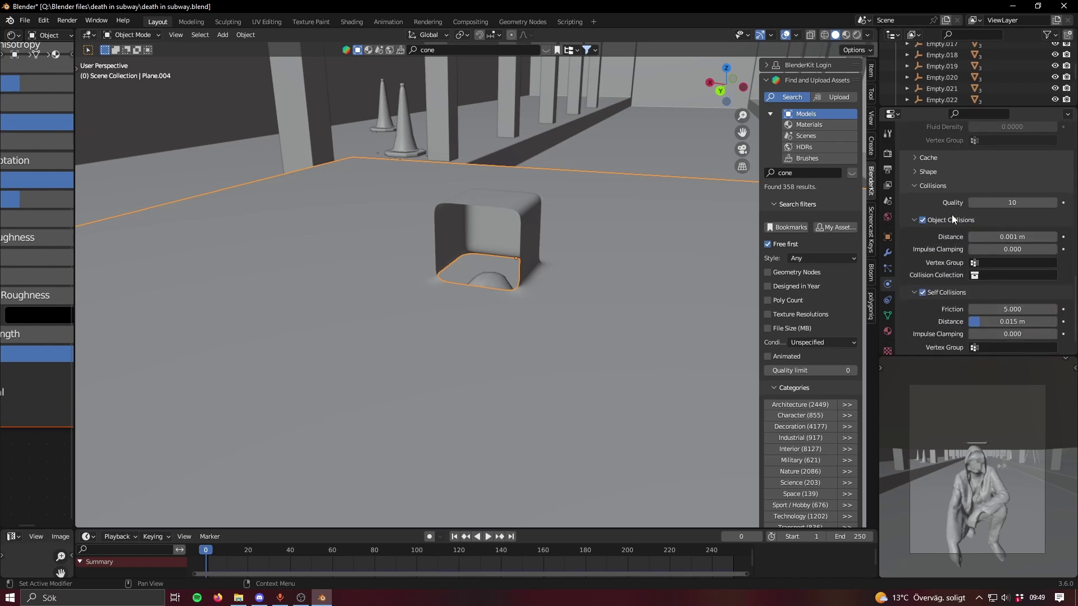
Expand and collapse the cloth Shape subpanel, then orbit to a high view of the cloth sheet and character.
click(938, 171)
click(939, 172)
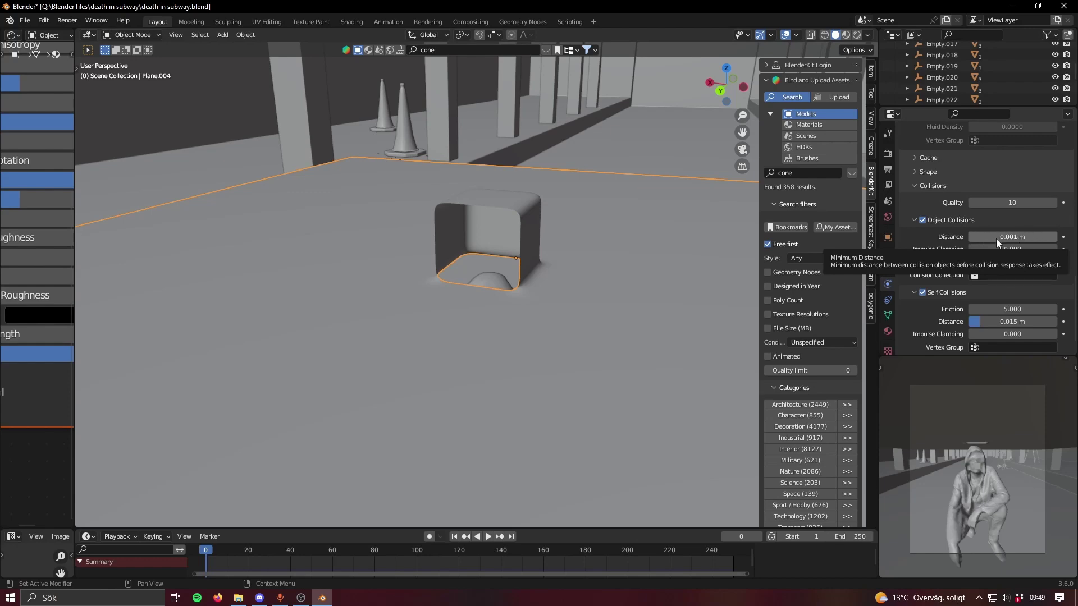
scroll(919, 264, down, 2)
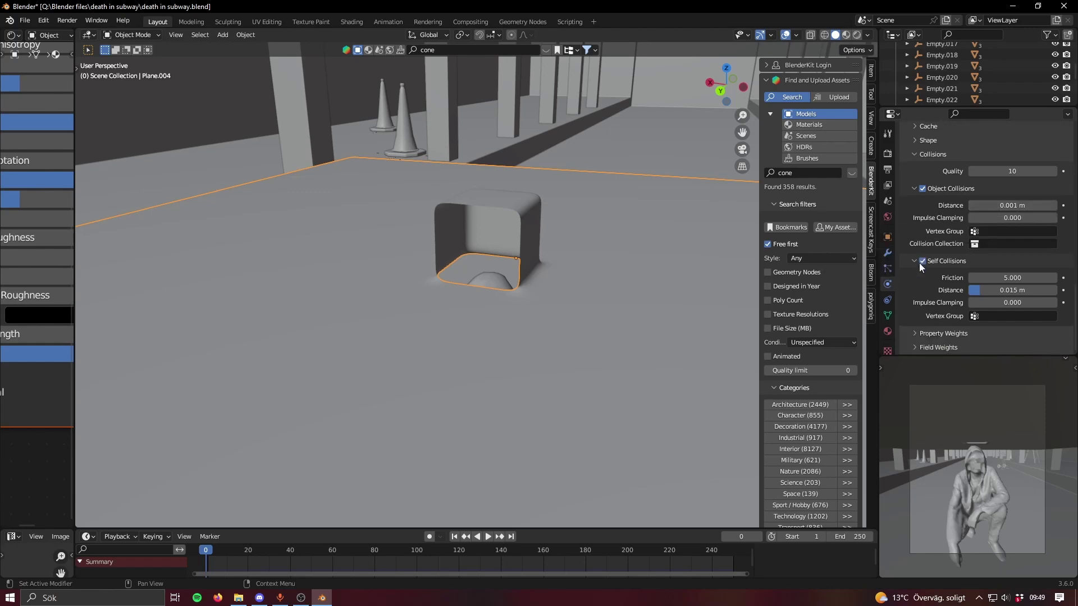
middle_drag(601, 292, 543, 324)
middle_drag(566, 201, 507, 313)
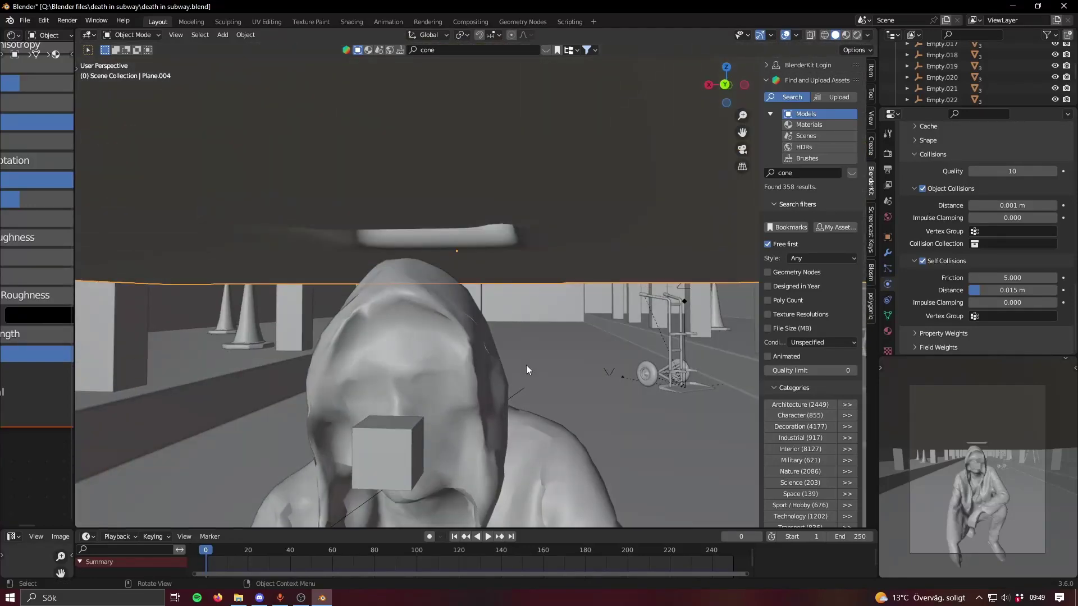
middle_drag(503, 378, 500, 344)
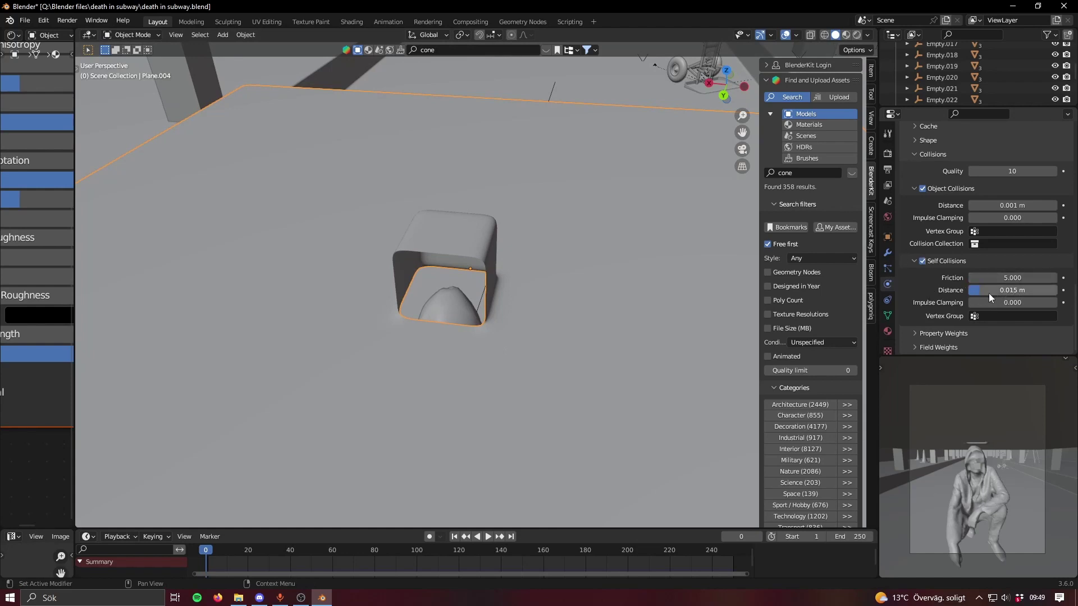
scroll(921, 289, up, 10)
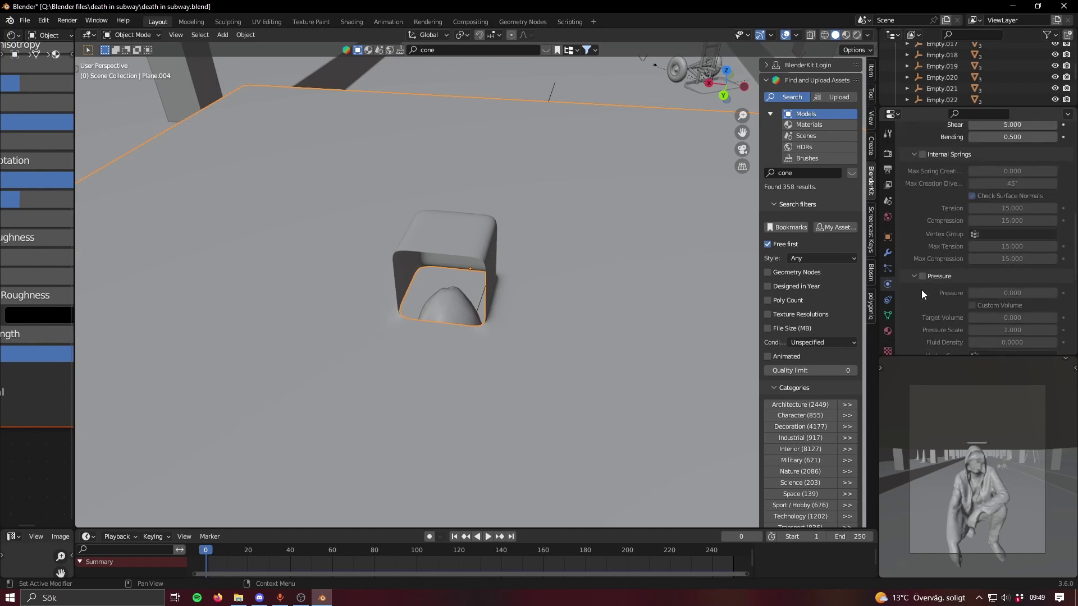
scroll(921, 289, up, 4)
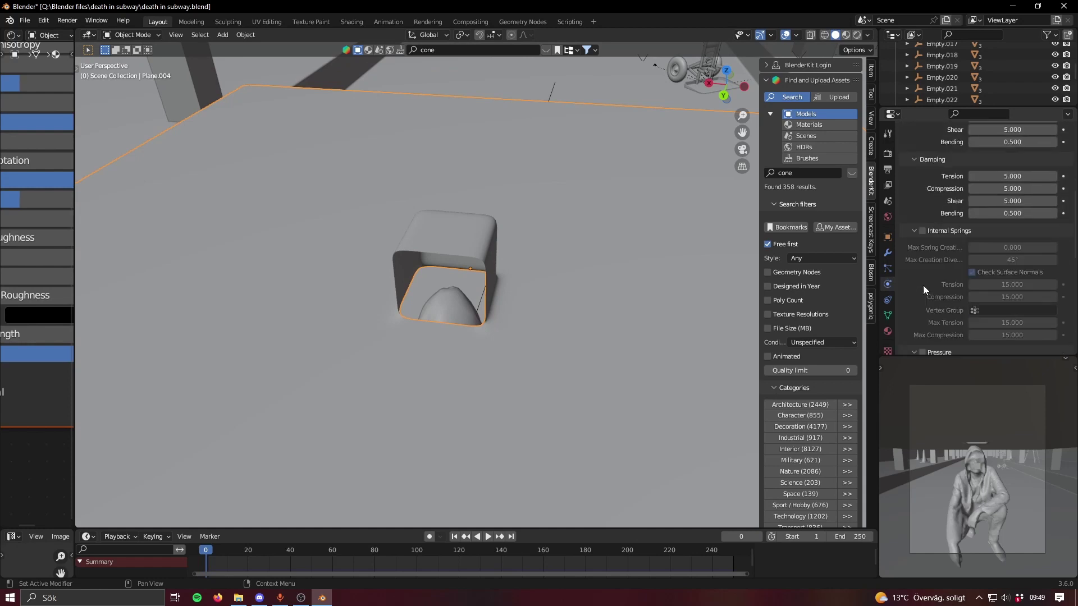
scroll(922, 285, up, 3)
Select Mesh_0, look through the scene camera, play and stop the animation, then rewind to frame 0.
click(527, 243)
key(KP_0)
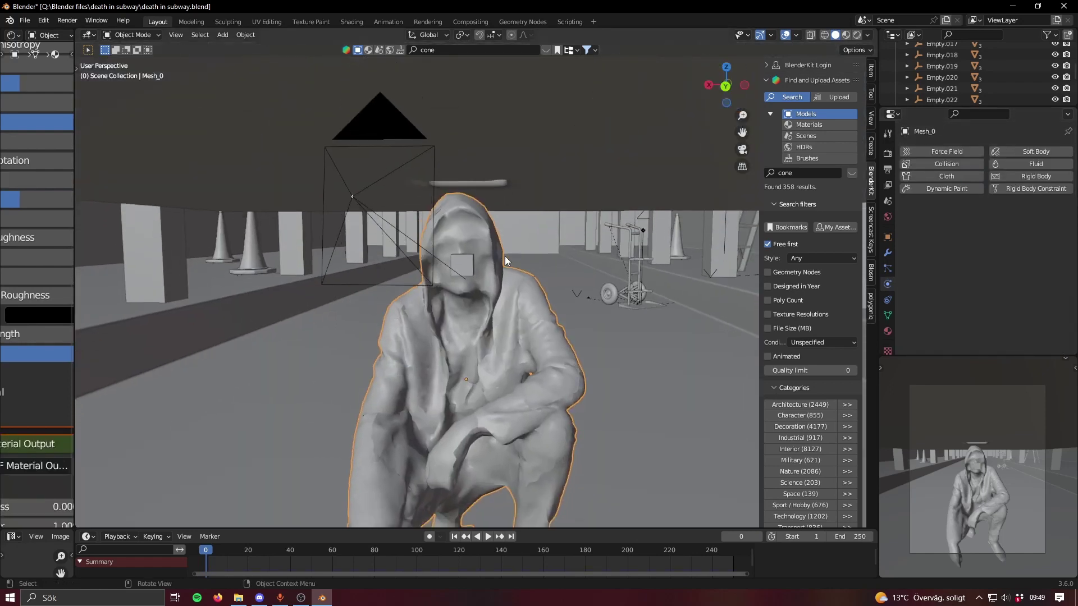
middle_drag(594, 315, 702, 286)
drag(977, 107, 976, 245)
key(space)
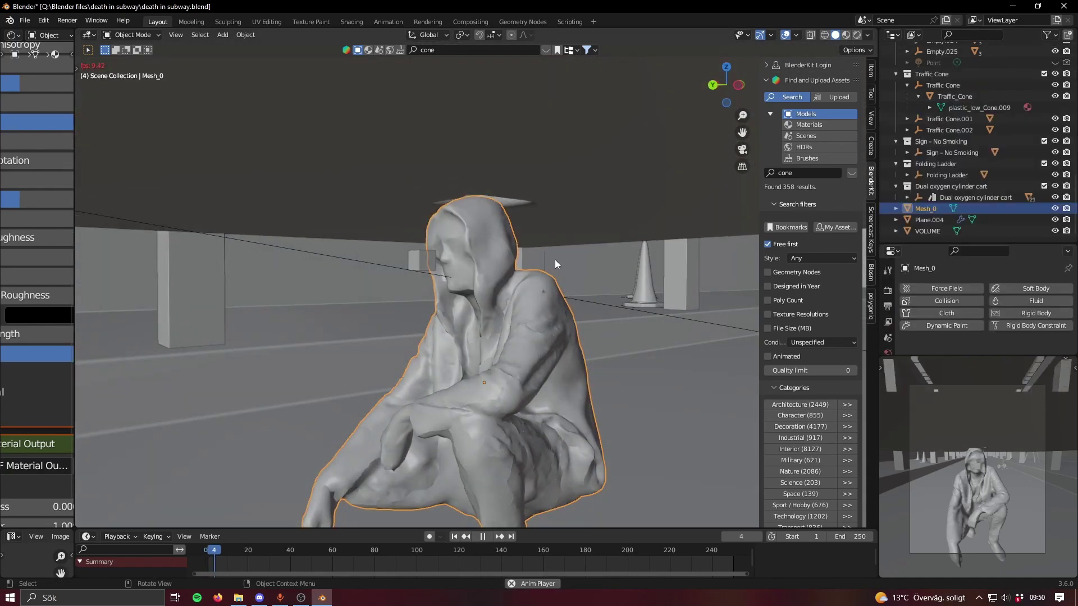
key(space)
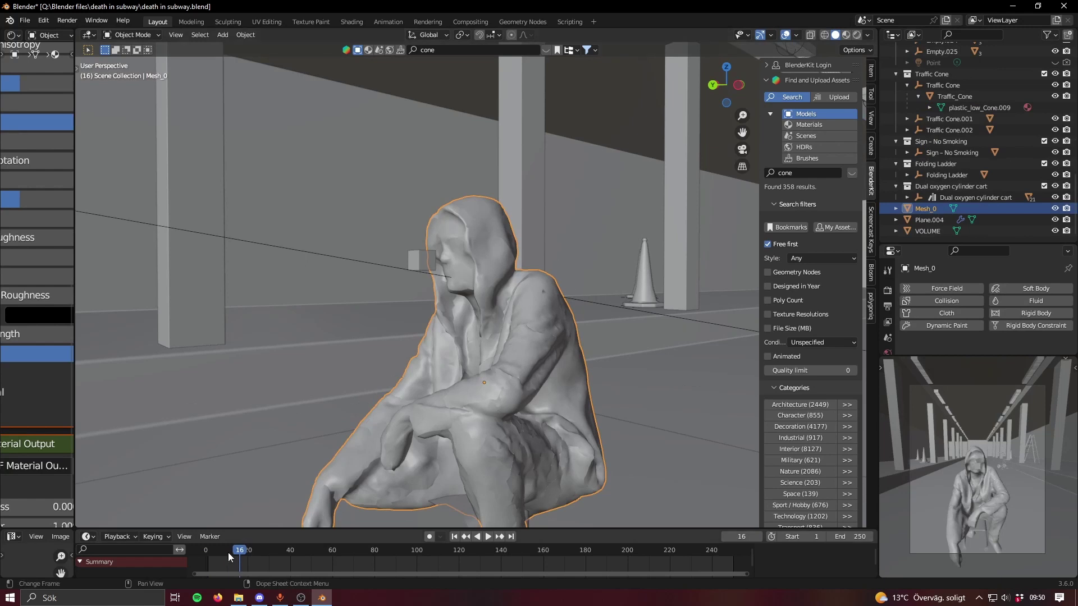
drag(230, 556, 206, 557)
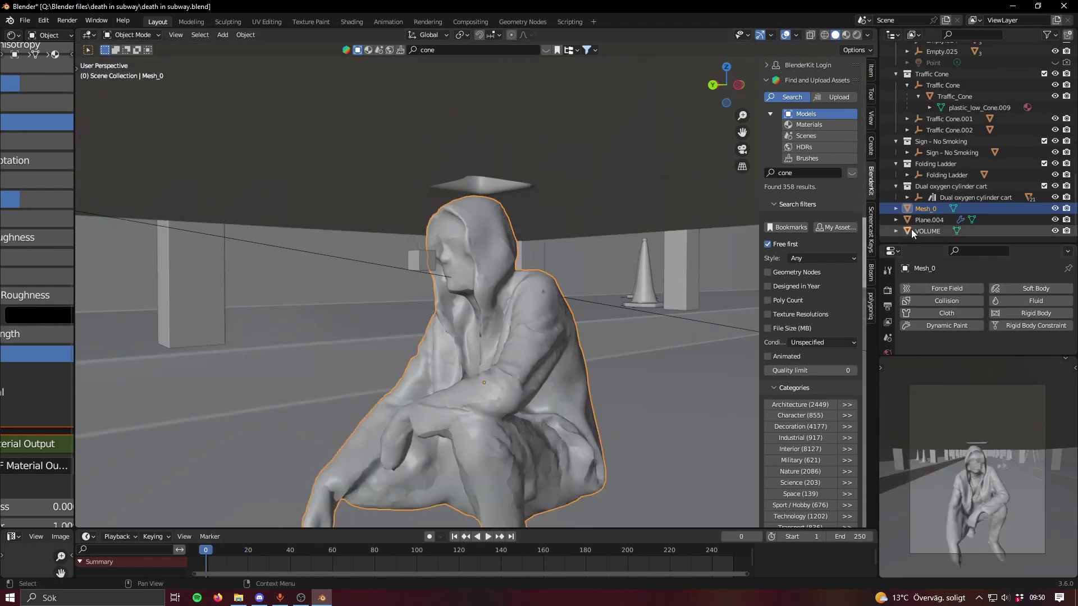
Add Collision physics to Mesh_0 and play the simulation until the cloth drapes over it at frame 37.
drag(913, 242, 916, 120)
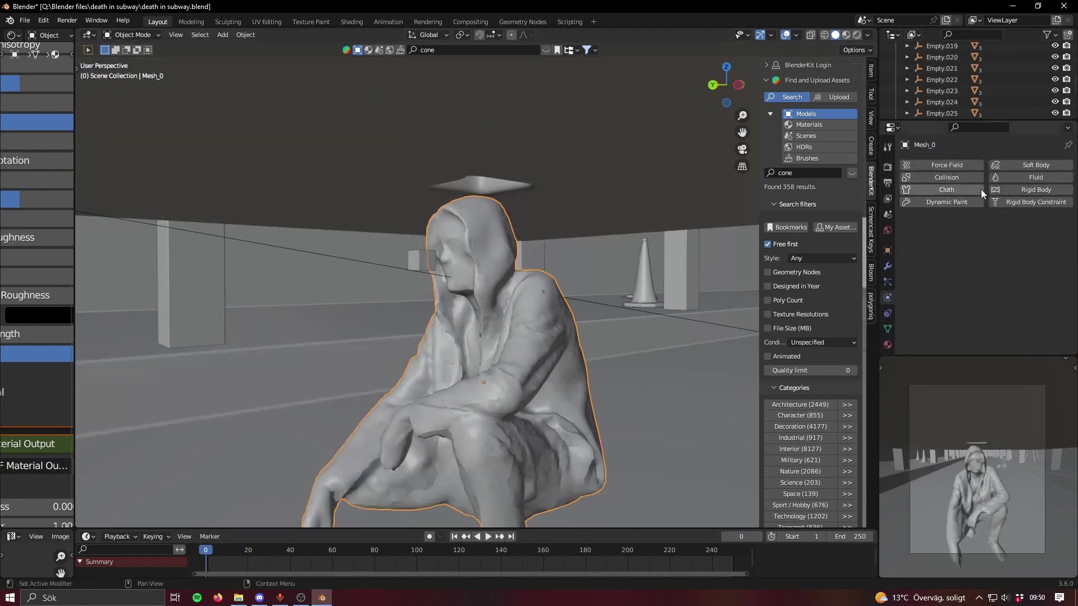
click(961, 177)
middle_drag(570, 310, 481, 335)
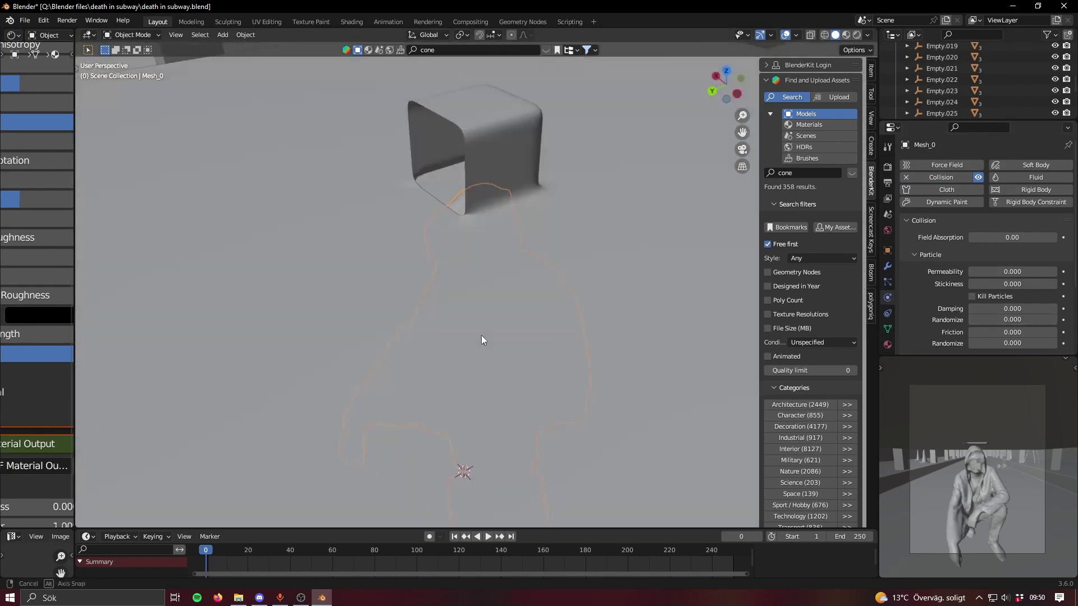
key(space)
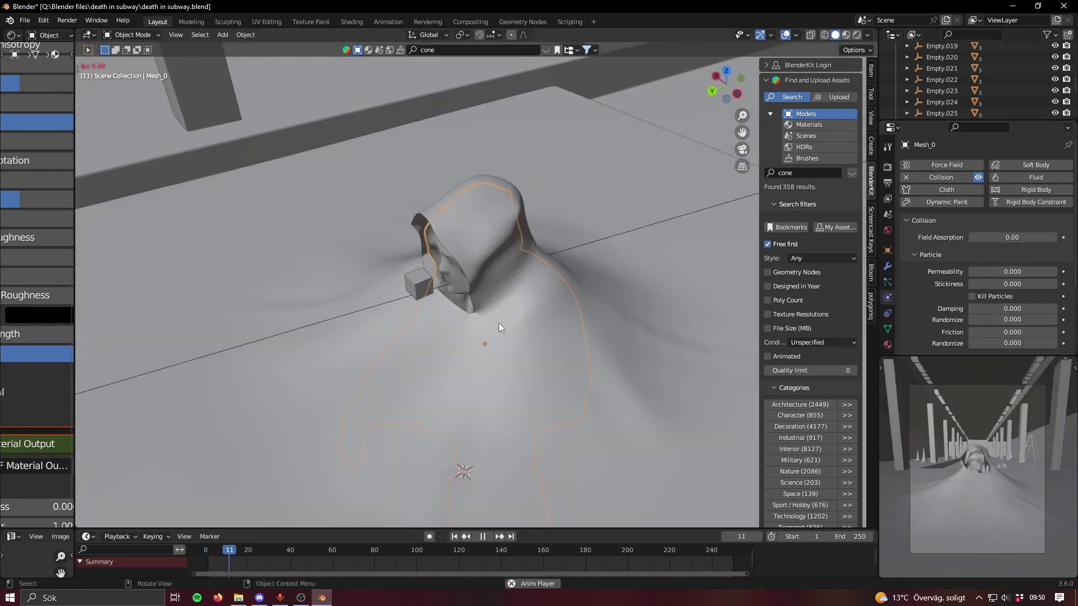
middle_drag(503, 316, 586, 288)
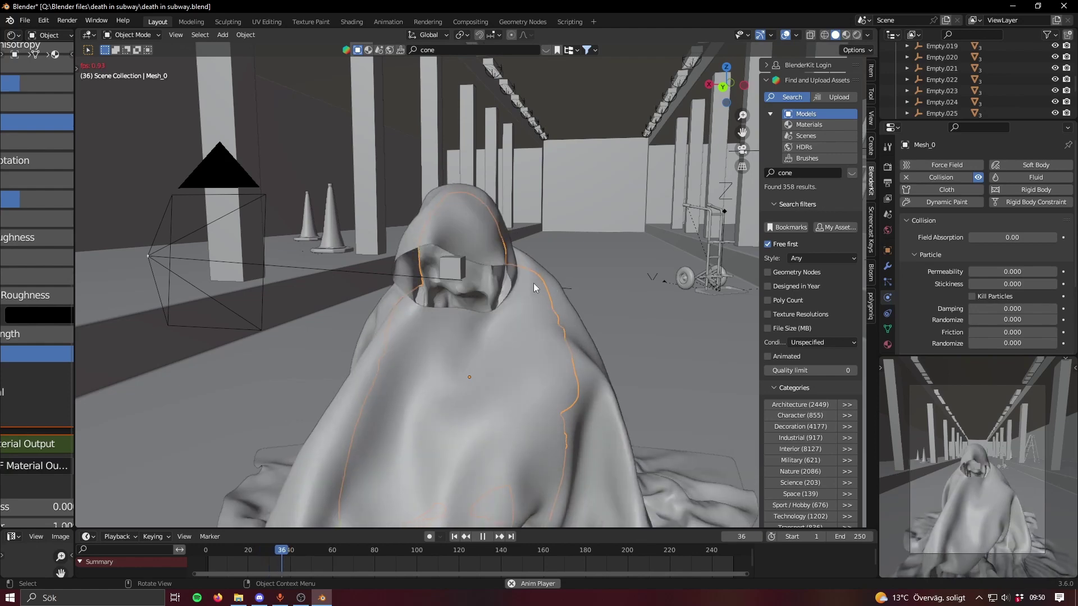
key(space)
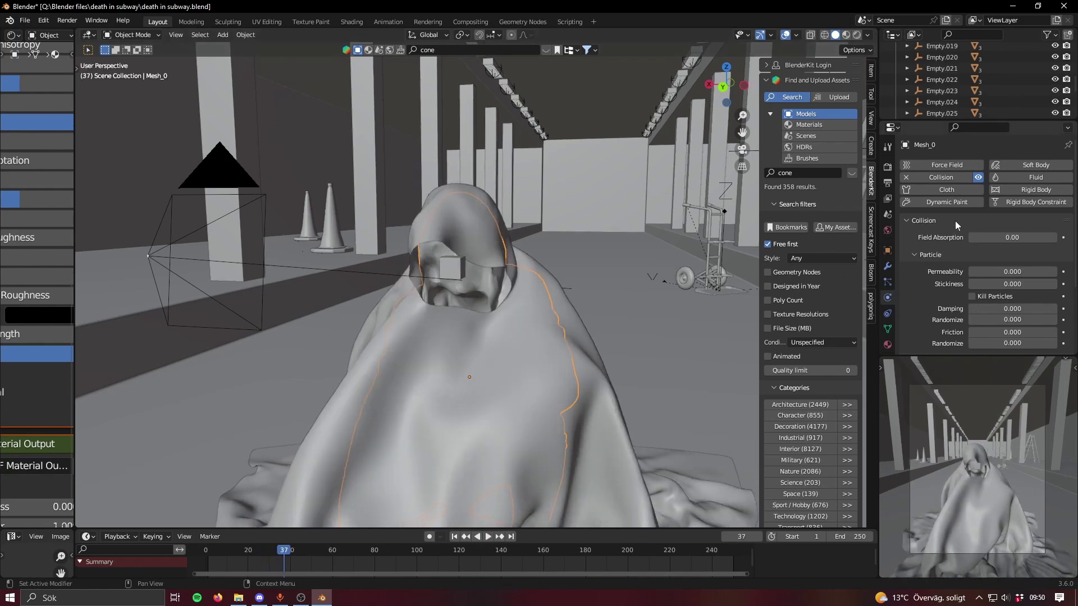
Reduce the collision Thickness Outer to 0.001.
scroll(933, 288, down, 4)
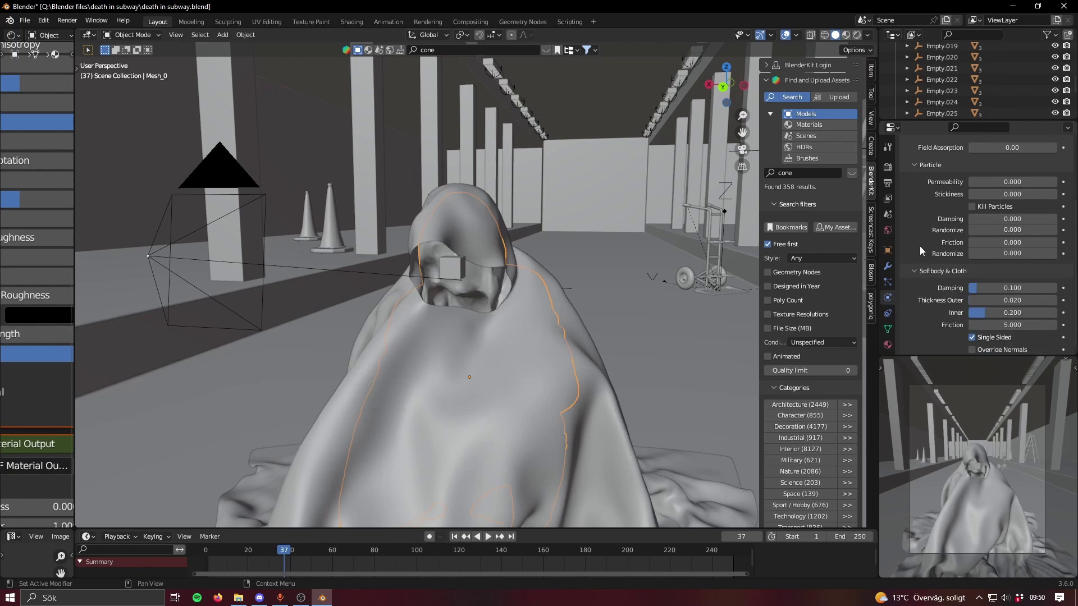
scroll(919, 246, down, 1)
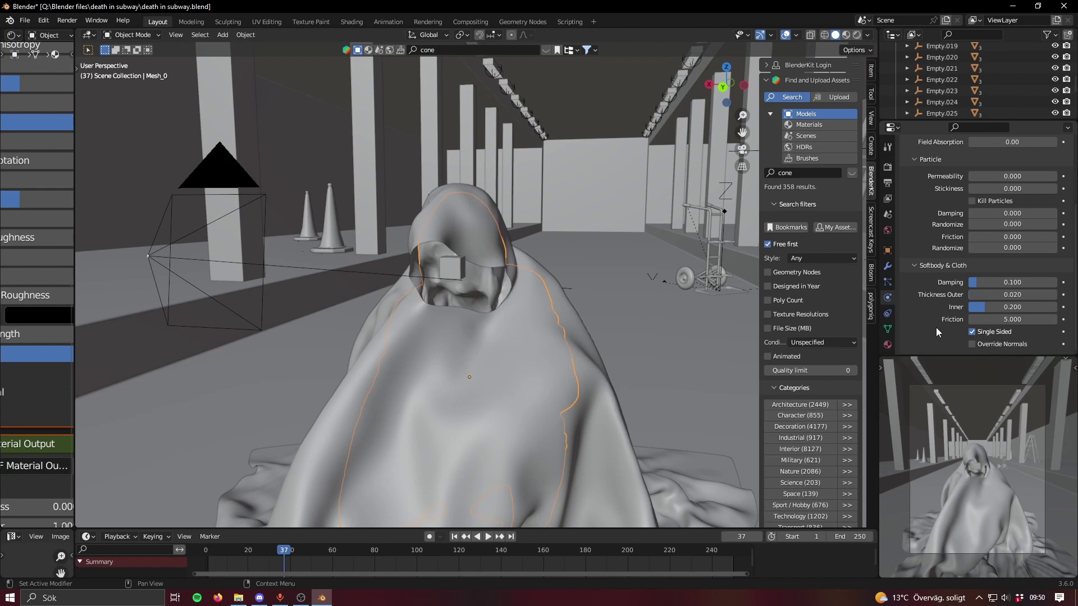
drag(1011, 295, 985, 295)
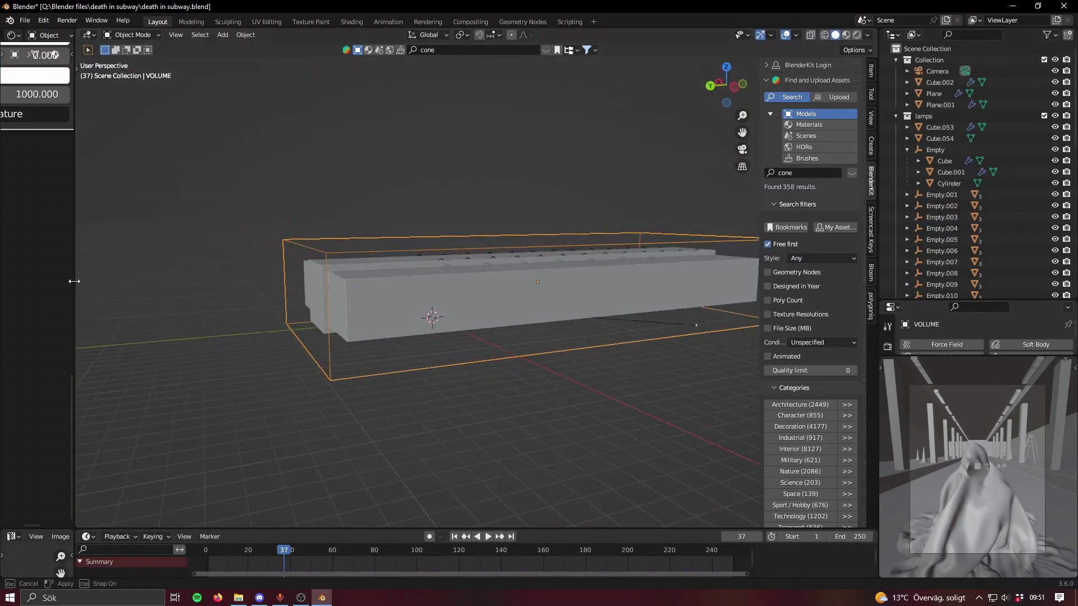
Widen the Shader Editor area beside the viewport.
drag(76, 282, 285, 293)
scroll(583, 370, down, 4)
middle_drag(583, 371, 469, 357)
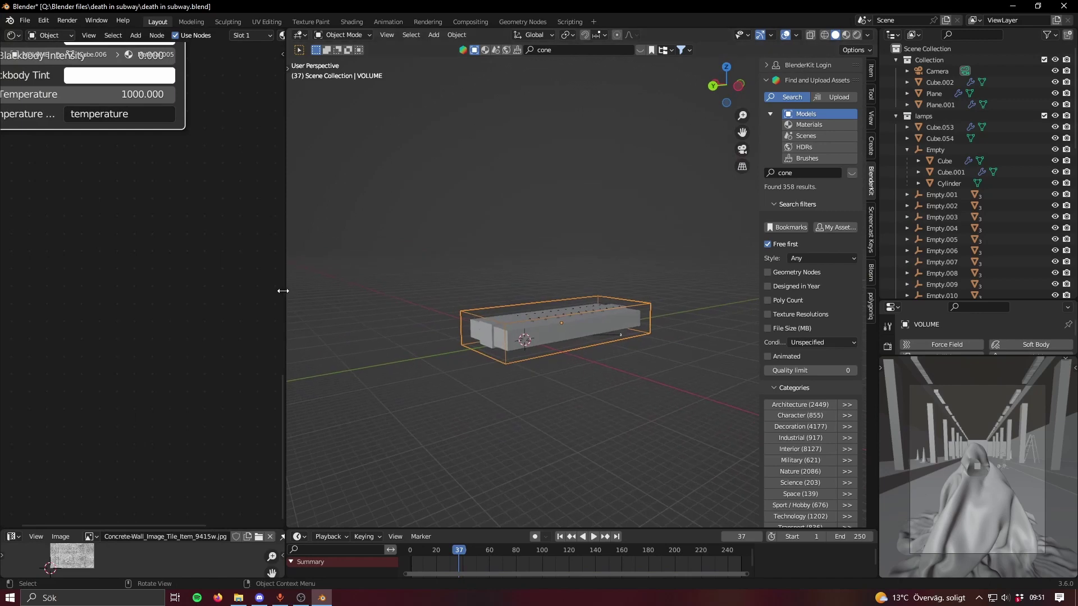
scroll(577, 400, up, 3)
mouse_move(577, 399)
middle_down()
mouse_move(513, 392)
mouse_move(578, 393)
middle_up()
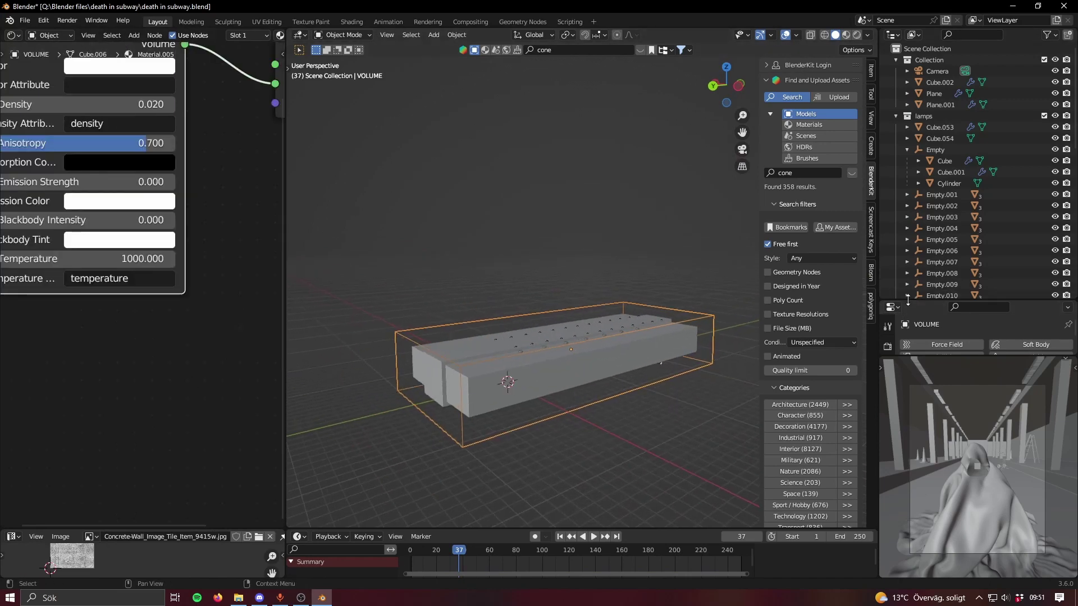
Set the VOLUME box's Viewport Display to Wire in its object properties.
drag(907, 300, 905, 99)
click(888, 227)
scroll(956, 281, down, 4)
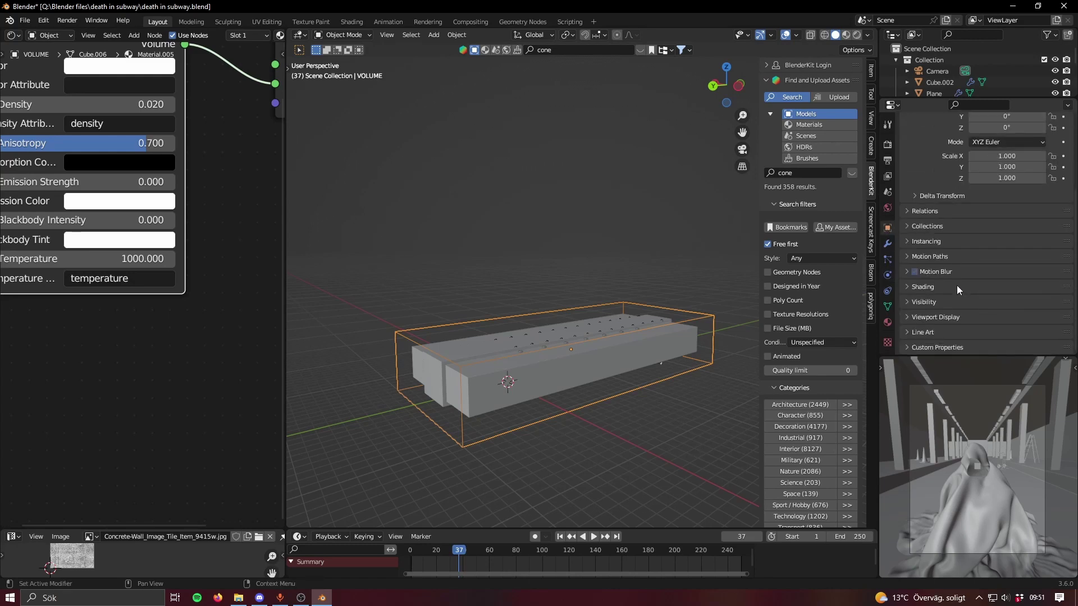
click(941, 316)
scroll(949, 298, down, 5)
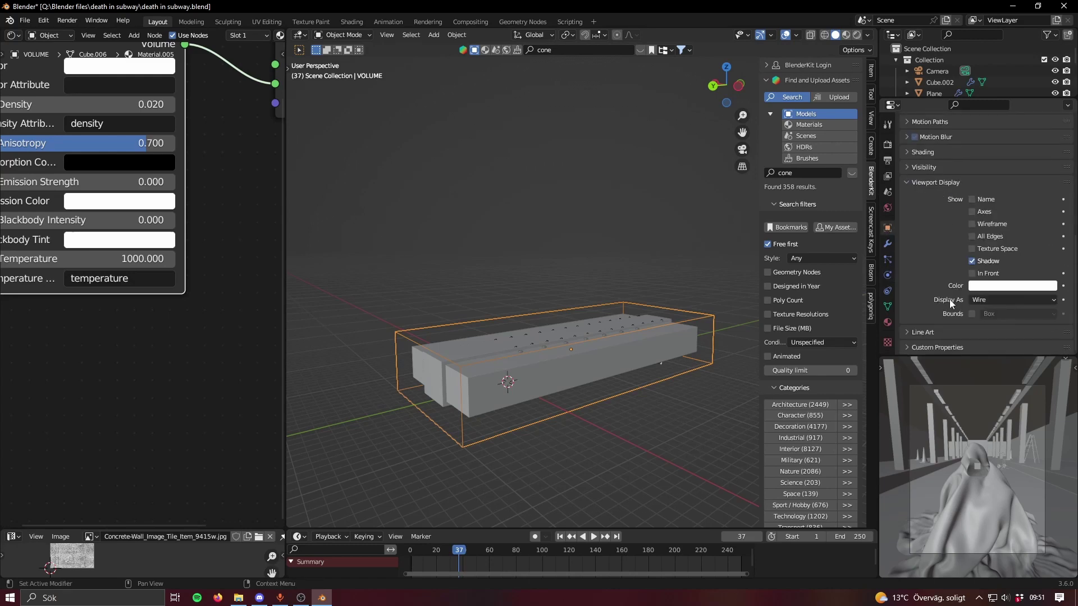
click(1005, 301)
click(545, 301)
middle_drag(546, 301, 666, 310)
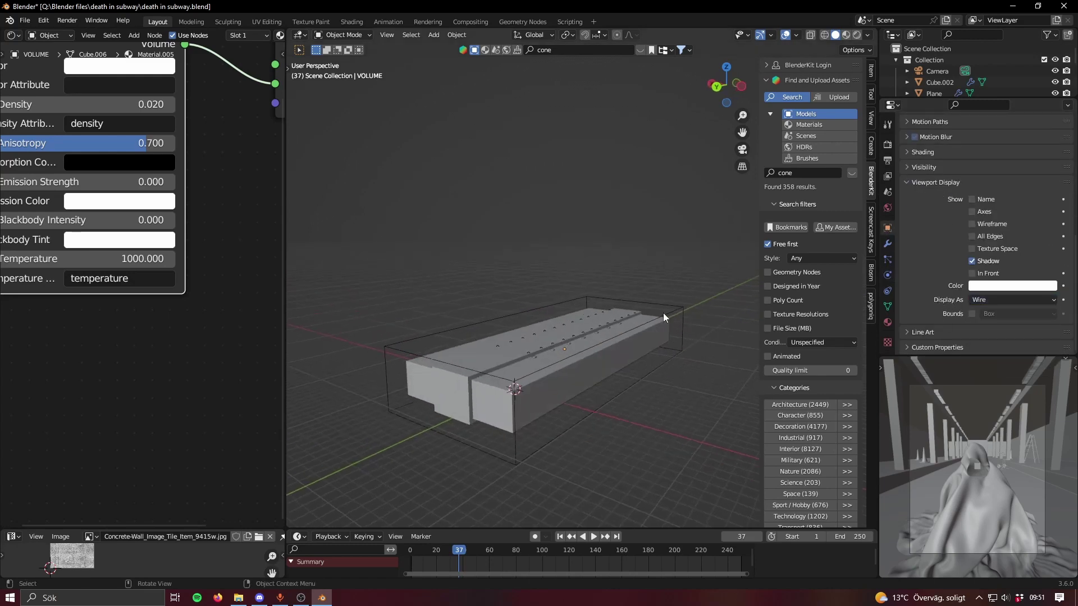
click(629, 301)
Center the Principled Volume node in the node view and confirm its Density of 0.02.
scroll(134, 372, down, 5)
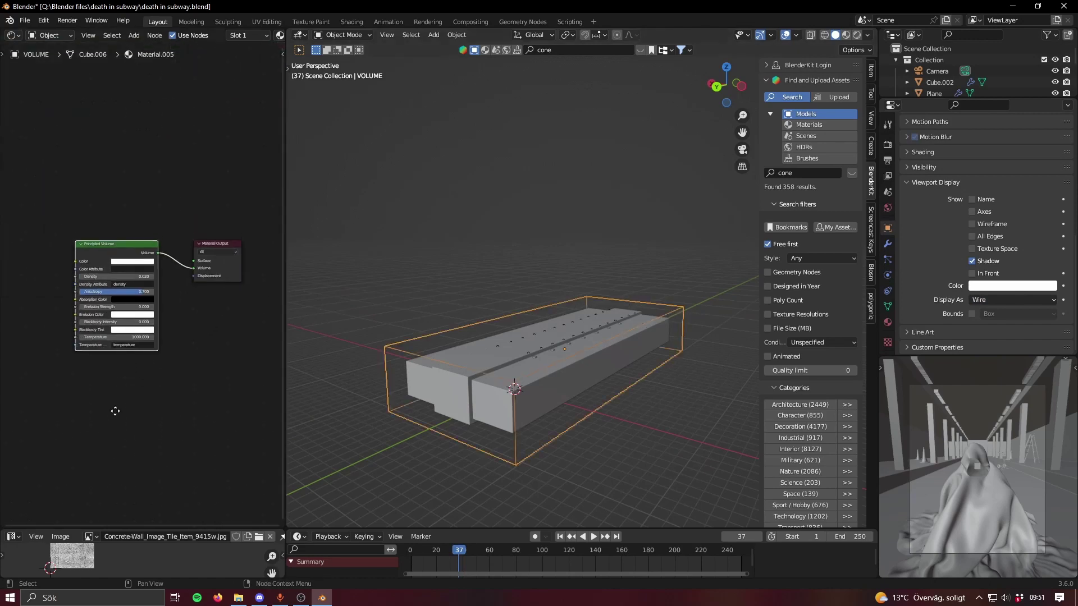
scroll(116, 200, up, 4)
middle_drag(32, 213, 133, 136)
scroll(154, 145, down, 1)
middle_drag(146, 316, 236, 309)
scroll(200, 309, up, 4)
click(169, 247)
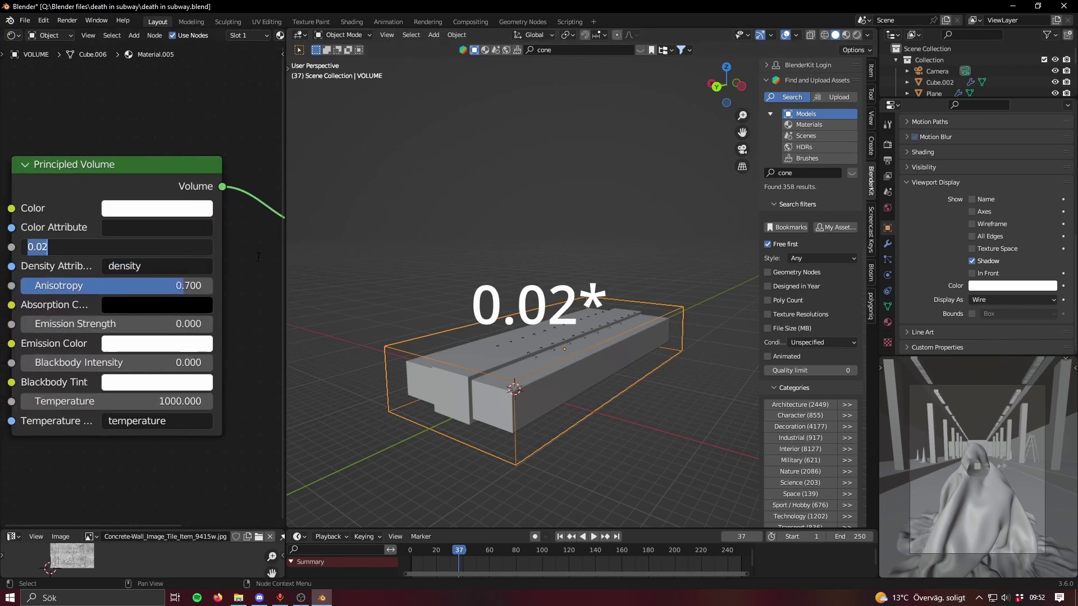
key(Return)
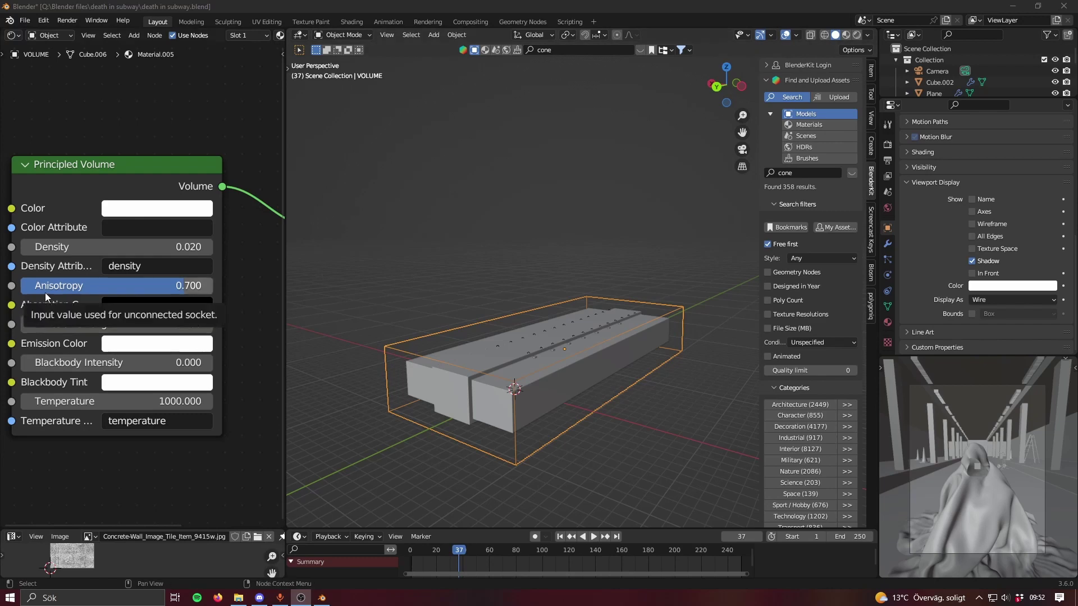
Show the World properties and select the scene camera.
scroll(561, 314, up, 5)
middle_drag(561, 315, 547, 287)
scroll(544, 287, up, 2)
scroll(544, 286, up, 3)
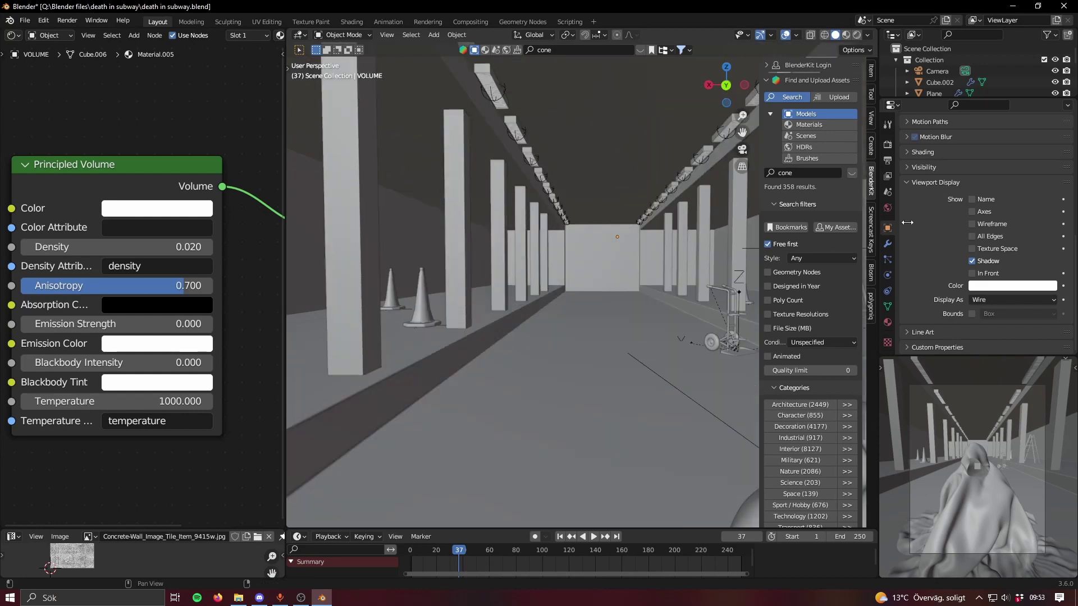
click(887, 208)
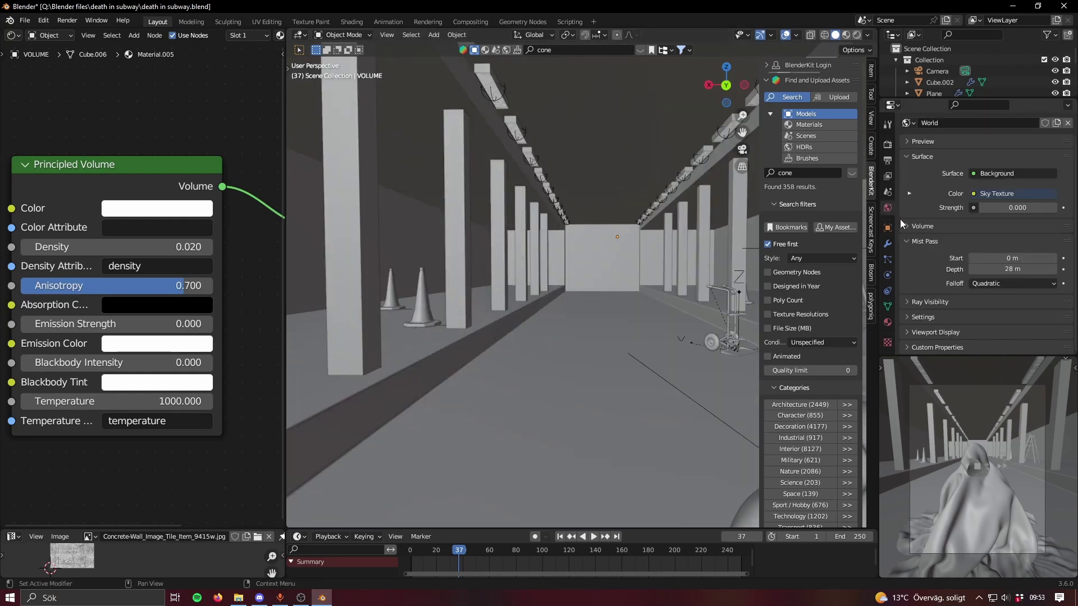
scroll(710, 268, down, 3)
middle_drag(709, 268, 625, 294)
click(512, 364)
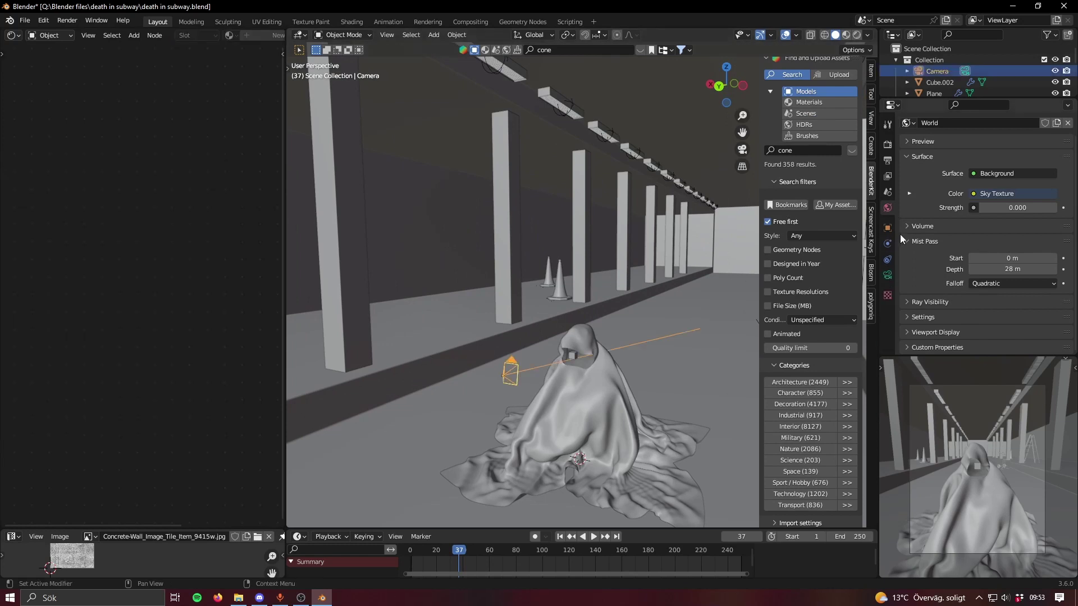
Check the view layer render passes and toggle the camera's mist display off and back on.
click(888, 177)
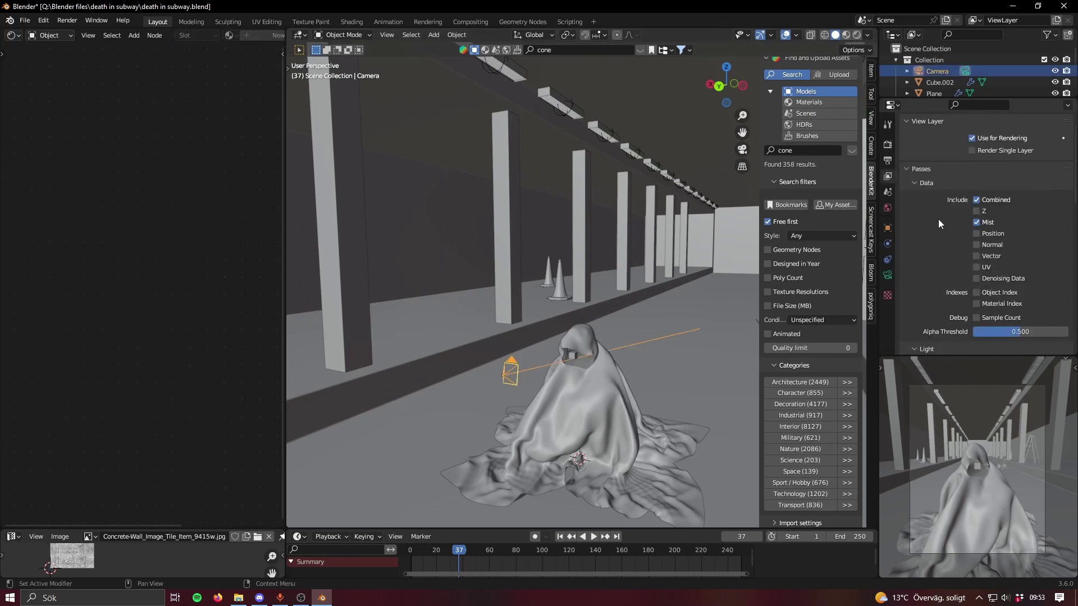
scroll(937, 191, up, 1)
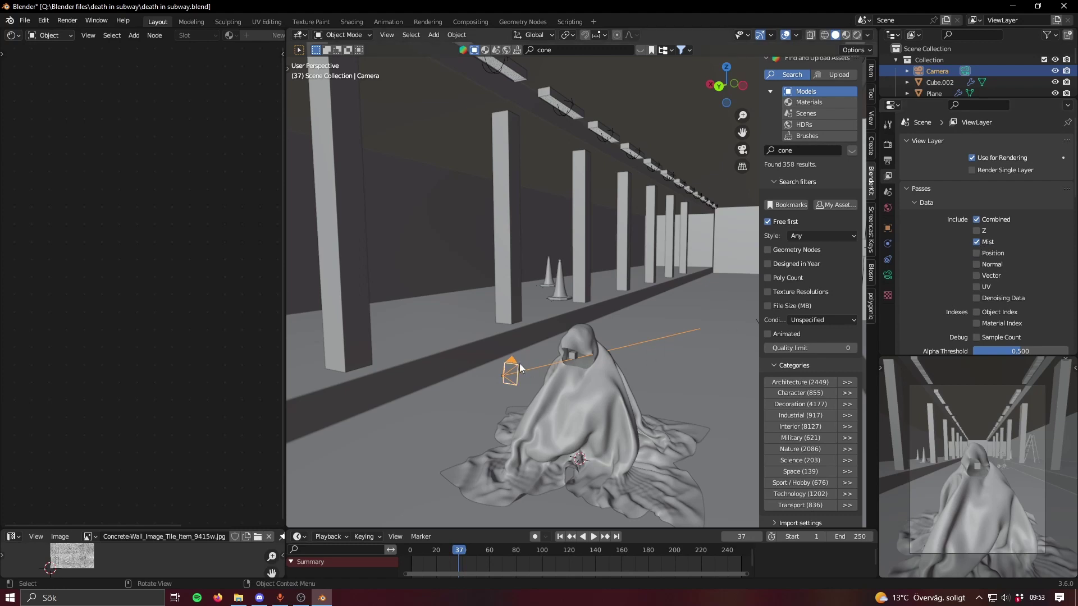
click(892, 277)
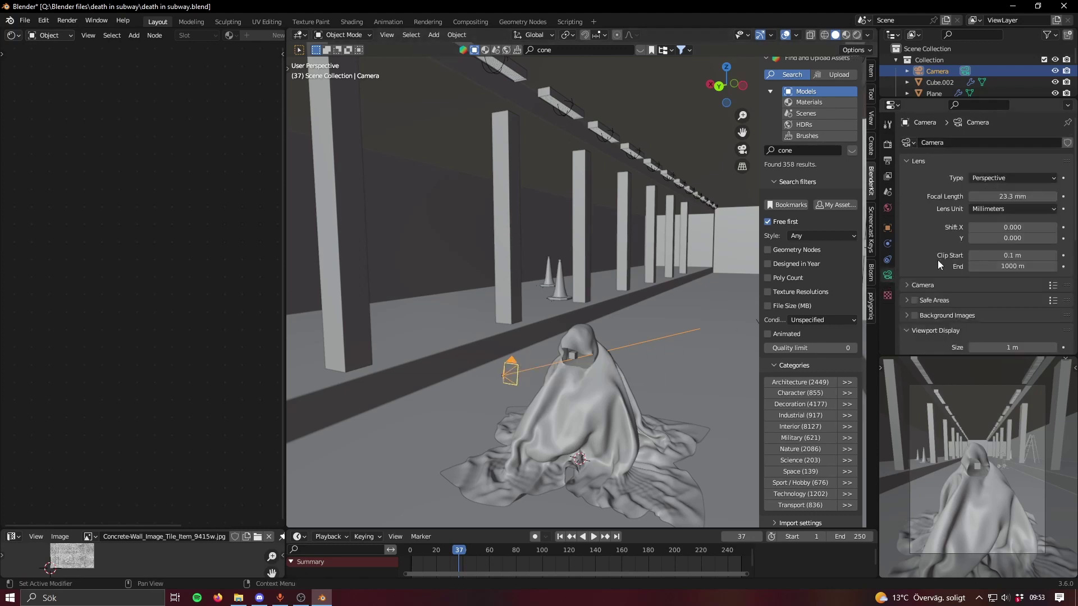
scroll(937, 262, down, 3)
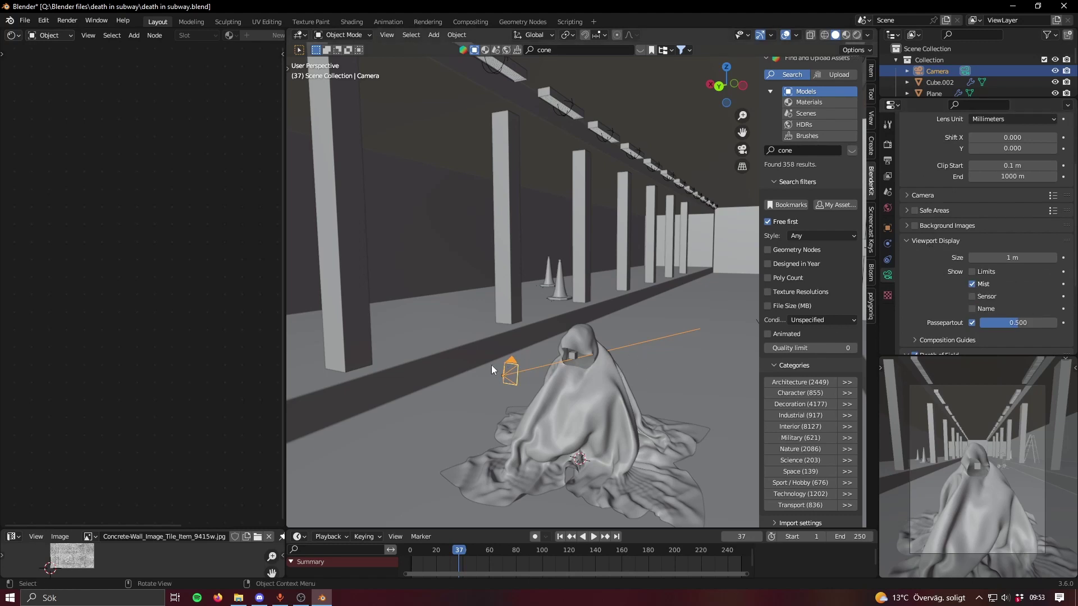
click(972, 284)
click(972, 284)
middle_drag(701, 335, 504, 335)
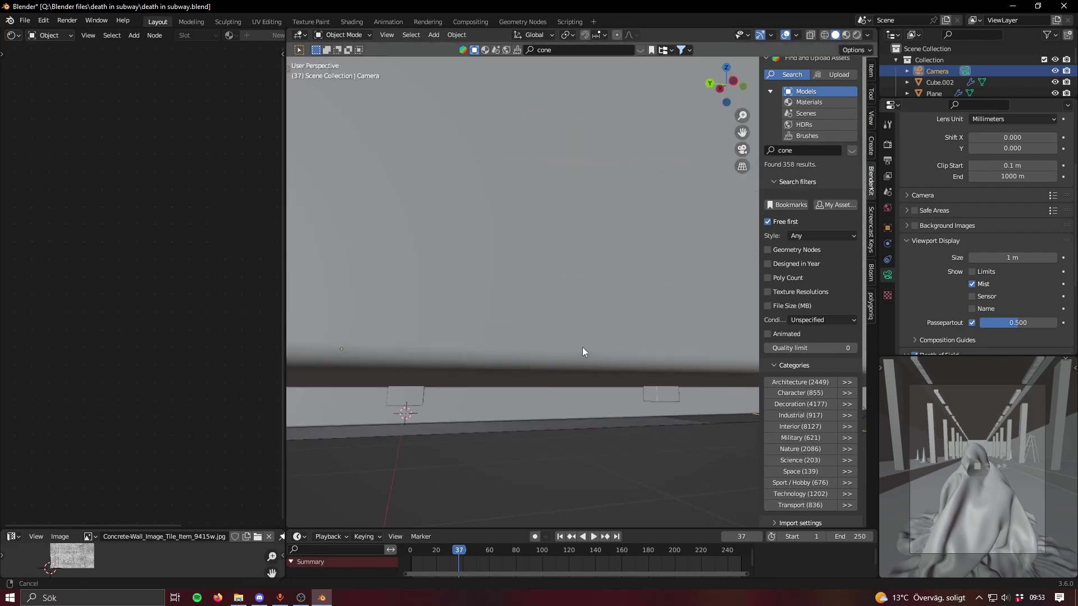
scroll(583, 347, down, 5)
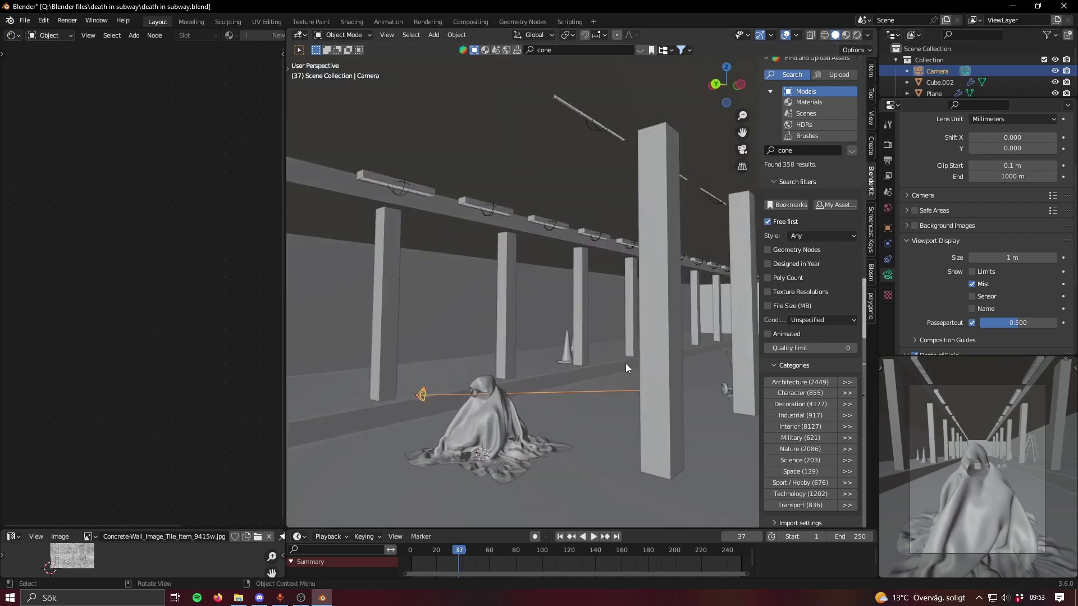
In the World Mist Pass, set Start to 0 m and Depth to 28 m.
click(887, 208)
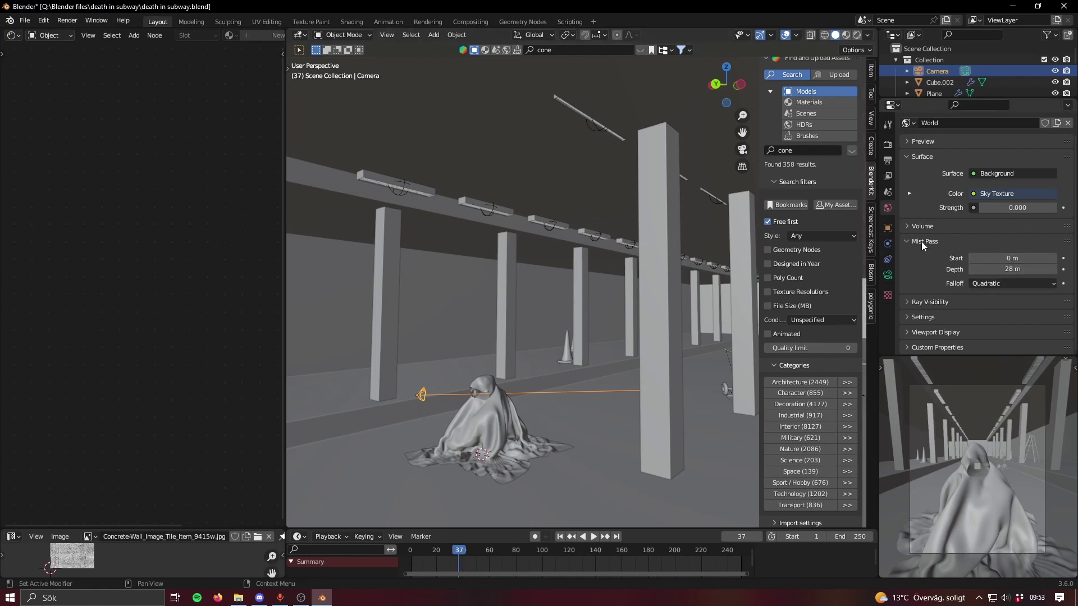
scroll(938, 259, up, 1)
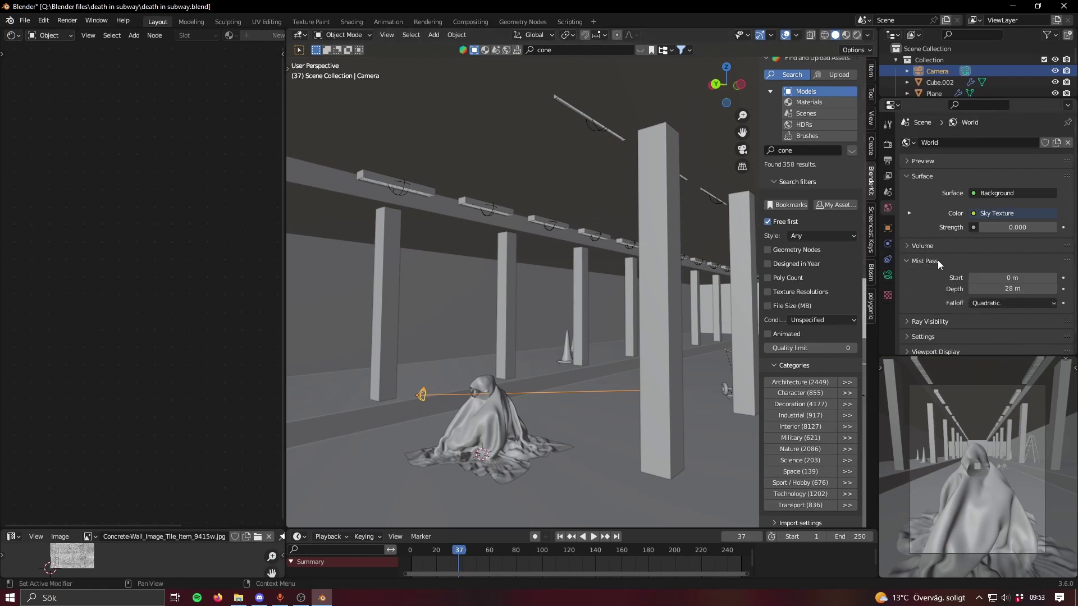
mouse_move(1010, 277)
mouse_down()
mouse_move(1044, 277)
mouse_move(999, 277)
mouse_move(1016, 289)
mouse_up()
scroll(666, 339, down, 10)
middle_drag(645, 337, 625, 275)
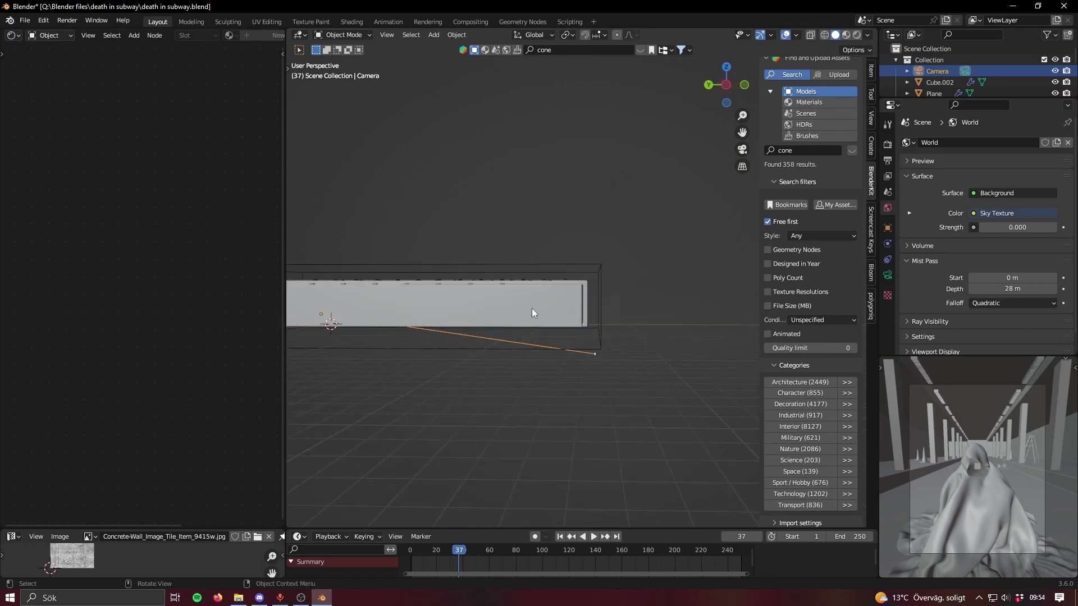
middle_drag(513, 387, 524, 317)
Reposition the Color Ramp node in the compositing tree and select it.
scroll(596, 309, up, 5)
middle_drag(596, 309, 620, 305)
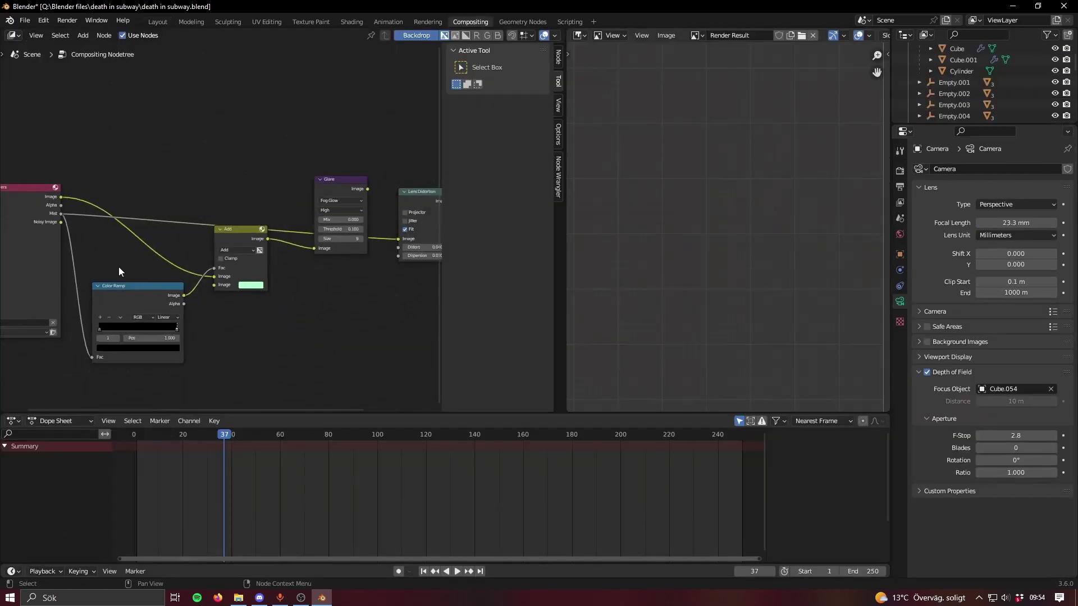
drag(119, 267, 274, 210)
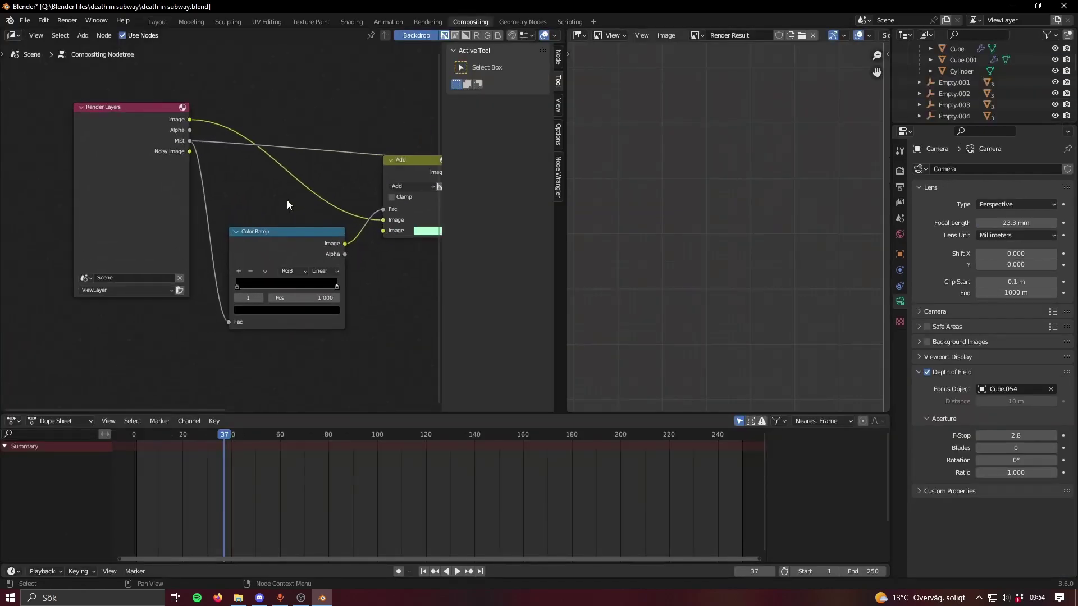
scroll(241, 191, up, 1)
scroll(339, 274, down, 2)
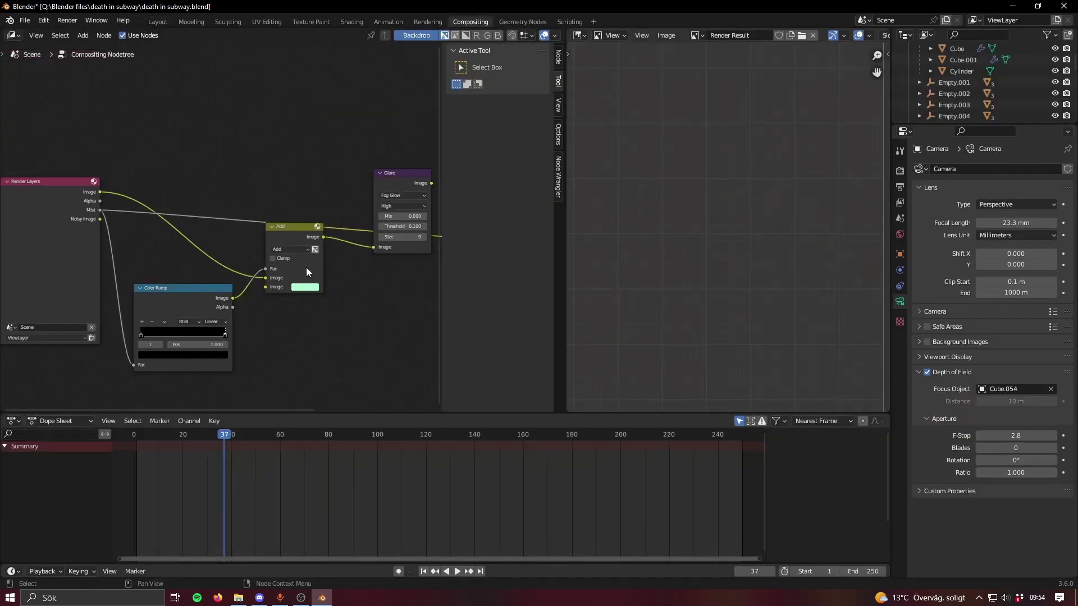
scroll(312, 307, up, 1)
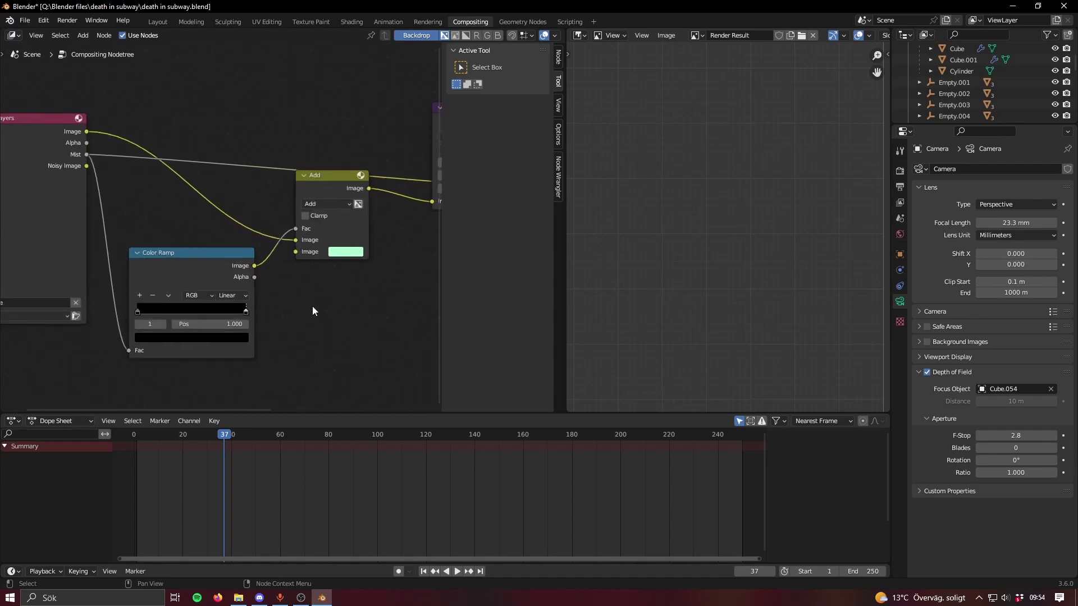
scroll(102, 278, up, 1)
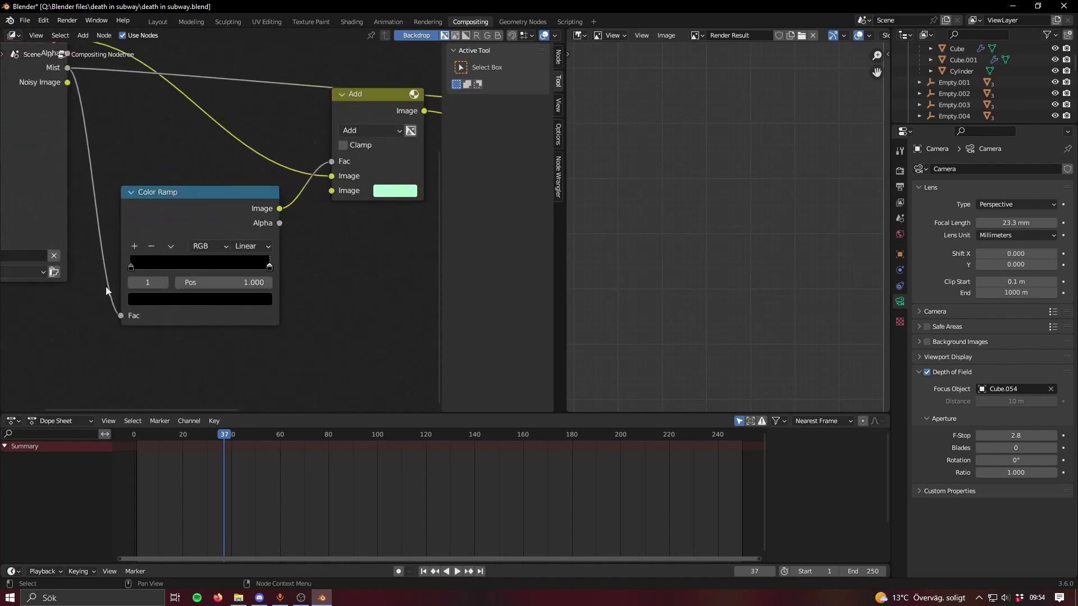
click(187, 194)
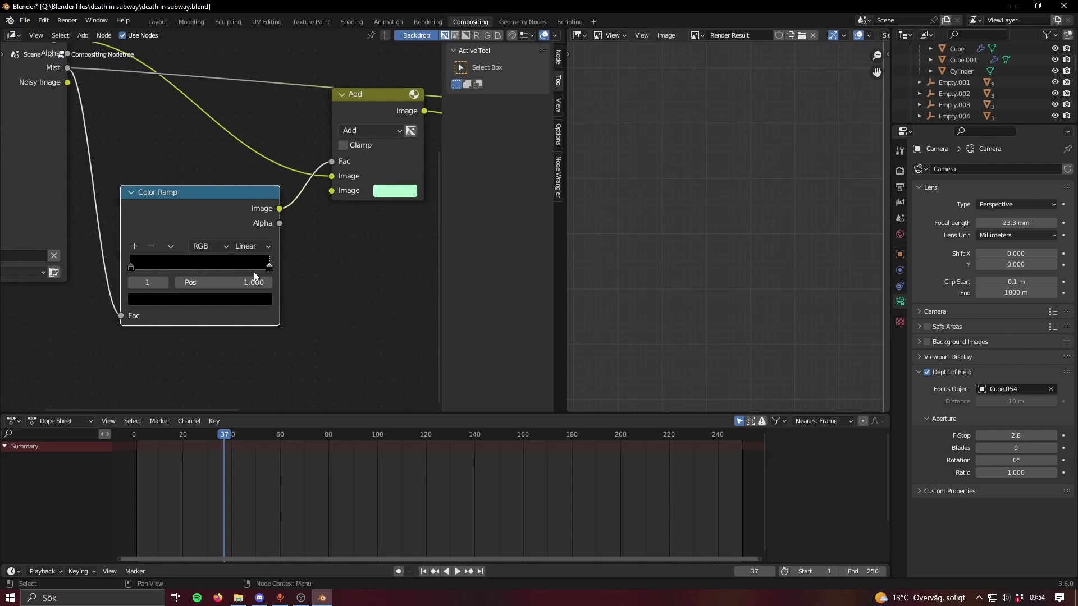
Link a Render Layers output into Lens Distortion's Image input, so Lens Distortion feeds only Composite.
middle_drag(123, 272, 51, 359)
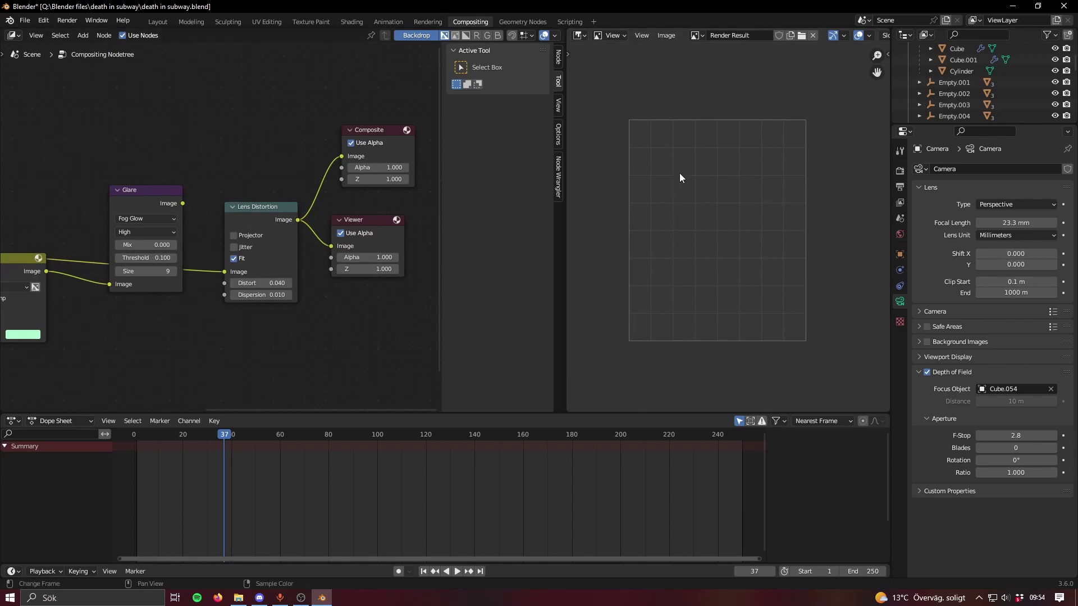
scroll(205, 352, up, 2)
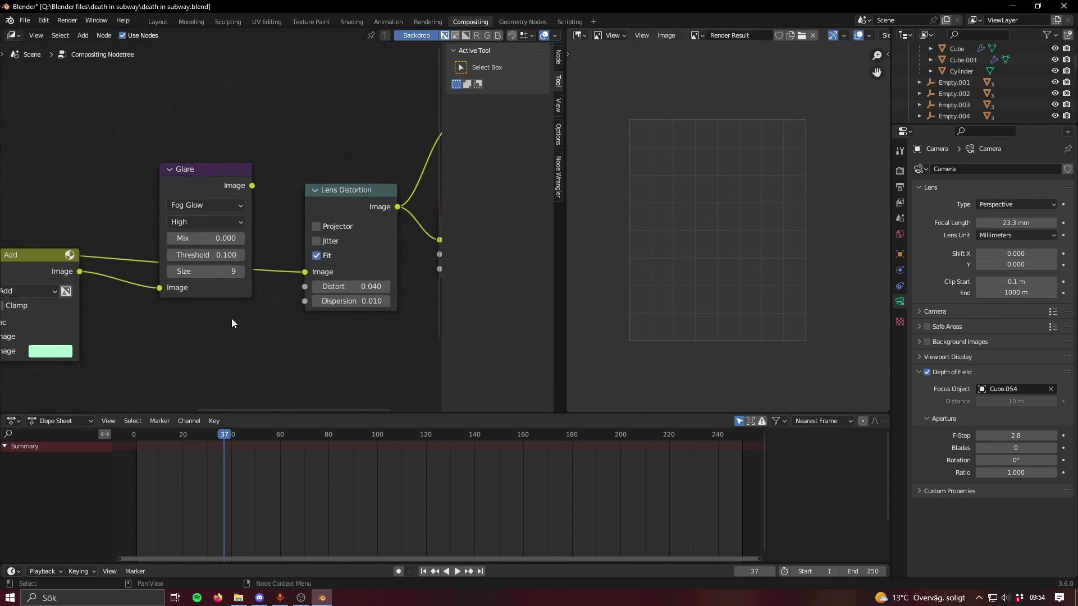
middle_drag(231, 322, 178, 332)
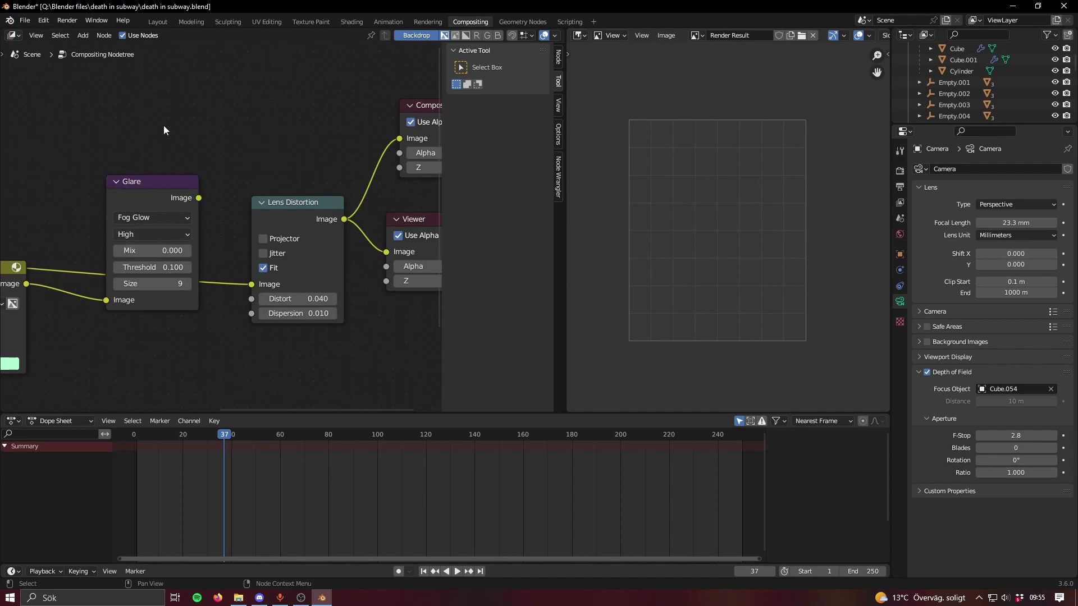
scroll(369, 330, up, 3)
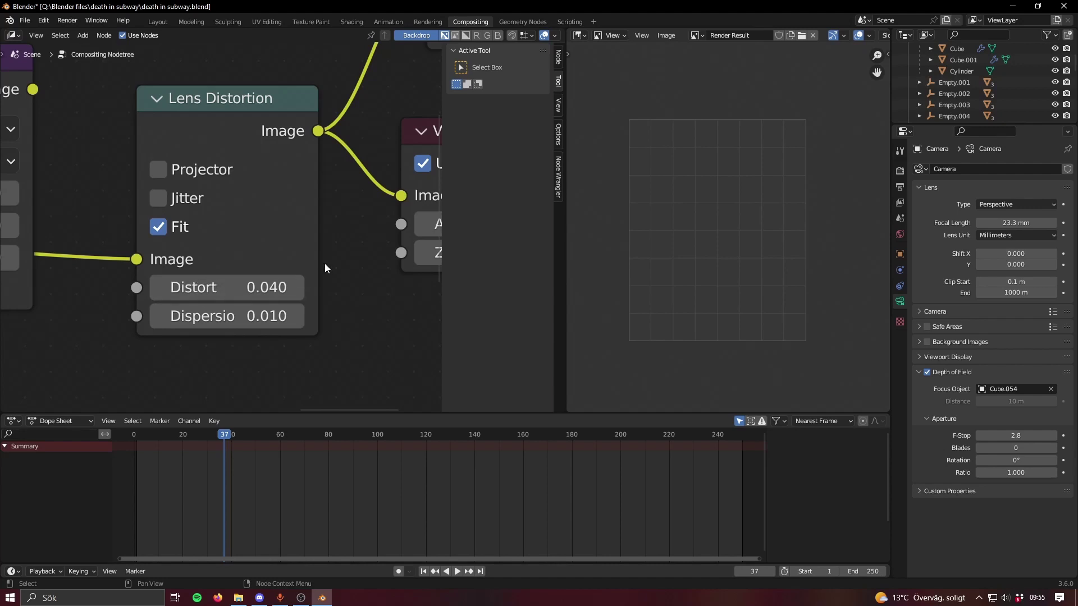
scroll(318, 264, down, 6)
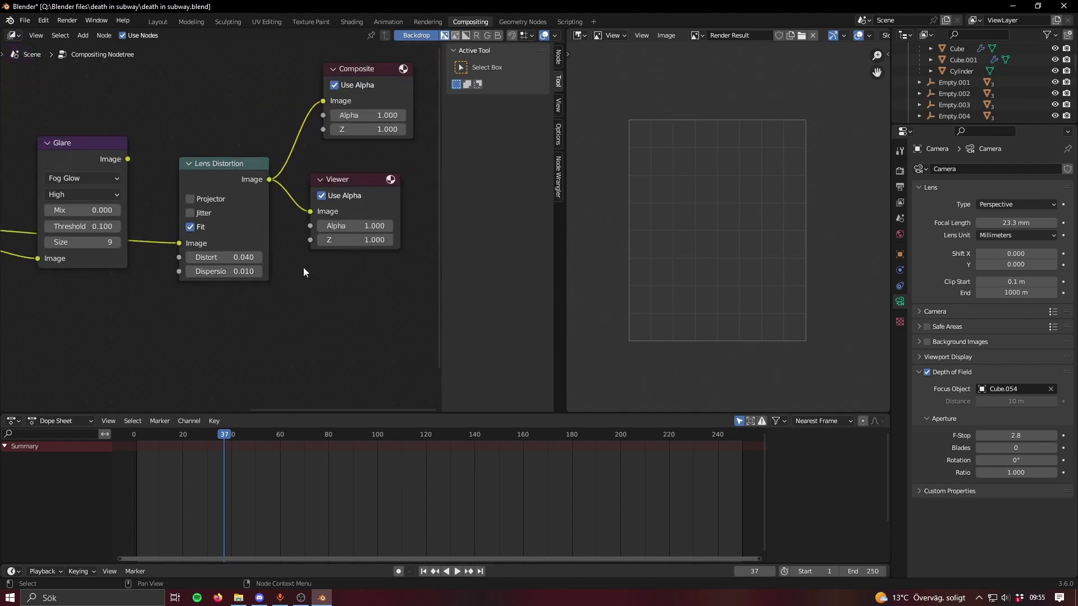
scroll(248, 291, up, 4)
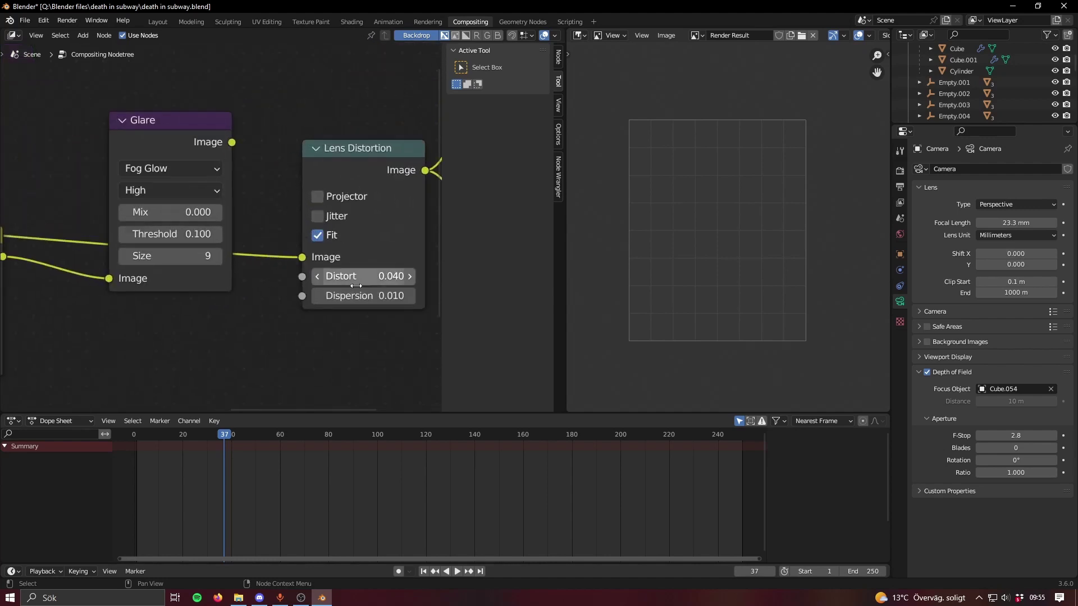
scroll(180, 313, down, 5)
scroll(218, 310, up, 4)
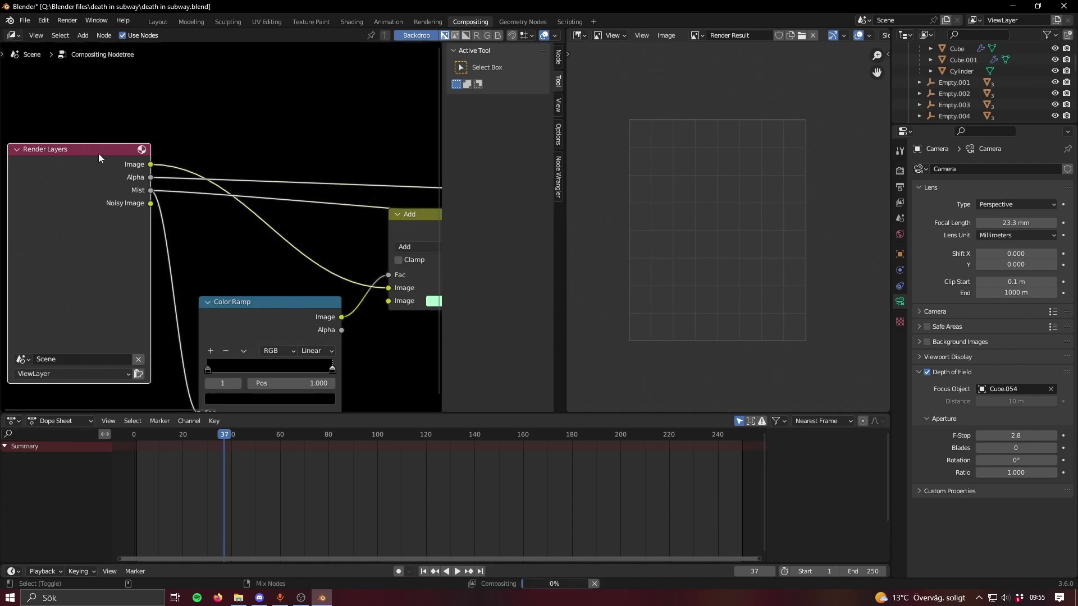
scroll(186, 205, down, 4)
drag(187, 205, 282, 276)
scroll(225, 199, up, 4)
middle_drag(297, 141, 133, 156)
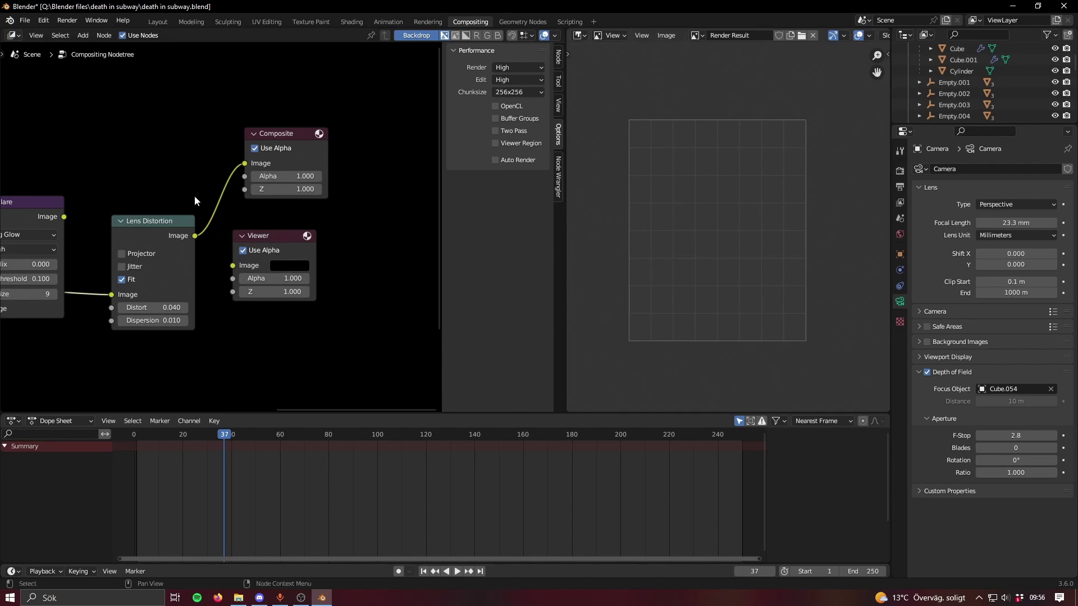
Select the Composite node and open the Image menu to save the result.
click(284, 138)
click(581, 36)
click(584, 36)
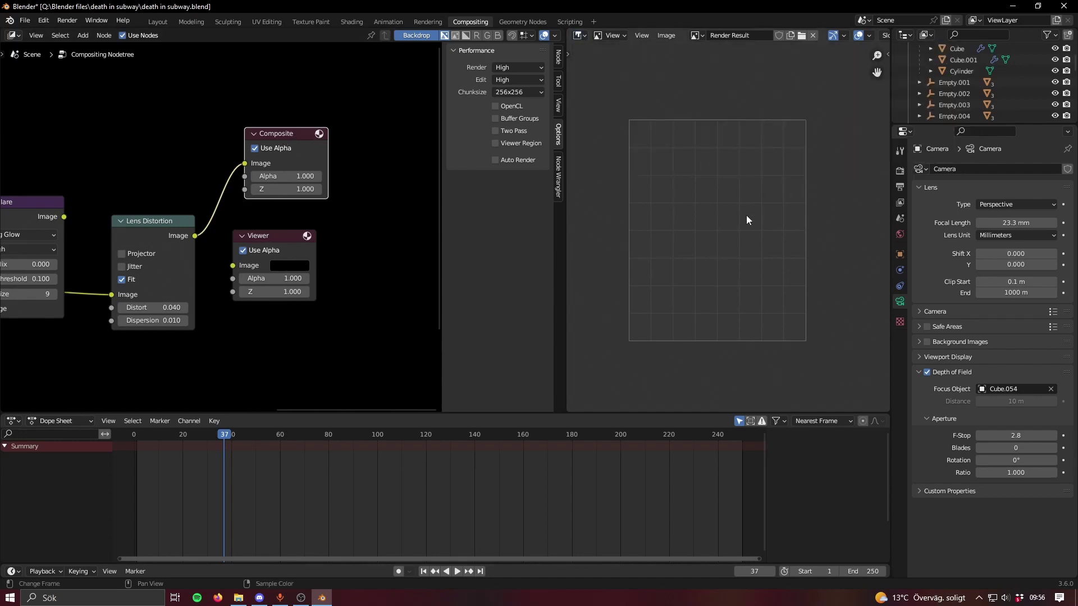
click(662, 36)
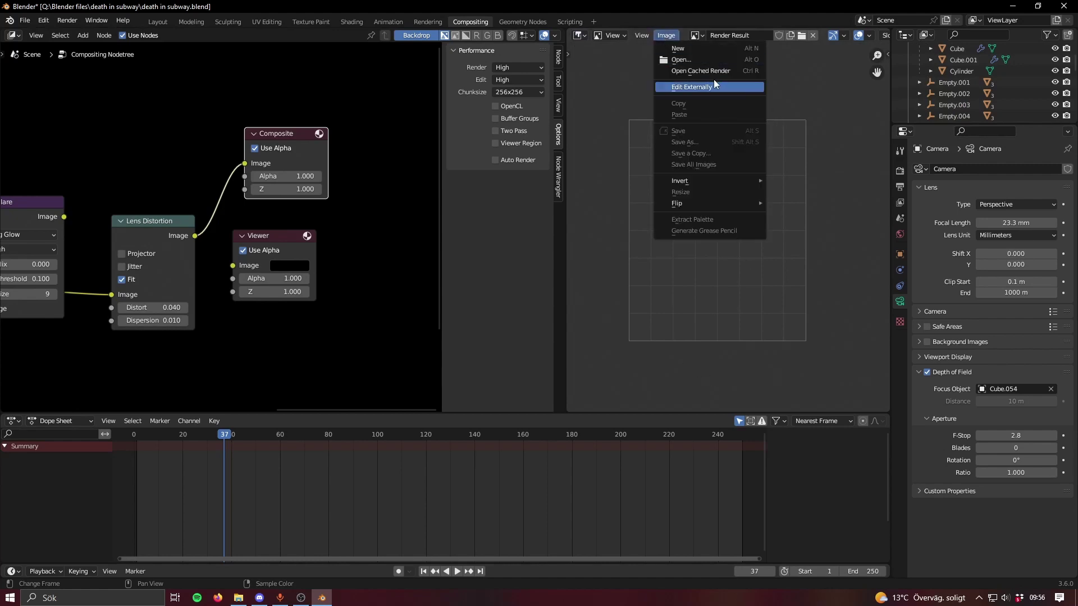
View render 2 mist.png from the death in subway folder, zooming in, then close the viewer.
click(239, 598)
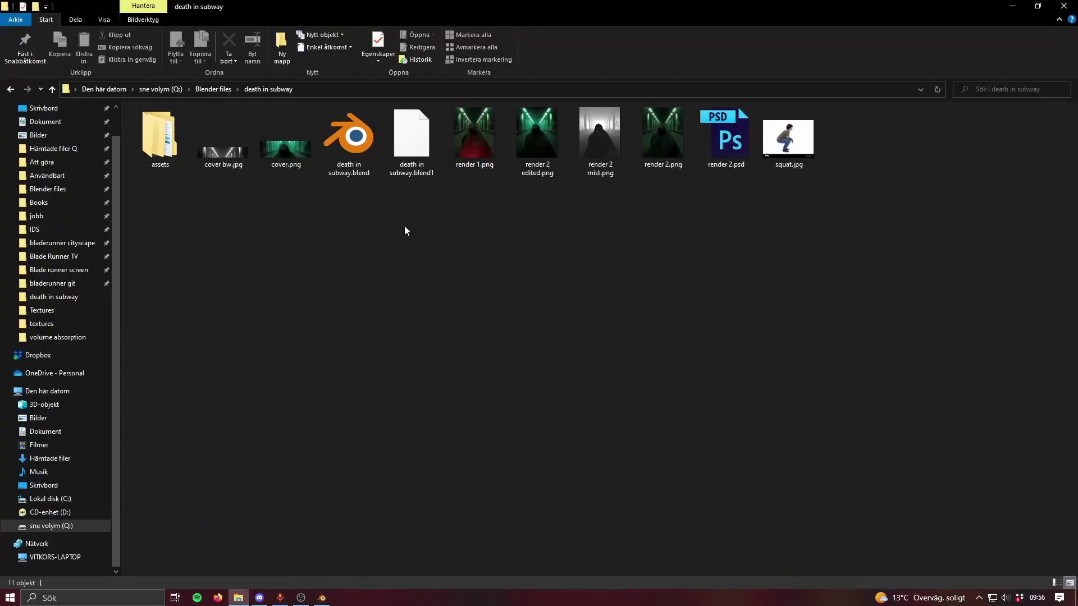
double_click(605, 139)
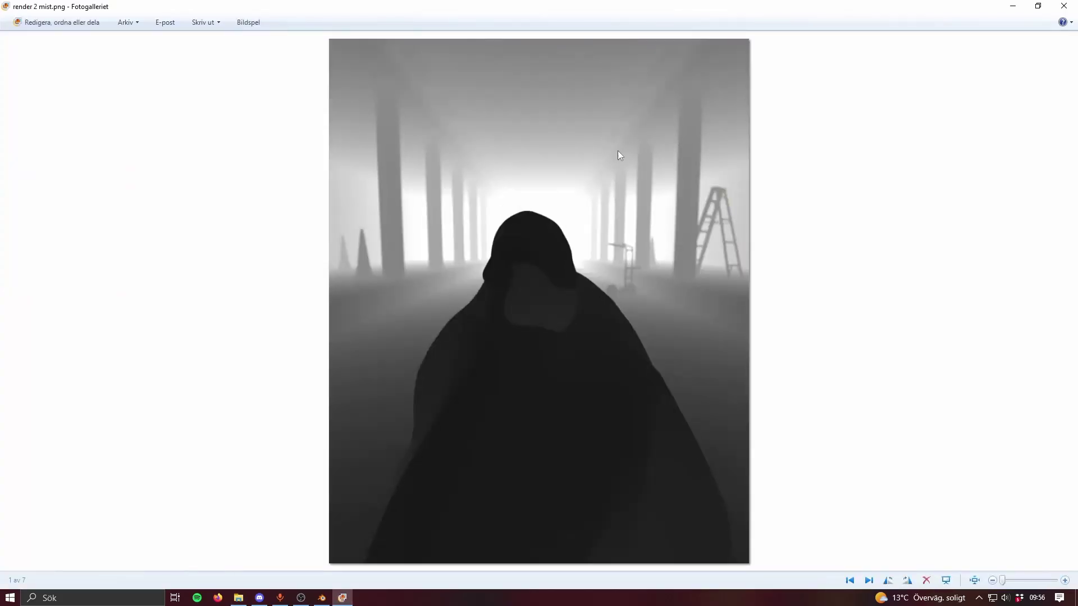
scroll(550, 284, up, 3)
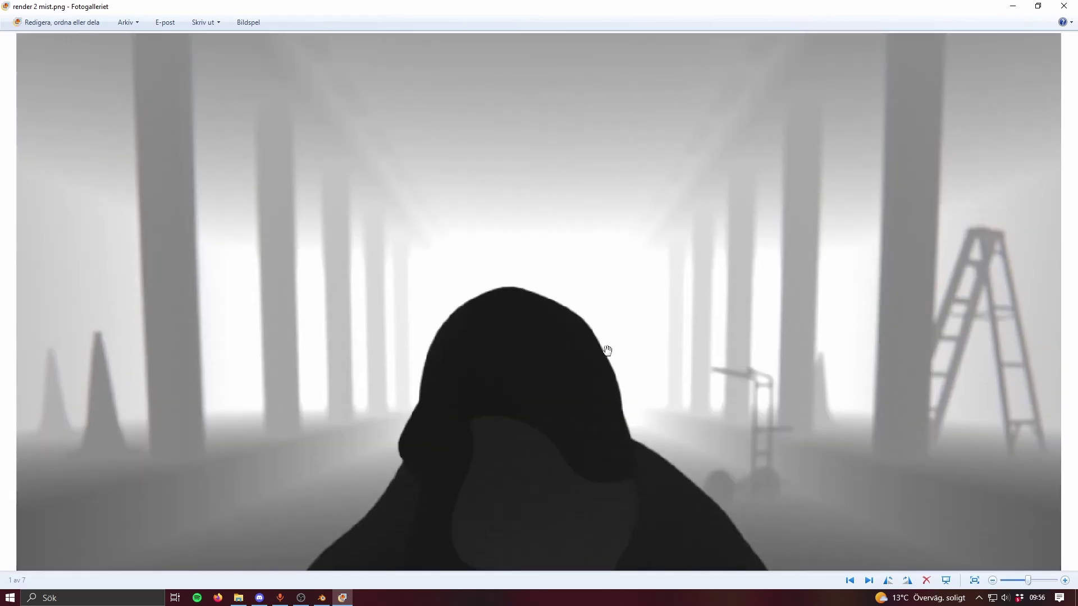
scroll(721, 320, down, 5)
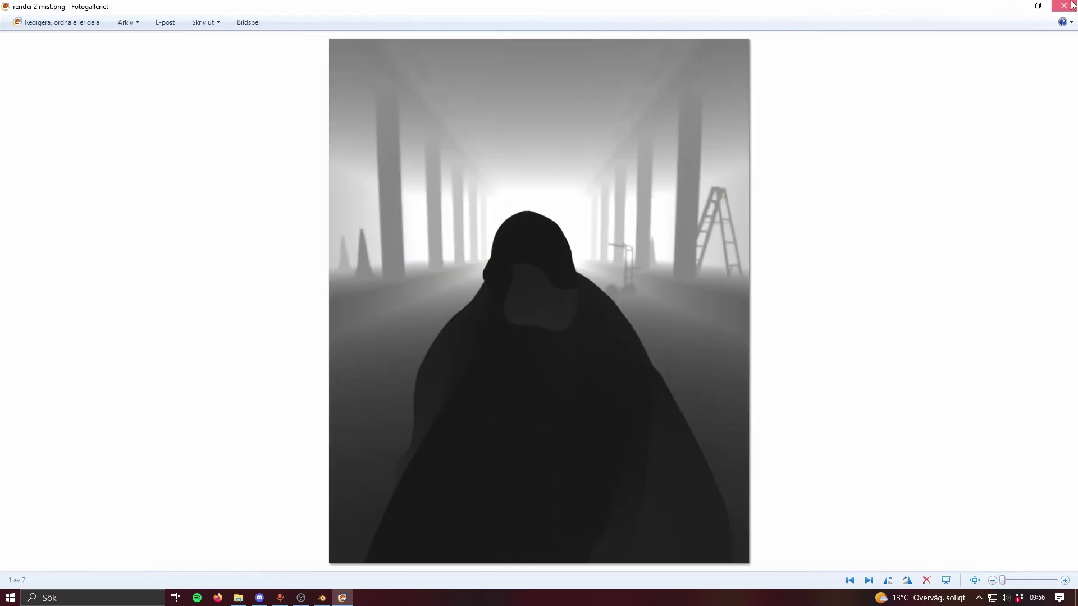
click(1069, 6)
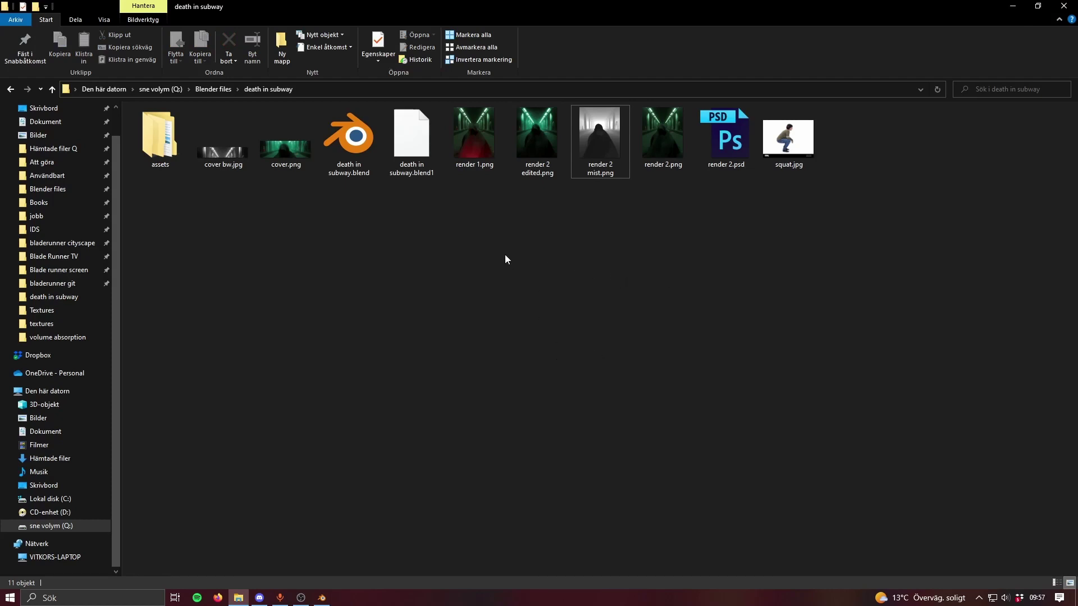
Back in Photoshop, select the 'render 2 mist' layer and switch on its visibility.
click(1013, 6)
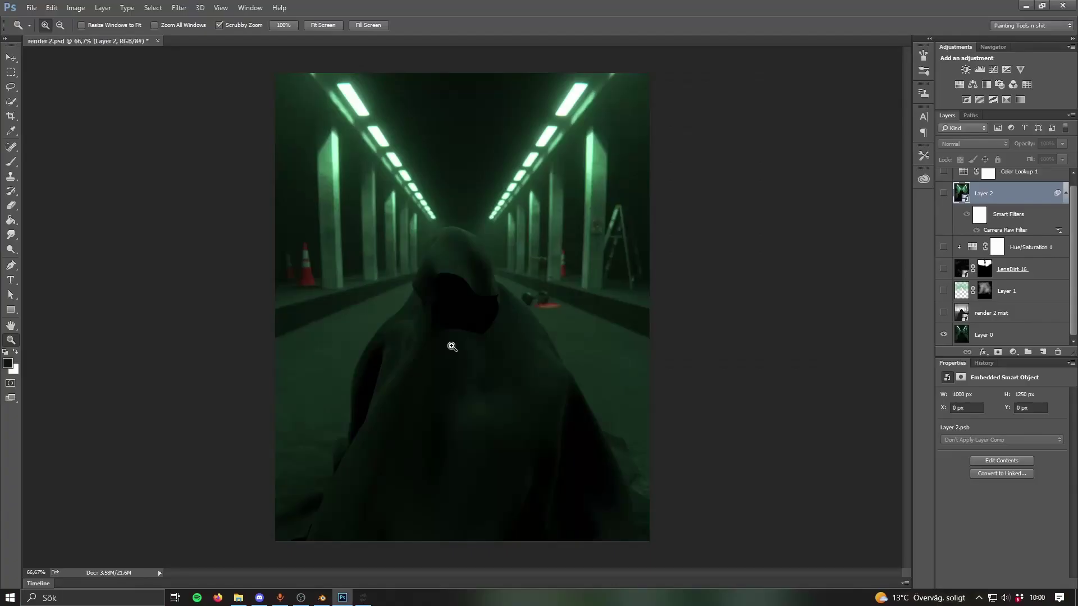
alt+scroll(428, 335, down, 2)
alt+scroll(453, 298, up, 2)
alt+scroll(519, 283, up, 5)
alt+scroll(453, 329, up, 4)
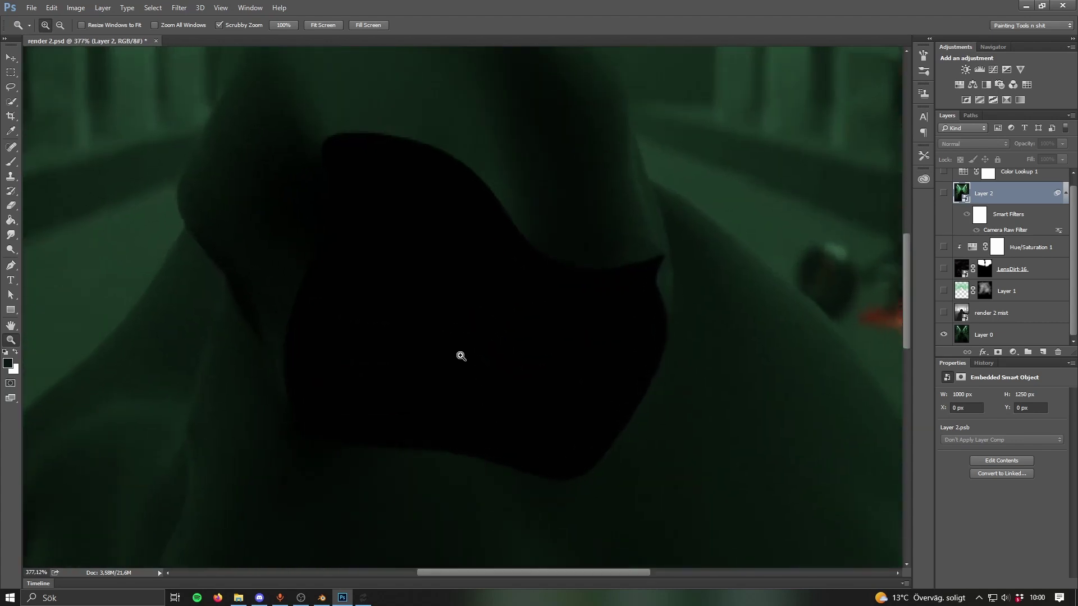
alt+scroll(455, 319, down, 8)
alt+scroll(455, 319, up, 1)
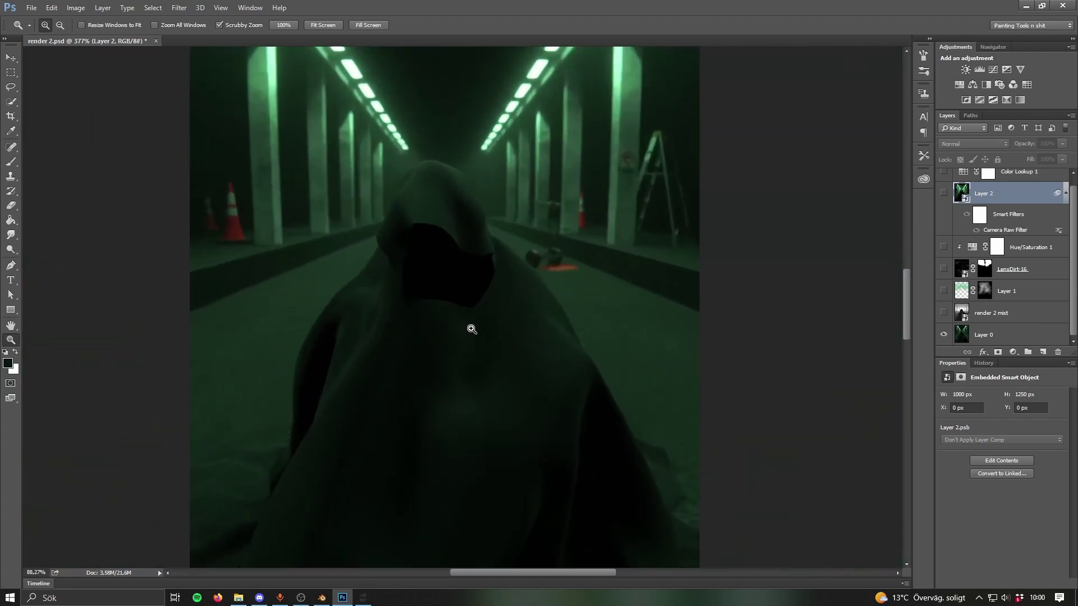
alt+scroll(472, 327, down, 2)
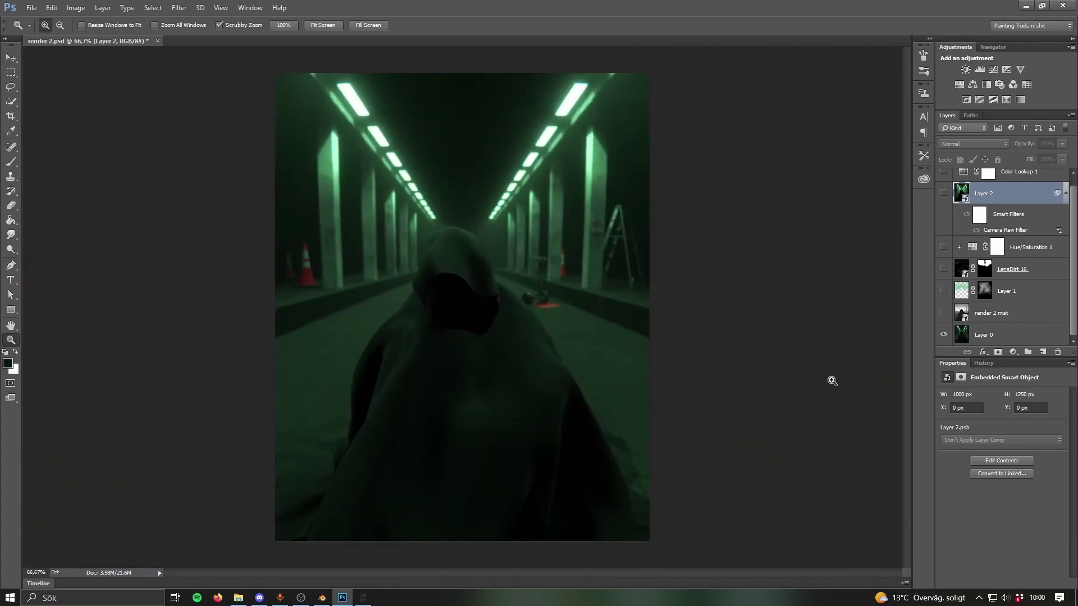
click(998, 315)
click(943, 313)
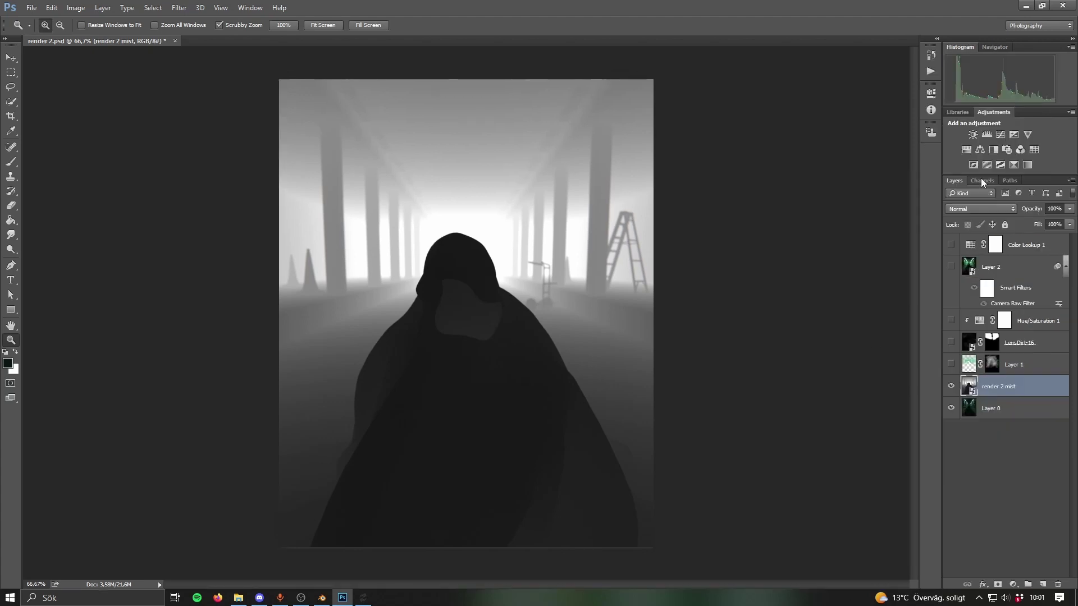
Load the Red channel as a selection, create Layer 3, and add a mask from that selection.
click(982, 181)
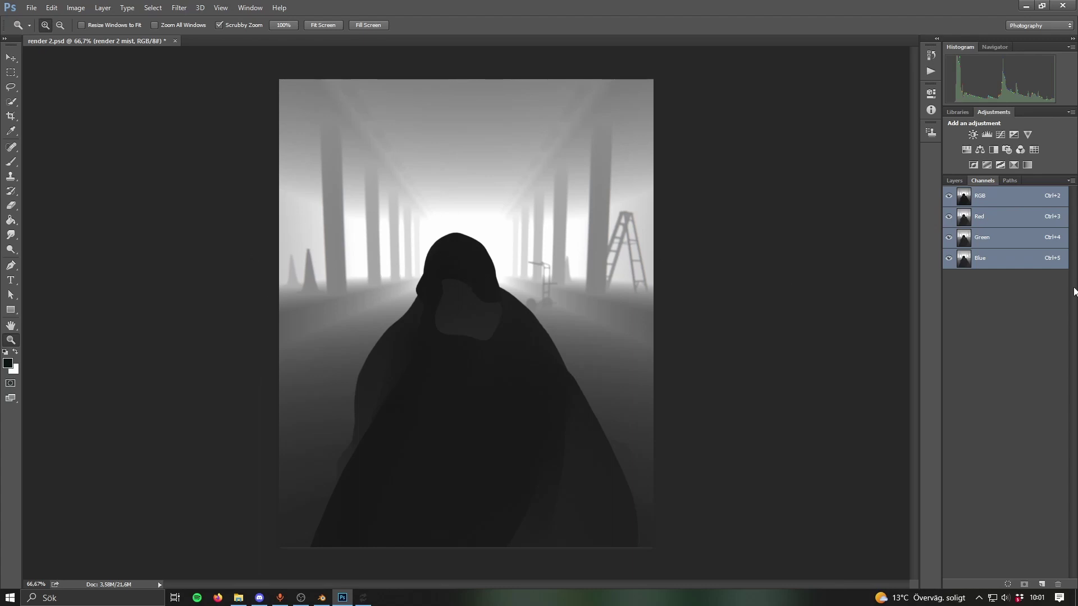
ctrl+click(986, 218)
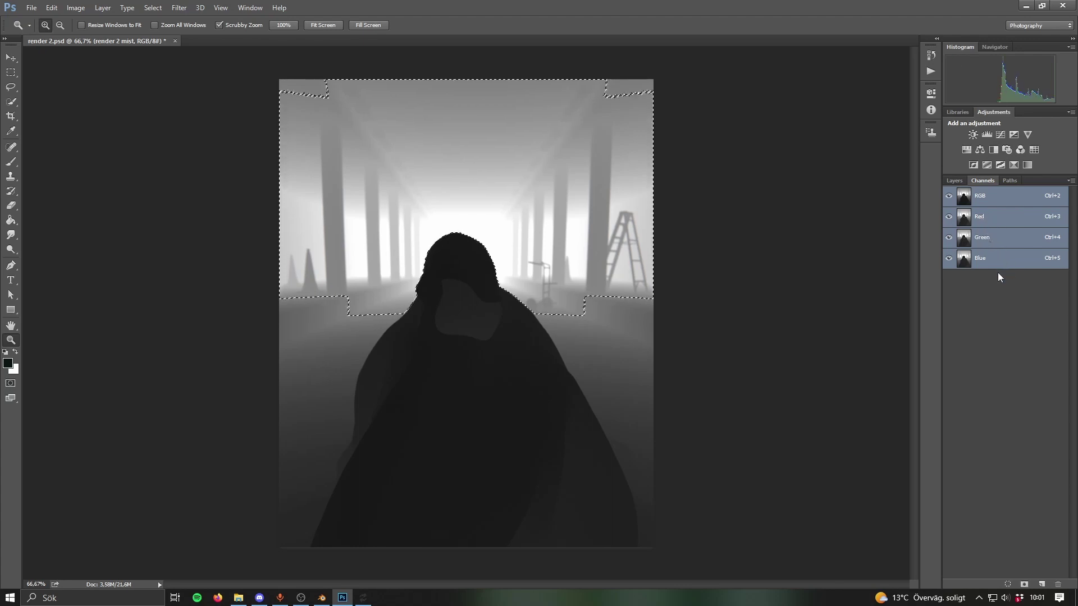
key(ctrl+j)
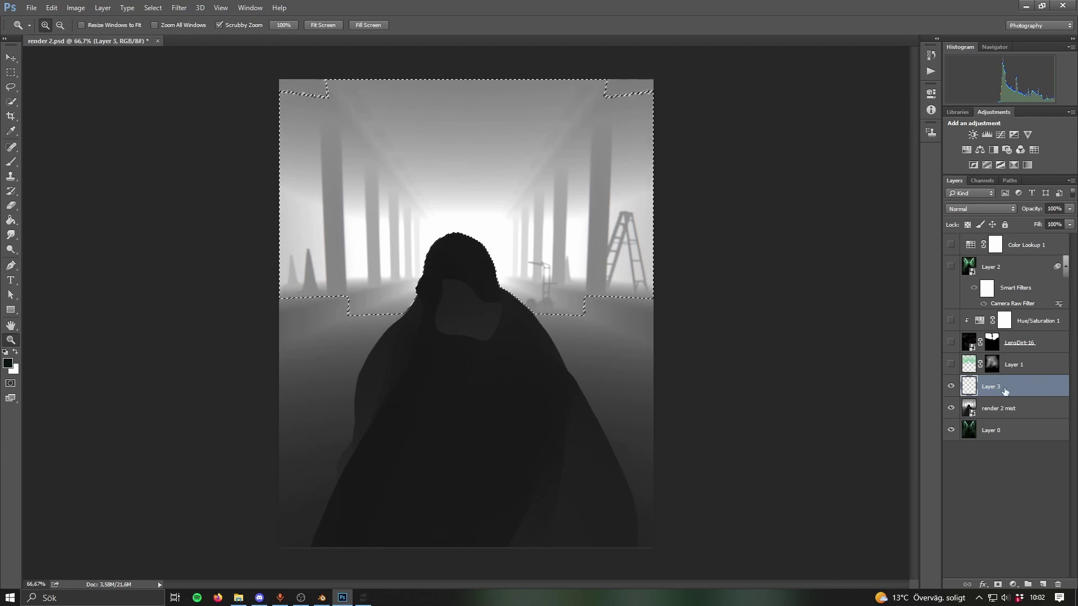
click(998, 585)
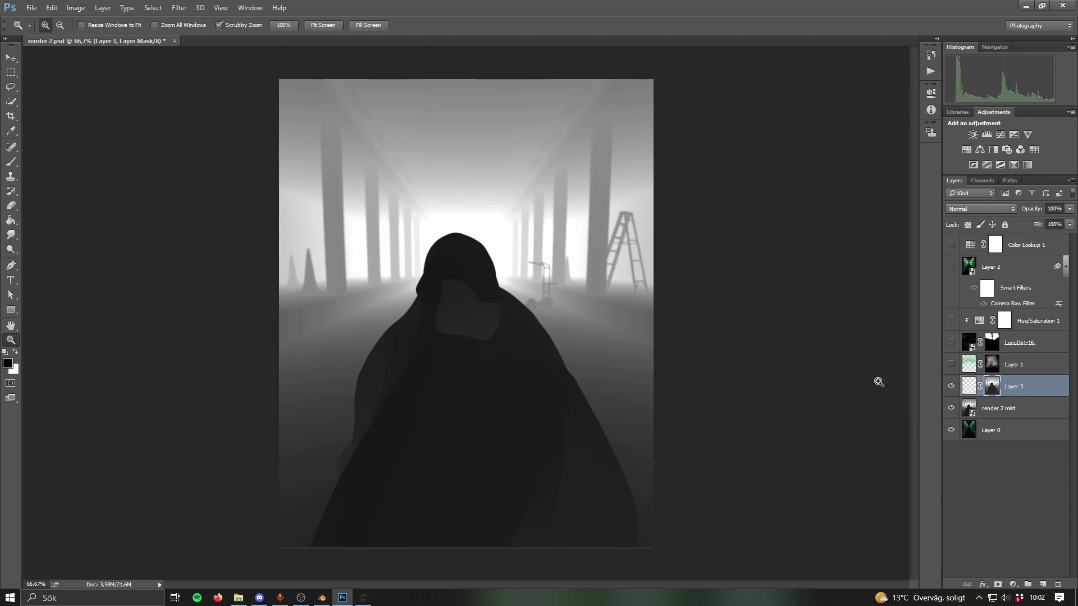
Target Layer 3's pixels and sample the light green of a ceiling lamp with the Eyedropper.
click(969, 386)
drag(951, 408, 955, 387)
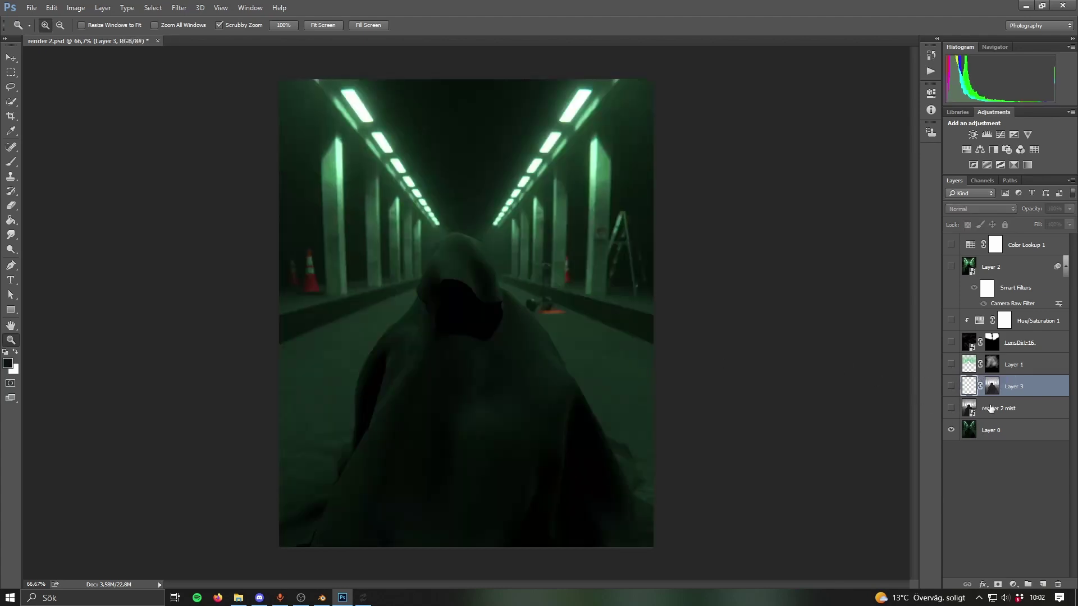
click(951, 386)
key(i)
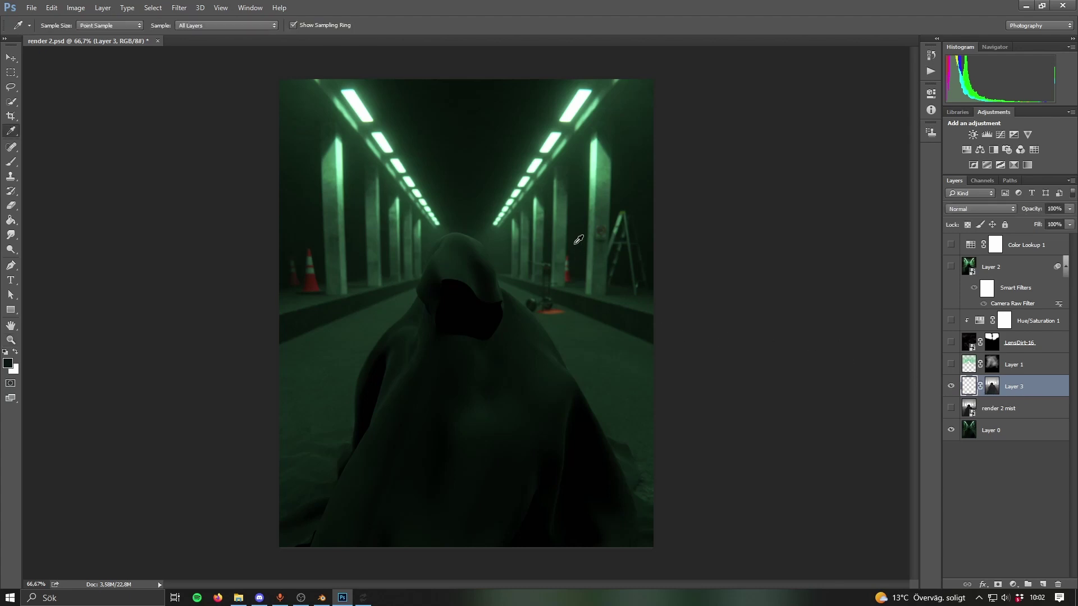
click(565, 141)
drag(565, 142, 566, 143)
Paint Bucket fill Layer 3 with the sampled green and apply its layer mask permanently.
key(g)
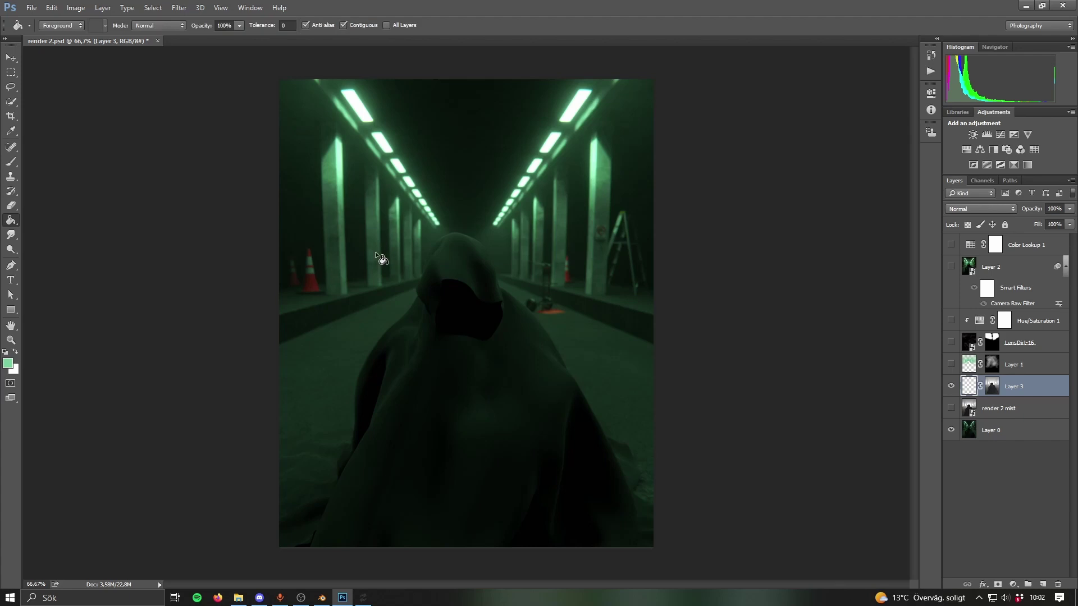
click(405, 190)
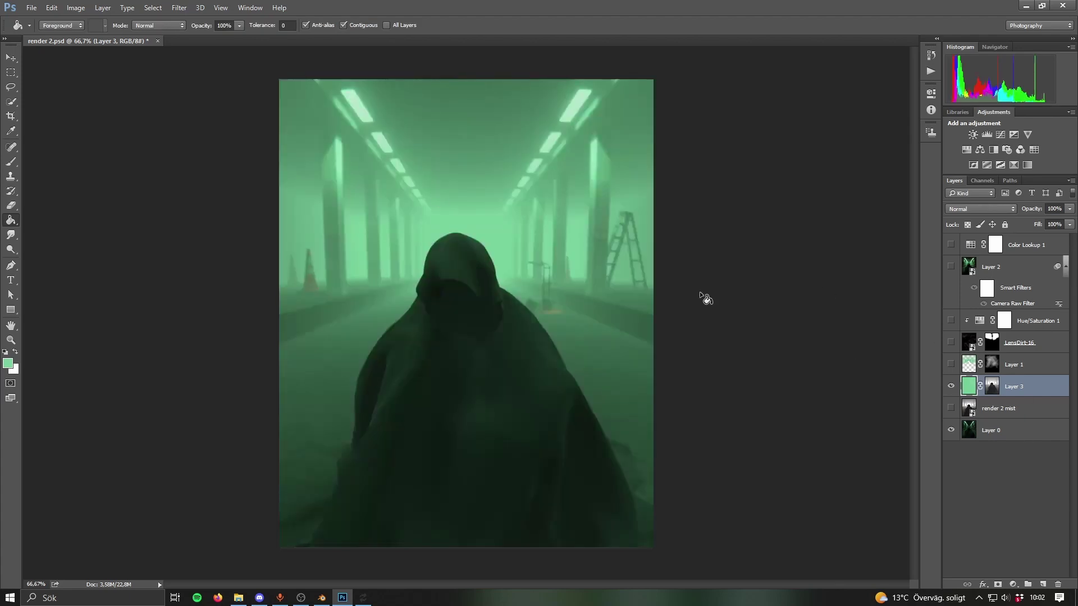
right_click(992, 387)
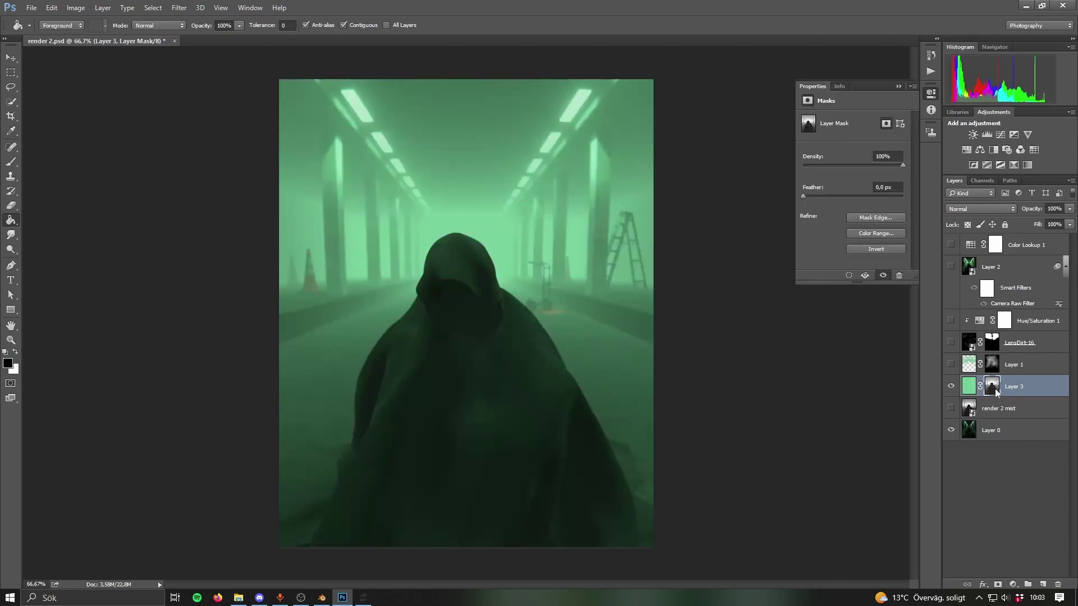
click(970, 427)
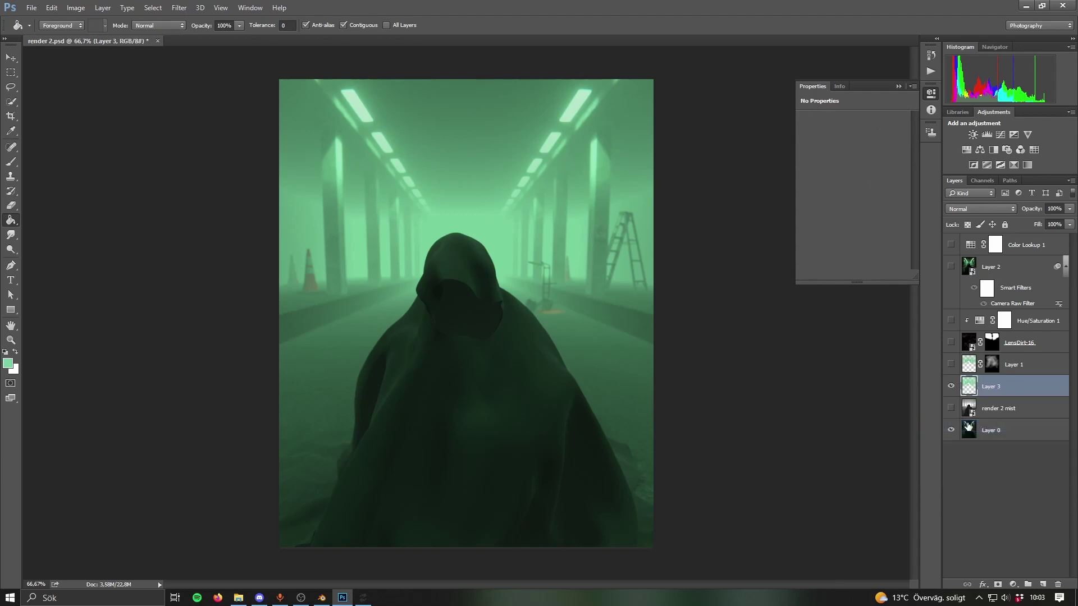
Hide Layer 1 and give Layer 3 a new mask filled black to hide the fog.
click(951, 365)
click(998, 584)
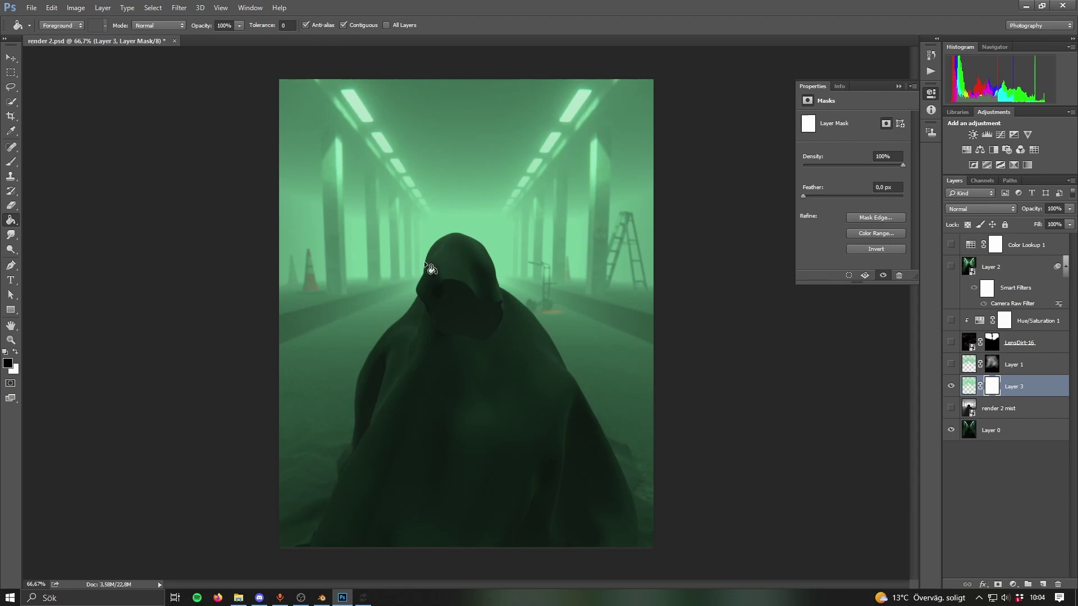
click(397, 219)
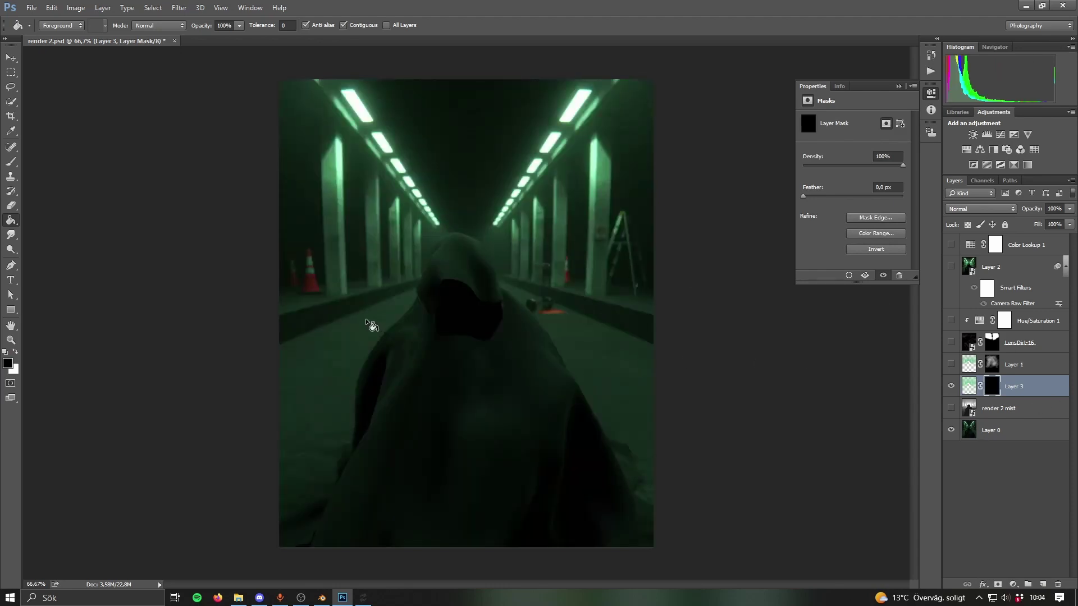
Paint white with a soft 180 px brush to bring fog back around the hood and tunnel centre.
click(11, 162)
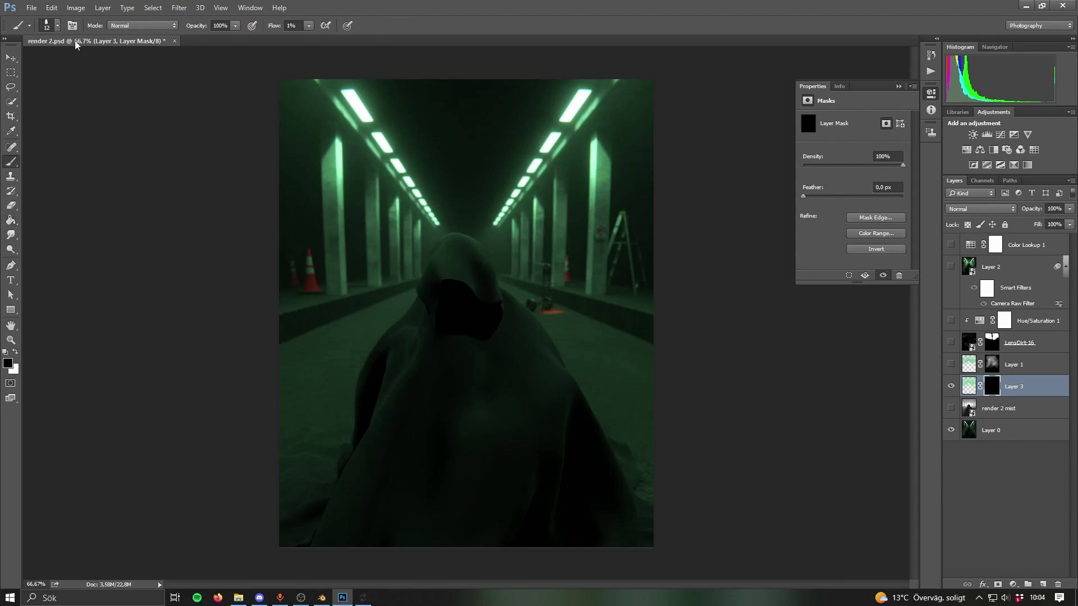
click(58, 25)
scroll(151, 194, down, 2)
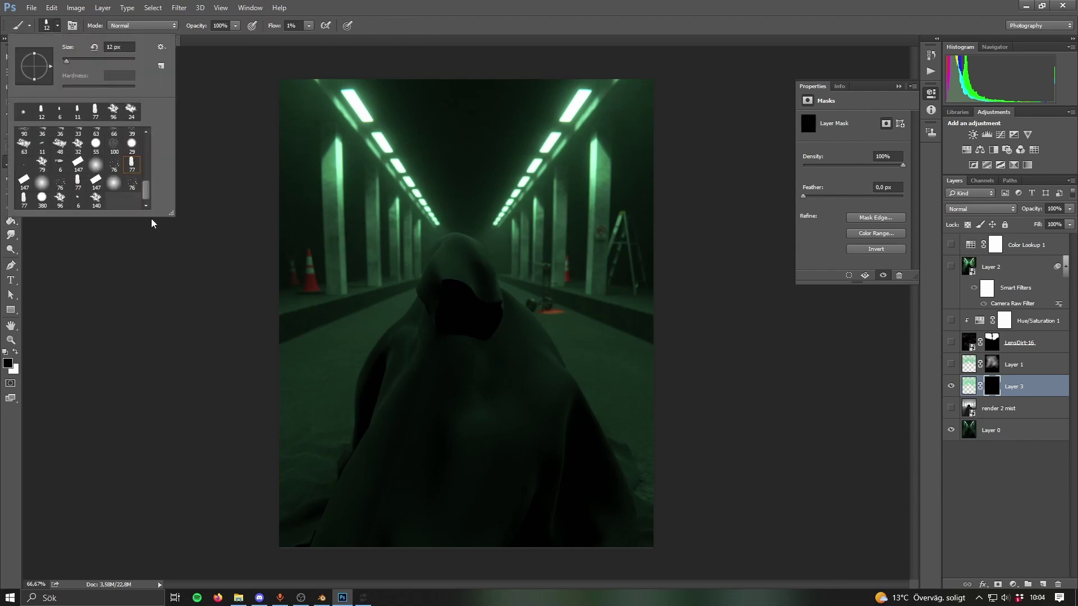
click(60, 200)
alt+right_drag(373, 295, 389, 290)
key(x)
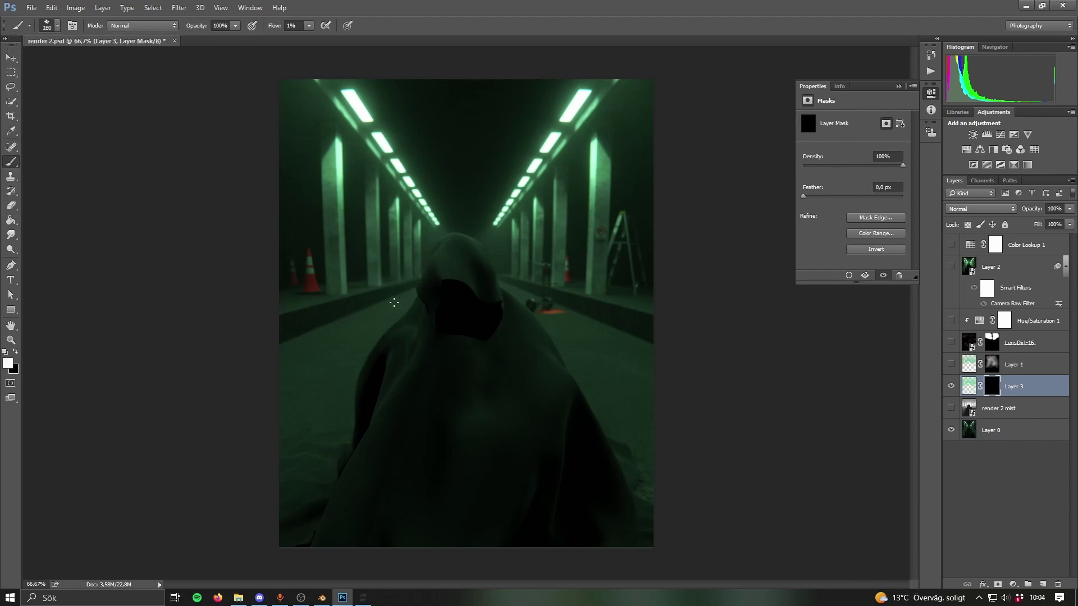
mouse_move(389, 298)
mouse_down()
mouse_move(417, 297)
mouse_move(456, 256)
mouse_move(457, 208)
mouse_move(485, 196)
mouse_move(463, 186)
mouse_move(496, 212)
mouse_move(555, 216)
mouse_move(559, 250)
mouse_move(647, 292)
mouse_move(483, 174)
mouse_move(485, 220)
mouse_move(453, 227)
mouse_move(428, 319)
mouse_up()
mouse_move(406, 379)
mouse_down()
mouse_move(408, 326)
mouse_move(368, 308)
mouse_move(370, 232)
mouse_move(495, 213)
mouse_move(591, 258)
mouse_move(583, 316)
mouse_move(509, 165)
mouse_move(408, 146)
mouse_move(359, 164)
mouse_move(320, 153)
mouse_move(365, 309)
mouse_up()
mouse_move(502, 282)
mouse_down()
mouse_move(449, 235)
mouse_move(524, 361)
mouse_up()
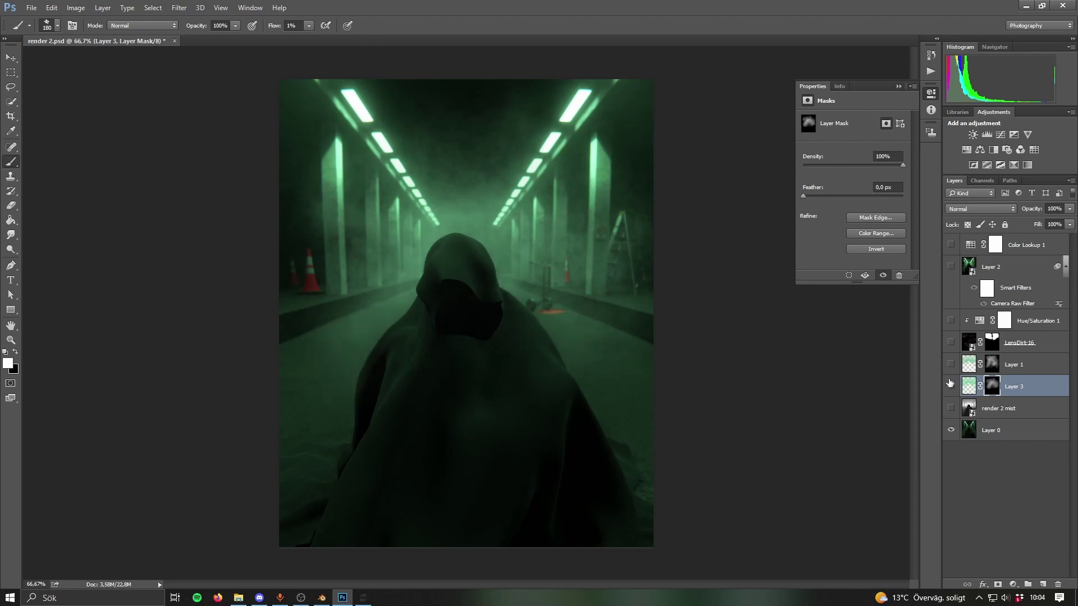
Show Layer 1 at 62% opacity and turn LensDirt-16 and Hue/Saturation 1 back on.
click(951, 364)
click(1040, 365)
click(1069, 209)
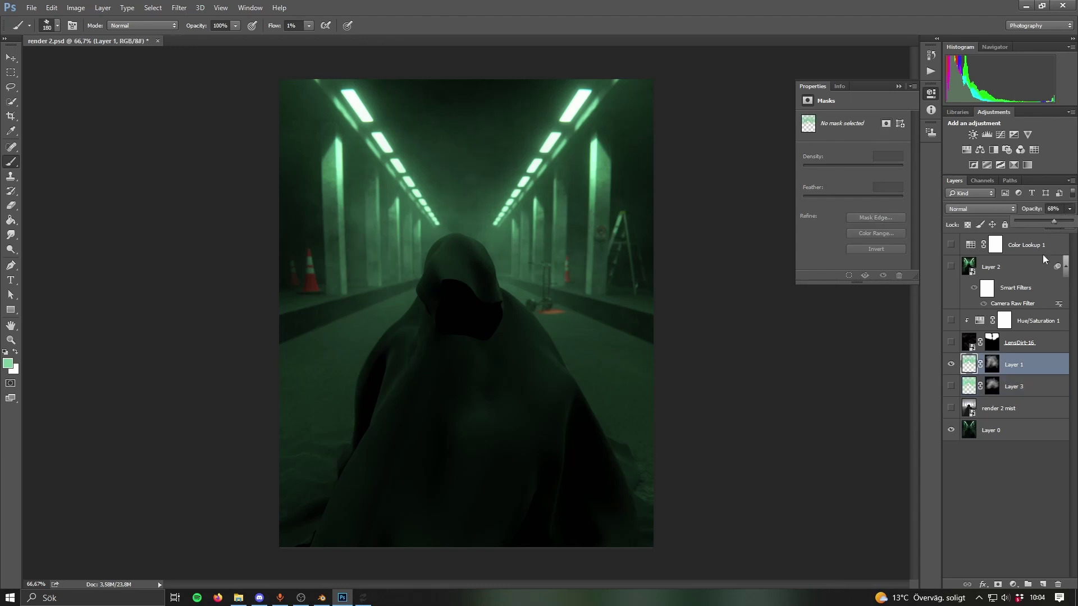
key(Escape)
click(951, 344)
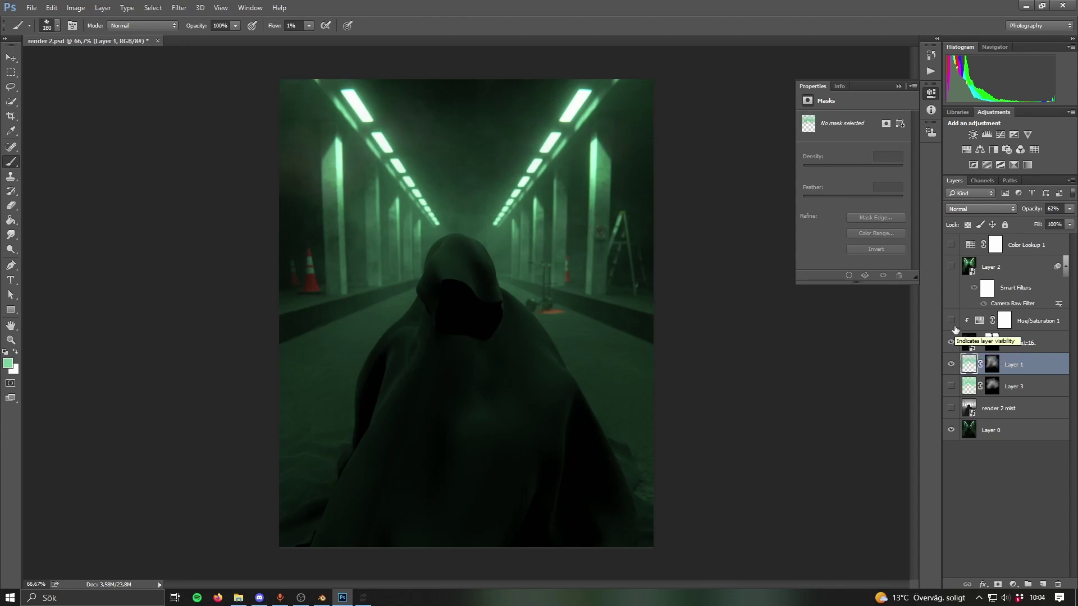
click(951, 321)
click(32, 8)
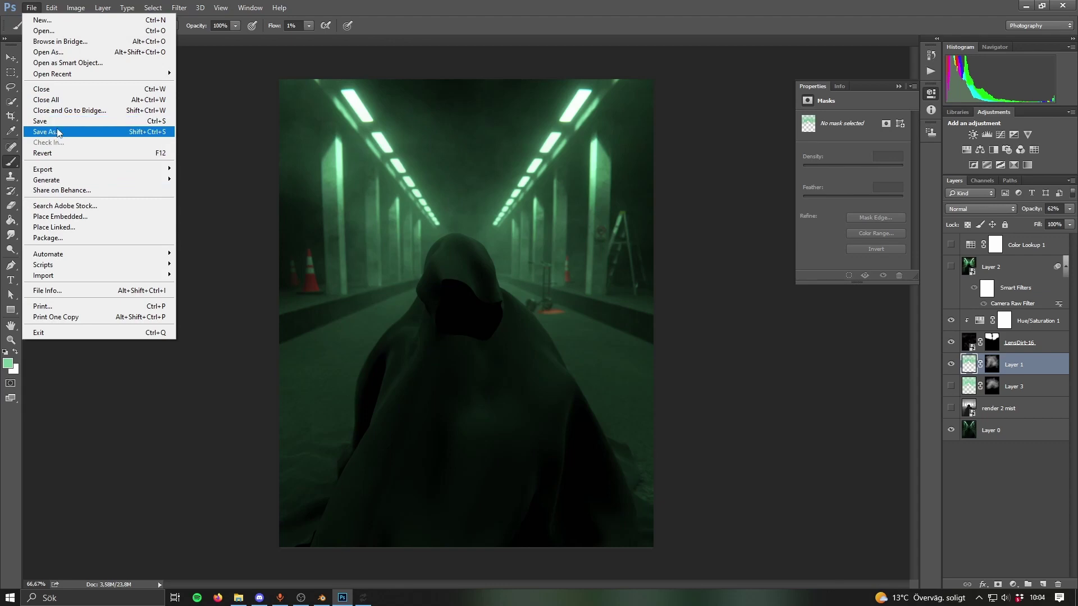
Start Place Embedded and browse to Användbart > Lens Dirt > ActionVFX Lens Dirt.
click(52, 218)
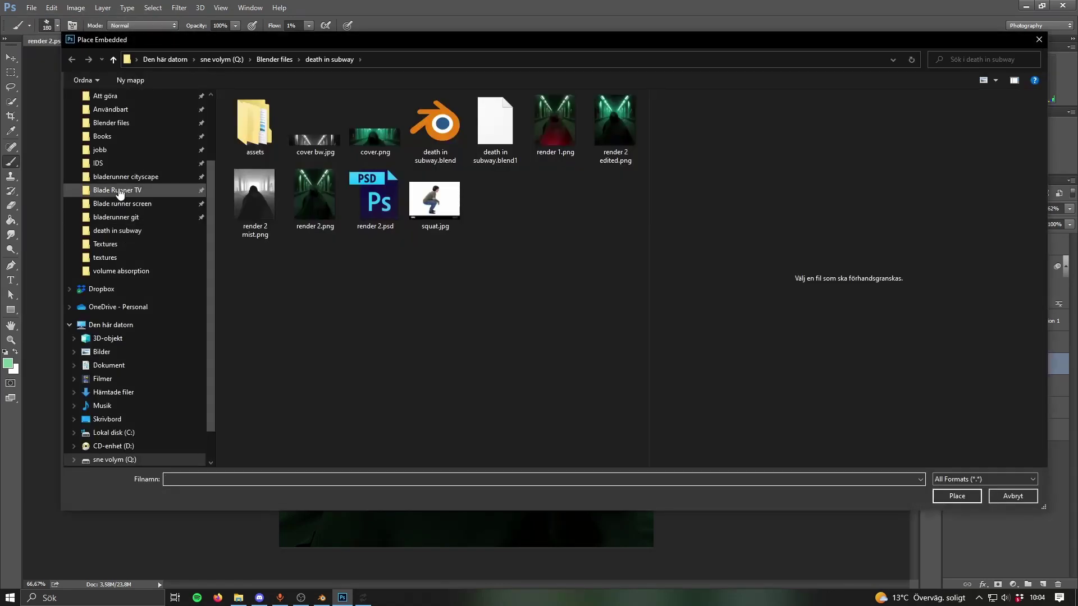
scroll(119, 190, up, 2)
click(112, 176)
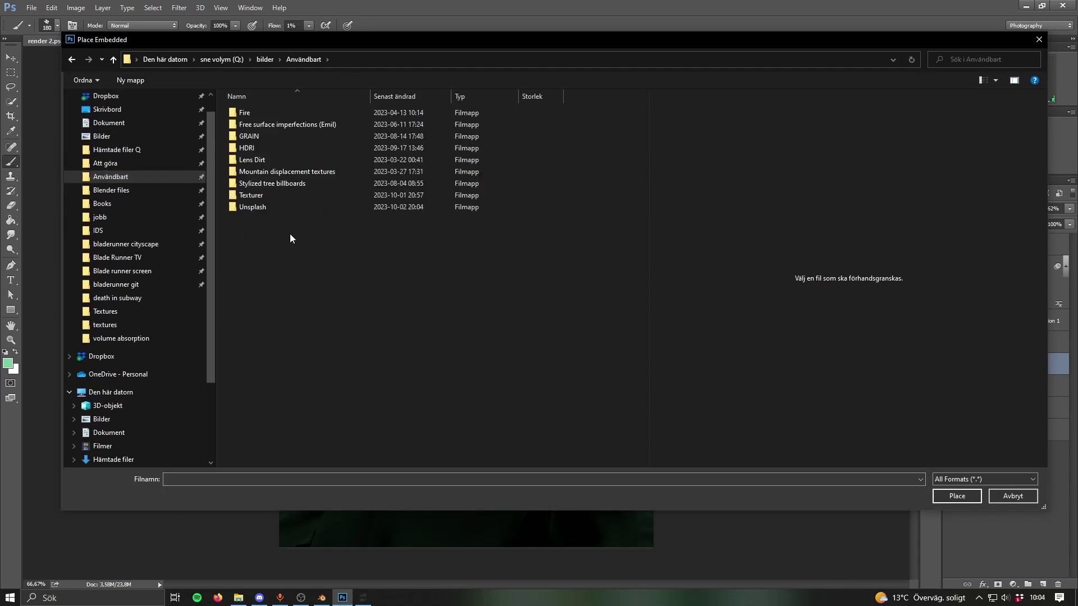
double_click(264, 160)
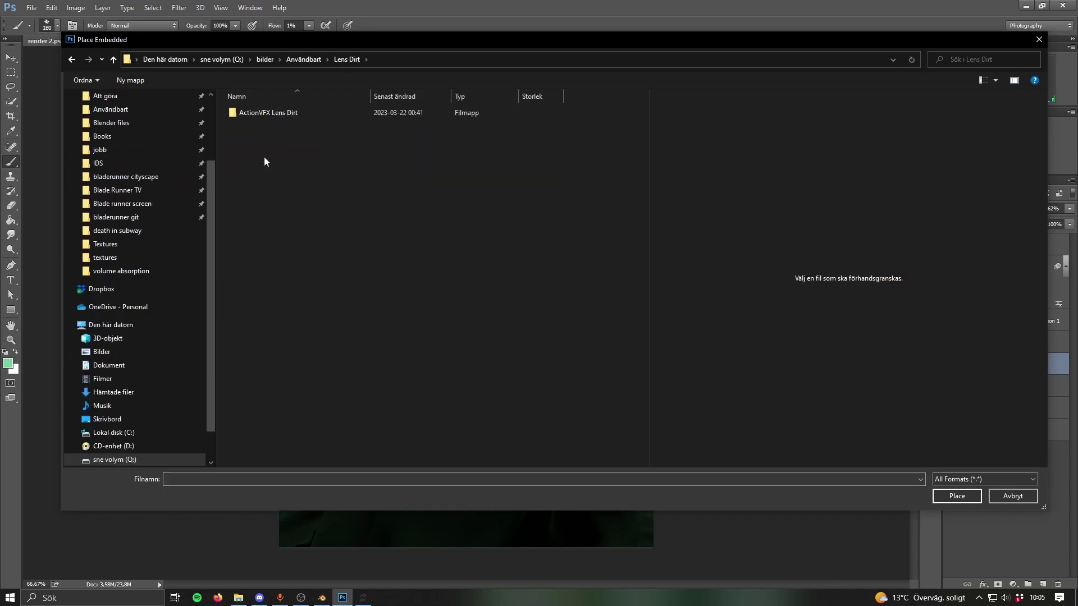
click(295, 113)
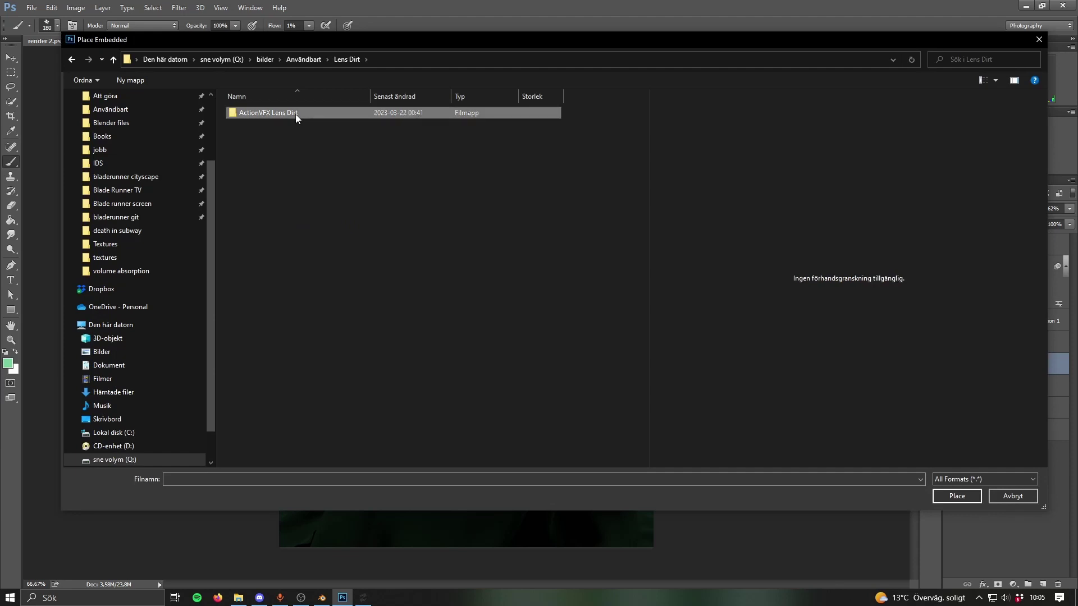
double_click(295, 113)
Preview LensDirt-30, LensDirt-18 and LensDirt-5, then place LensDirt-19.
scroll(430, 345, down, 1)
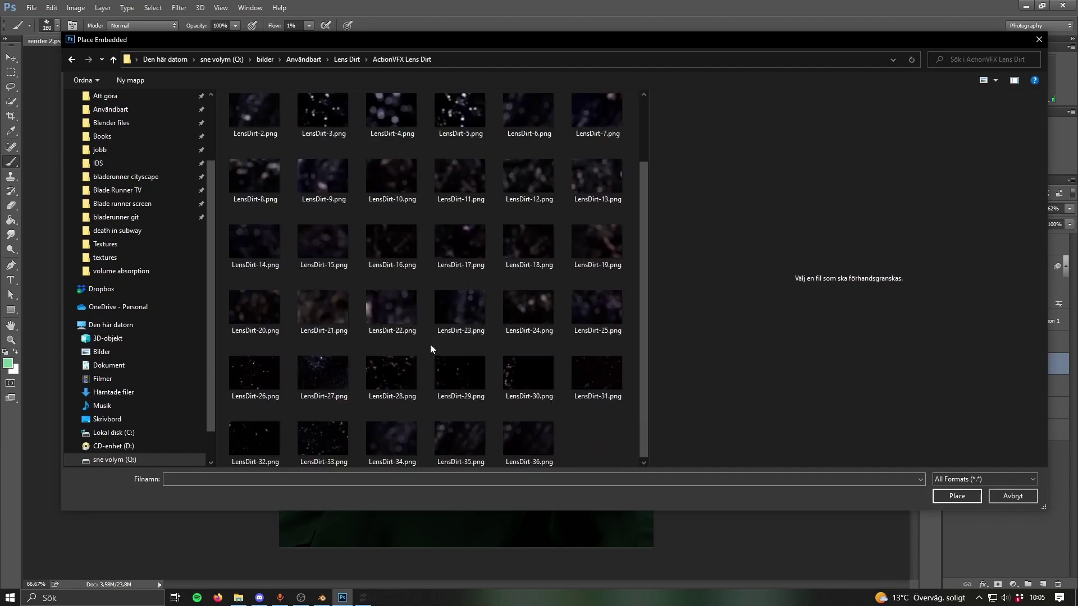
click(526, 373)
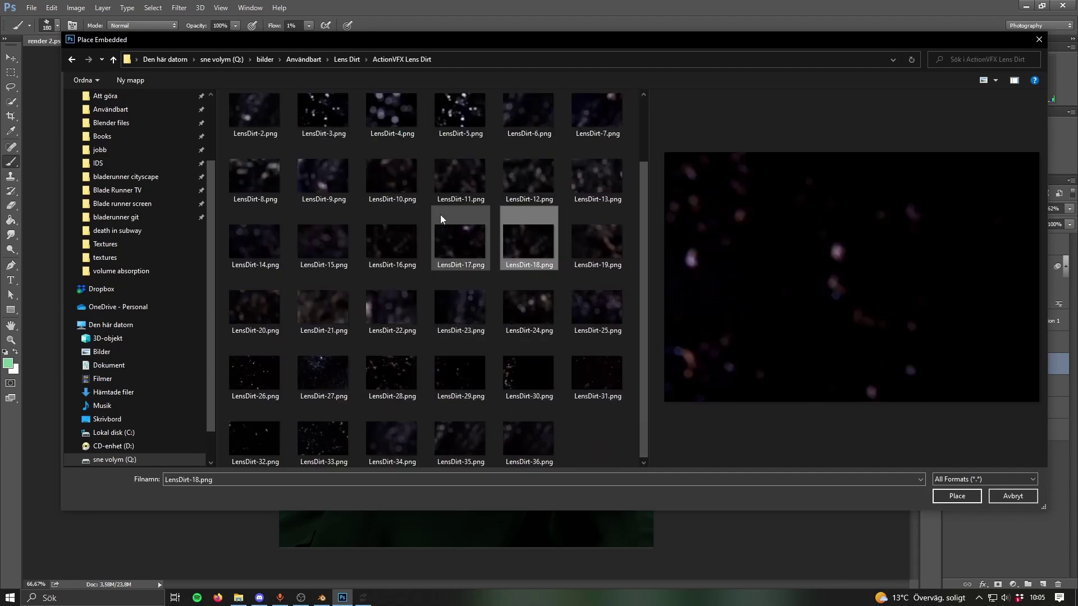
click(513, 253)
scroll(449, 218, up, 1)
click(464, 203)
scroll(466, 306, down, 1)
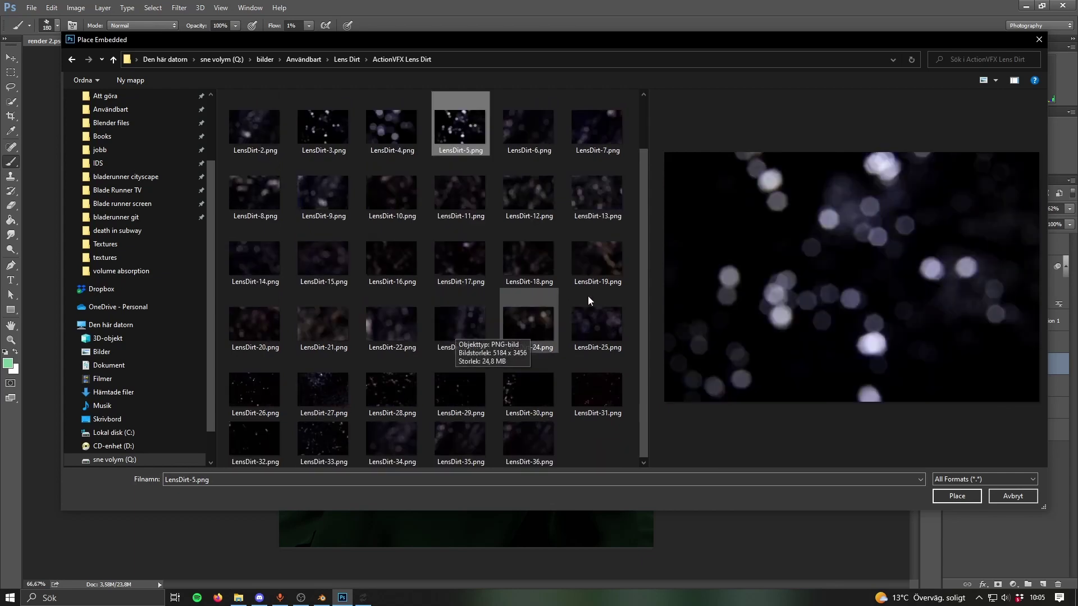
click(597, 303)
click(965, 496)
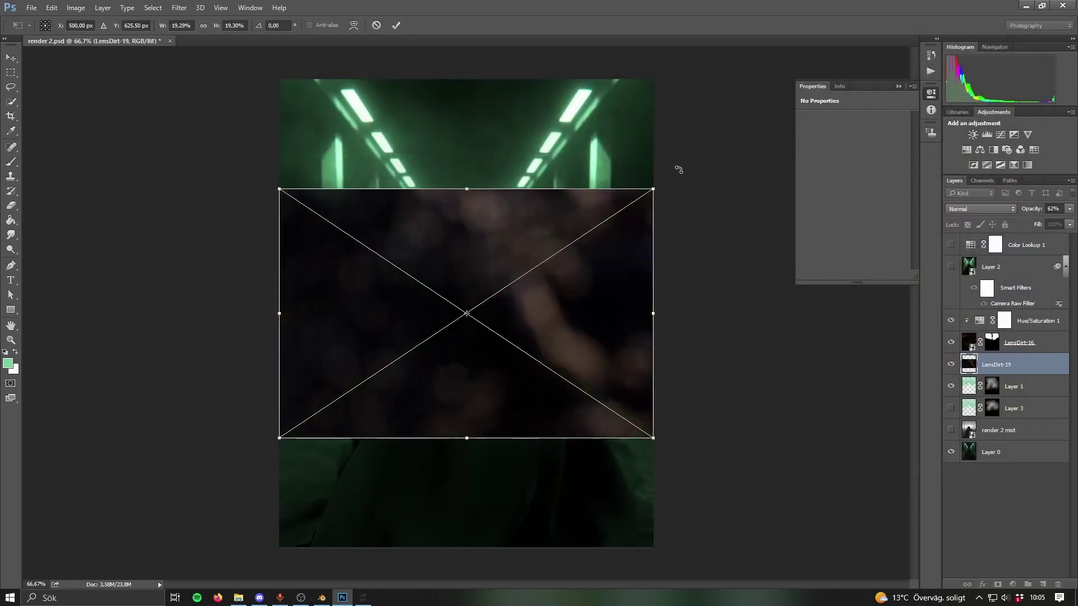
Rotate the lens dirt to fit the portrait canvas and set LensDirt-19 to Screen blend mode.
drag(676, 168, 345, 142)
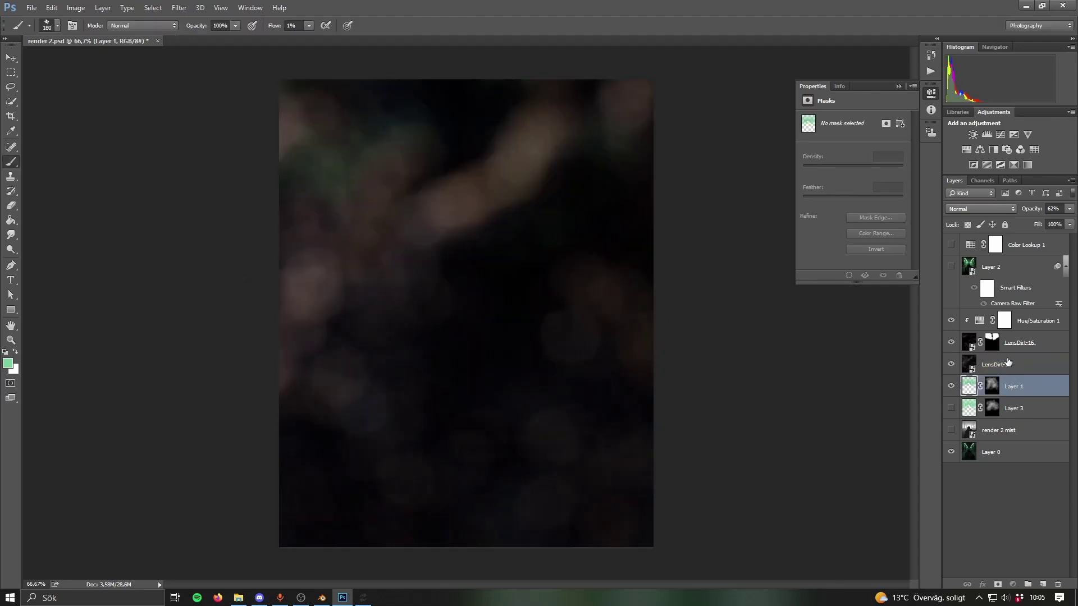
click(1009, 363)
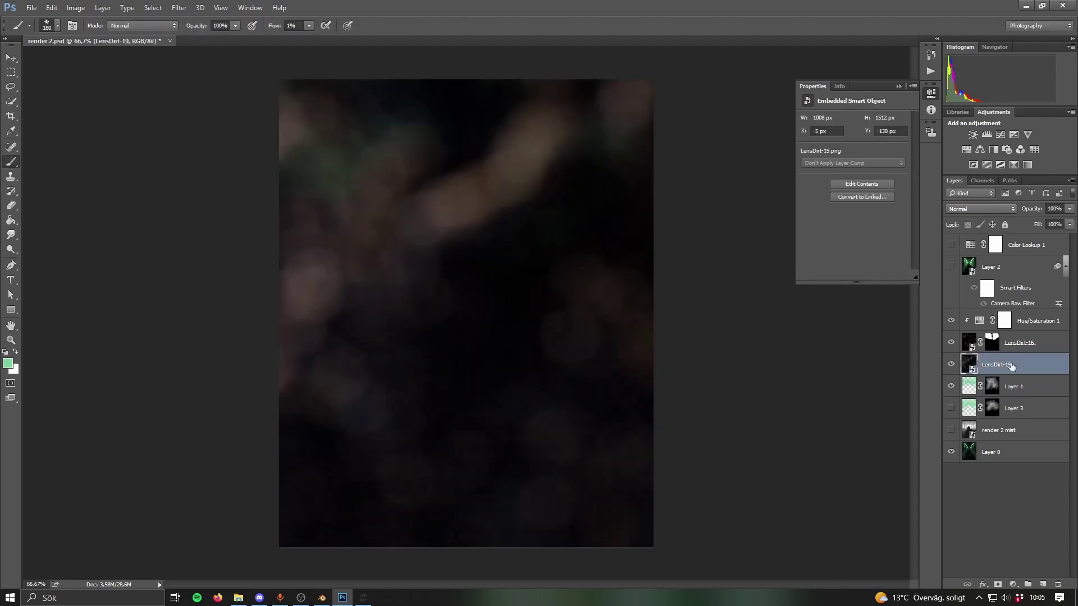
click(968, 210)
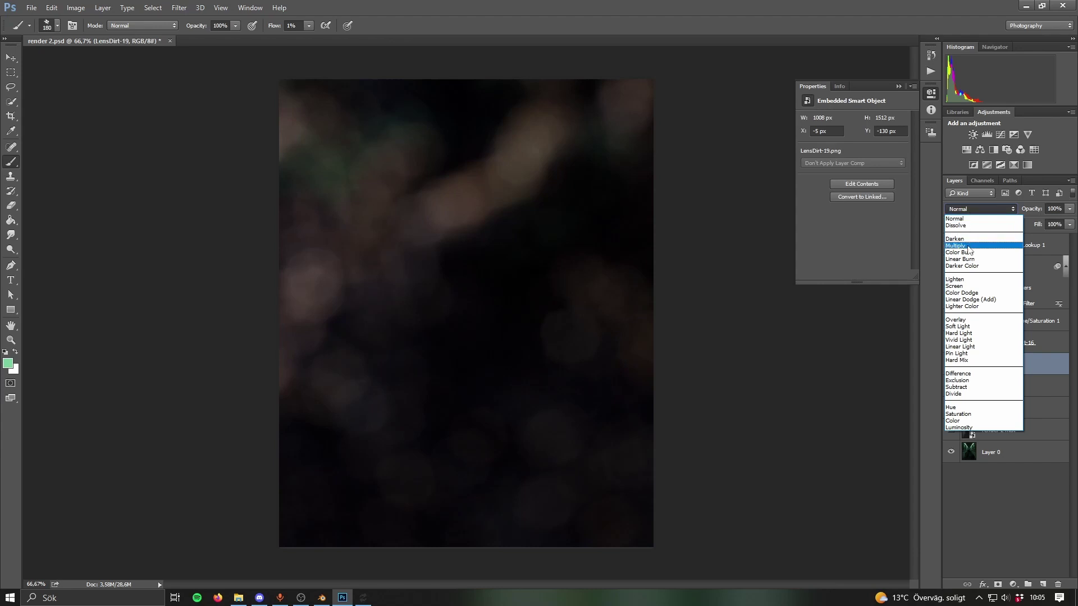
click(961, 285)
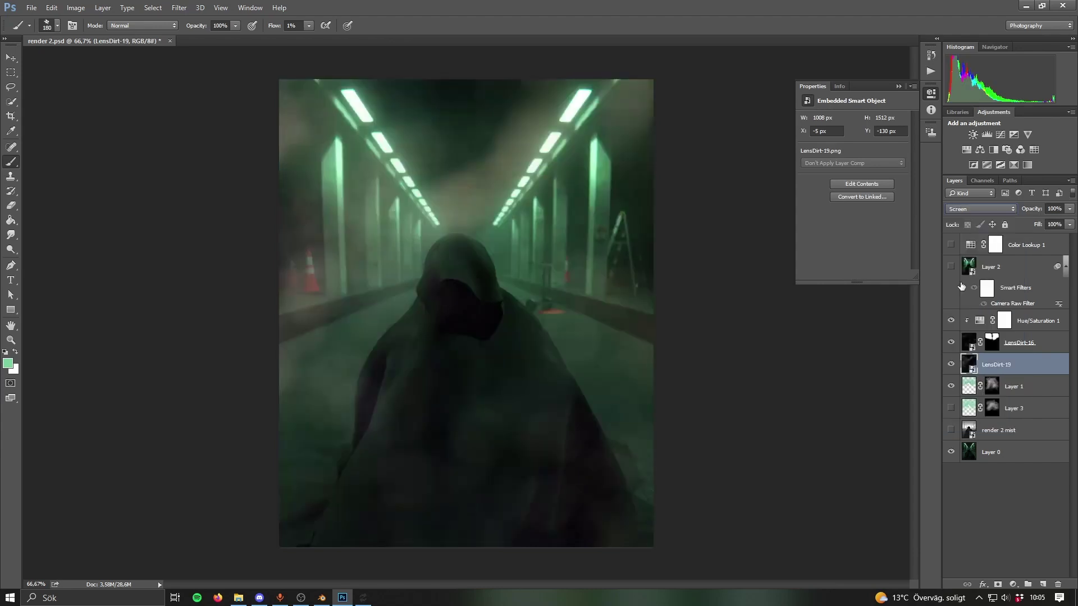
click(954, 212)
click(982, 210)
Check the Hue/Saturation 1 settings, then reselect LensDirt-19 and go to the Image menu.
click(1033, 321)
click(1011, 364)
click(1035, 325)
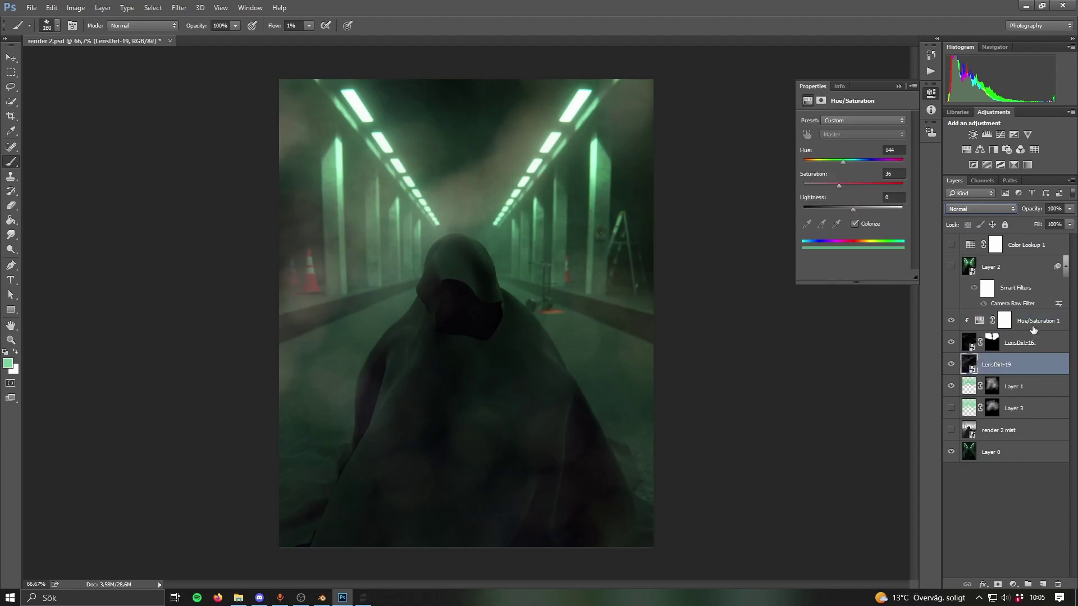
click(1014, 368)
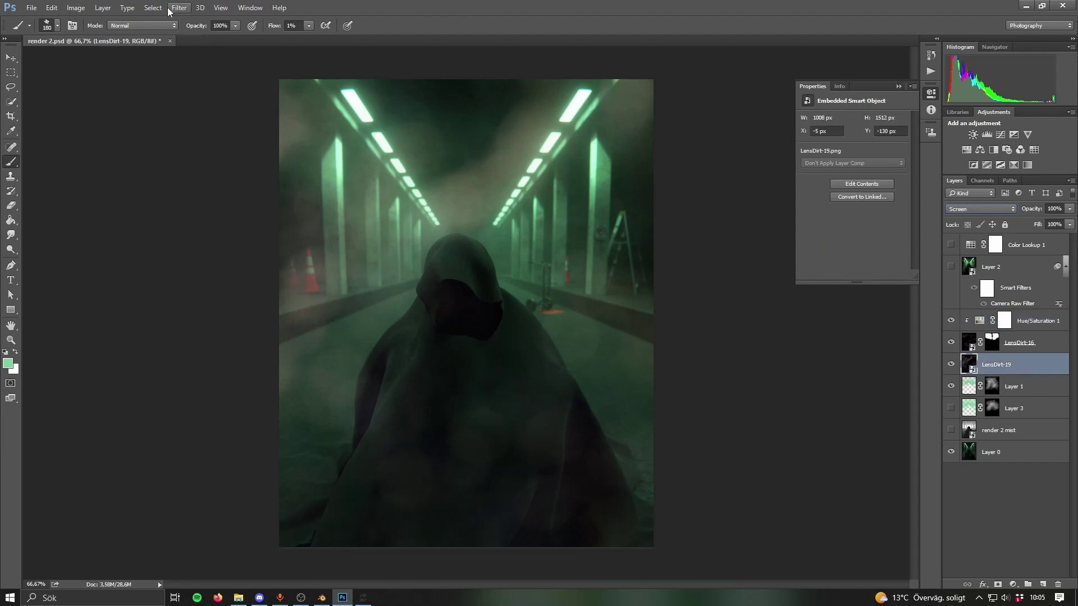
click(75, 8)
Apply a Hue/Saturation smart filter to LensDirt-19 with hue +125 and saturation +46.
mouse_move(90, 37)
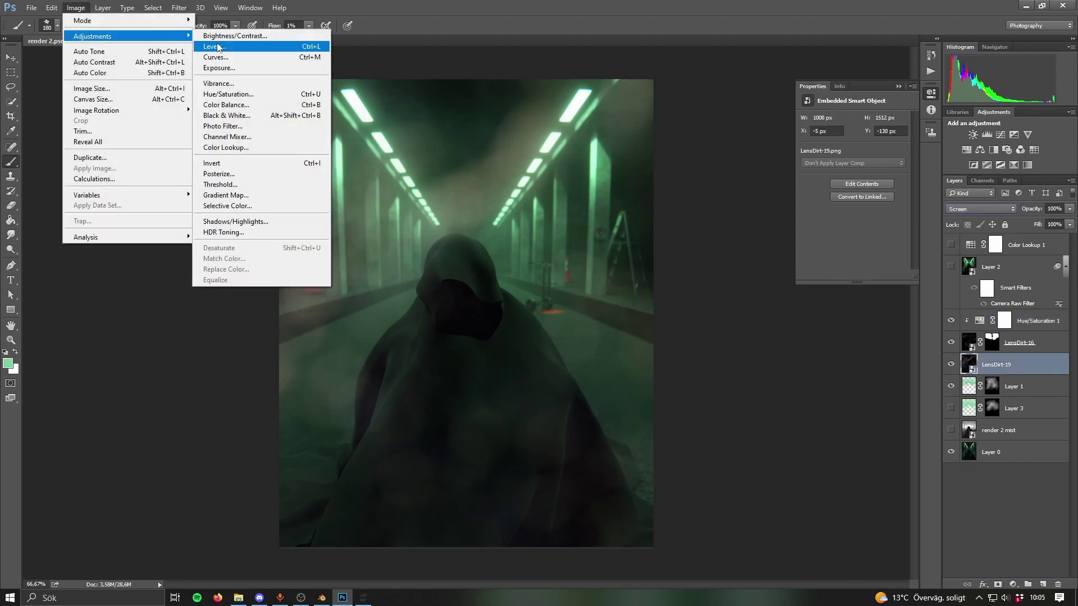
click(236, 94)
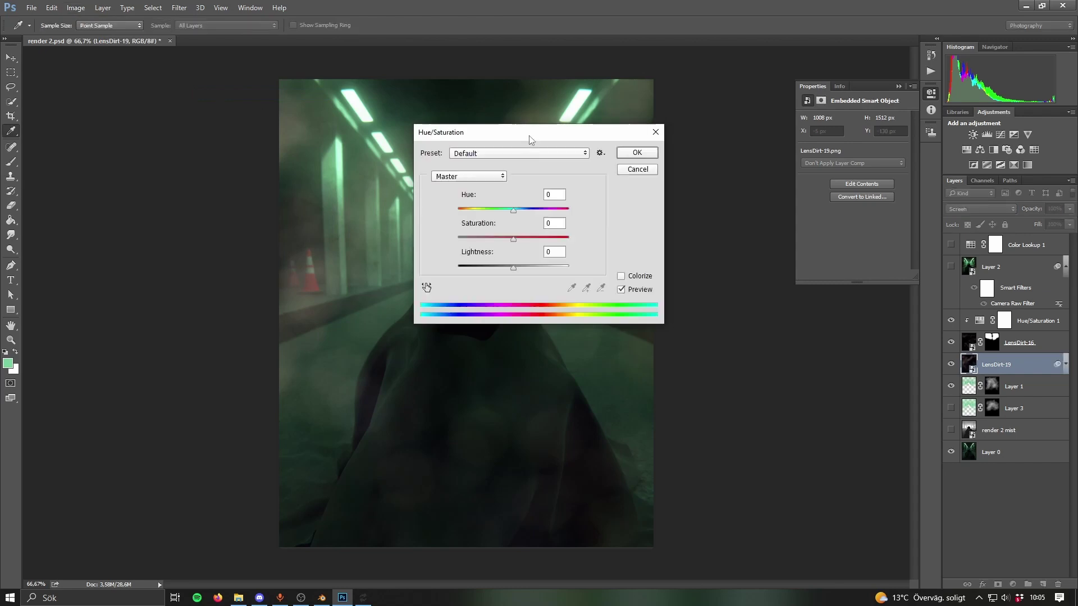
drag(543, 141, 882, 147)
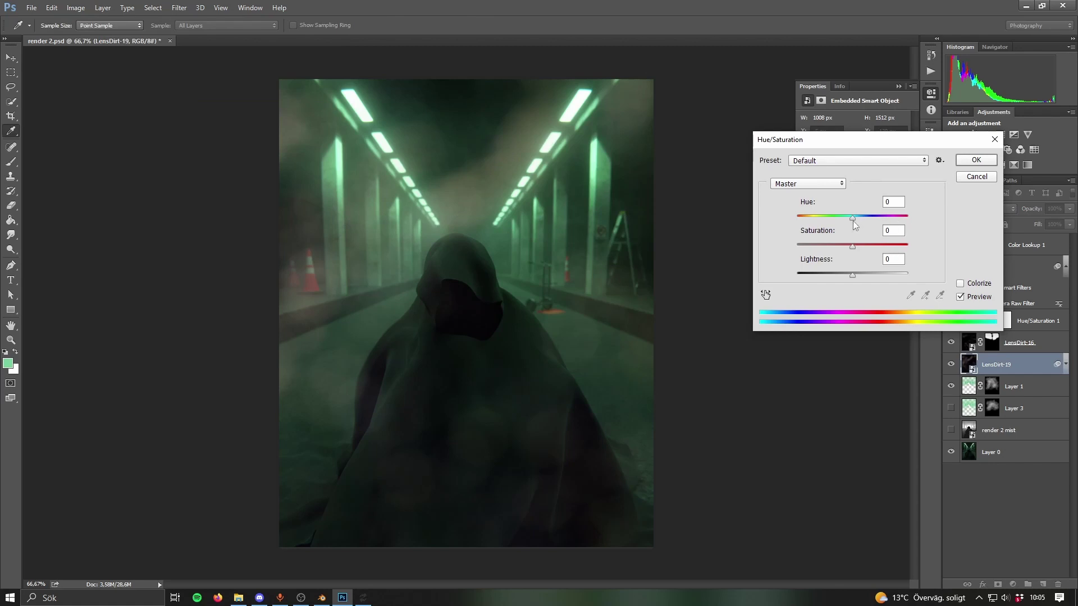
drag(852, 218, 891, 241)
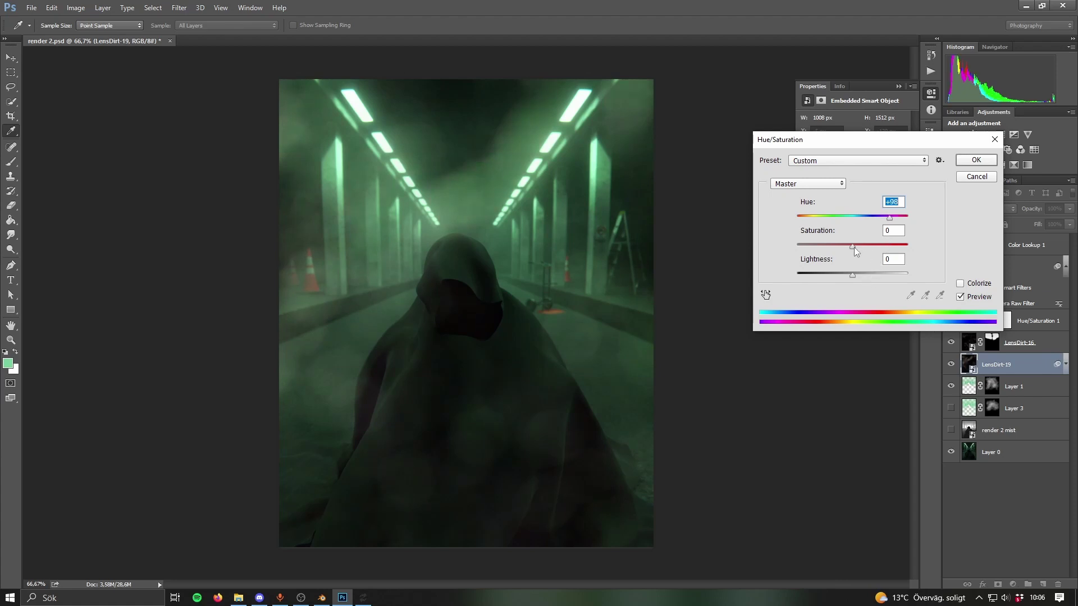
drag(853, 246, 895, 228)
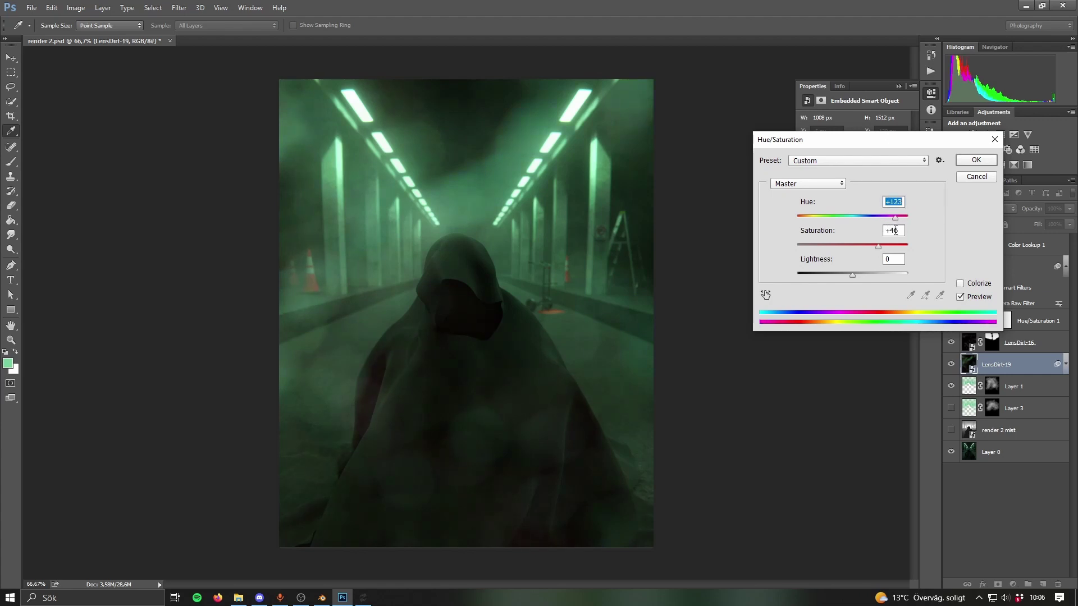
click(976, 160)
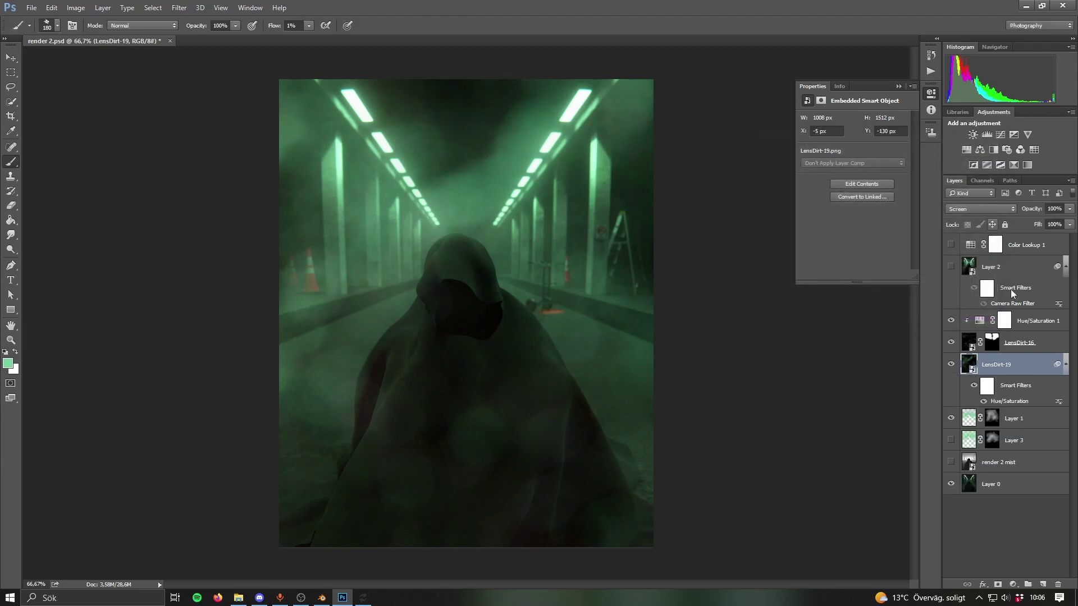
Add a layer mask to LensDirt-19 and fill it black to hide the dirt.
click(998, 585)
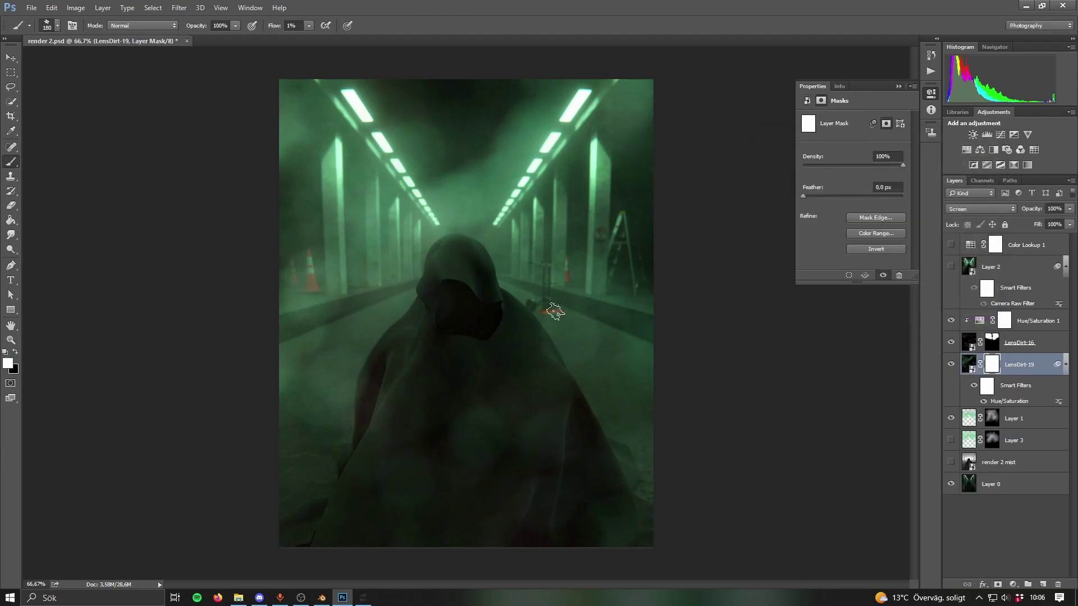
key(x)
key(g)
click(486, 273)
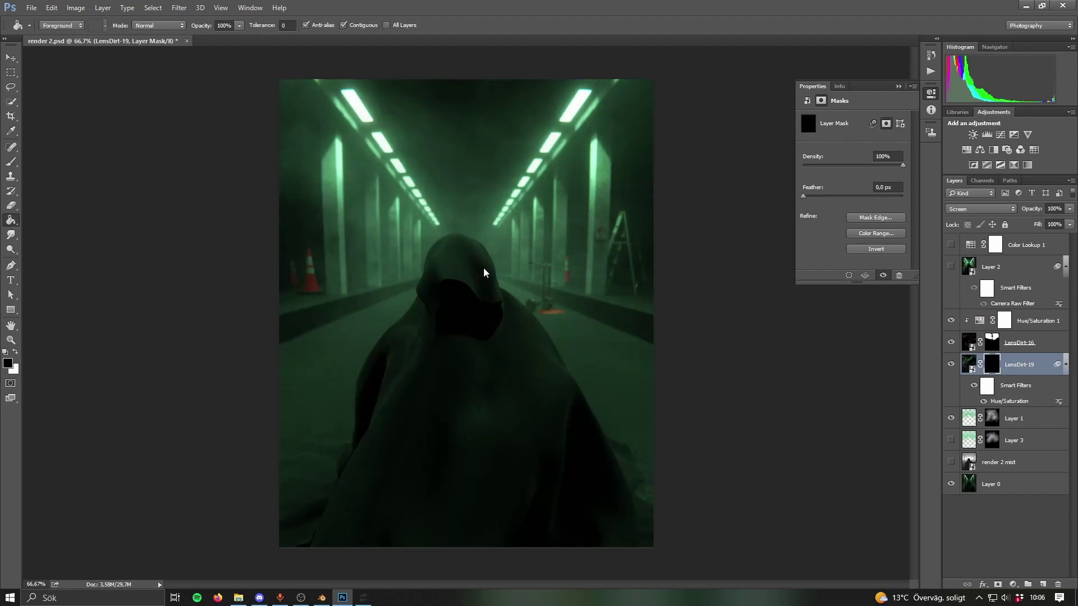
Paint white at 55% flow to bring dirt back along the ceiling lights, hood and left pillars.
click(11, 162)
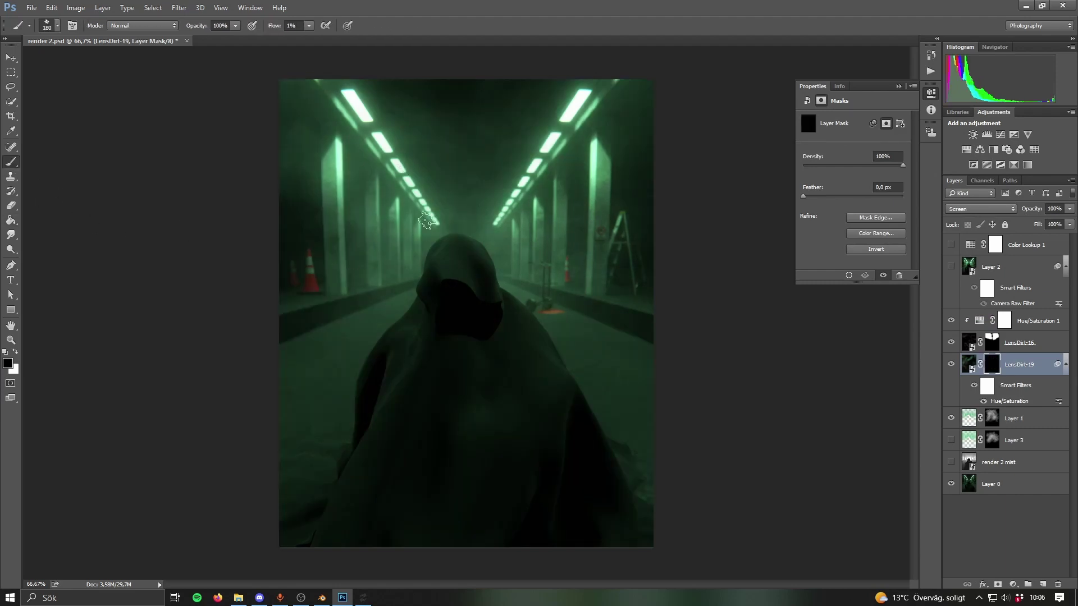
key(x)
mouse_move(366, 142)
mouse_down()
mouse_move(354, 110)
mouse_move(595, 95)
mouse_move(519, 151)
mouse_up()
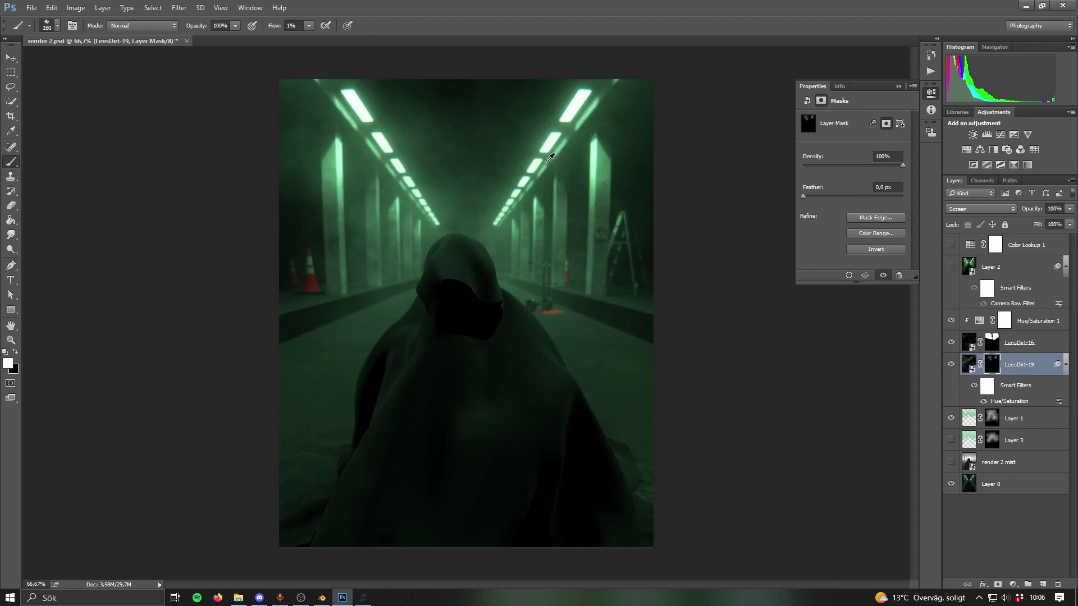
alt+right_drag(549, 157, 555, 157)
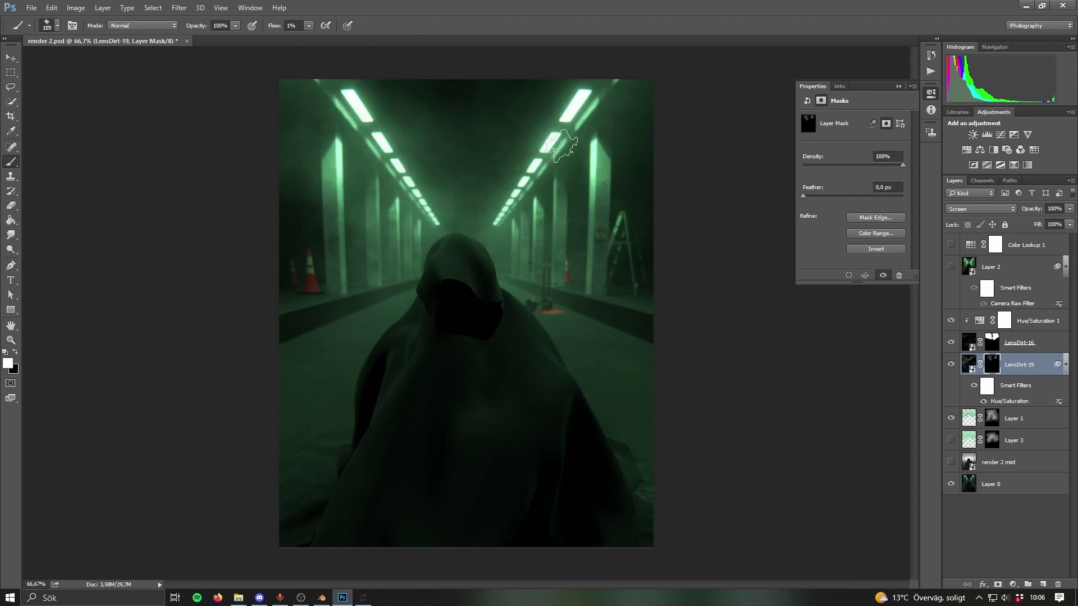
click(310, 26)
mouse_move(419, 208)
mouse_down()
mouse_move(381, 143)
mouse_move(428, 180)
mouse_move(374, 104)
mouse_move(376, 151)
mouse_move(427, 227)
mouse_move(418, 187)
mouse_move(465, 202)
mouse_move(566, 150)
mouse_move(586, 116)
mouse_move(562, 127)
mouse_move(503, 224)
mouse_move(536, 105)
mouse_up()
drag(365, 170, 455, 233)
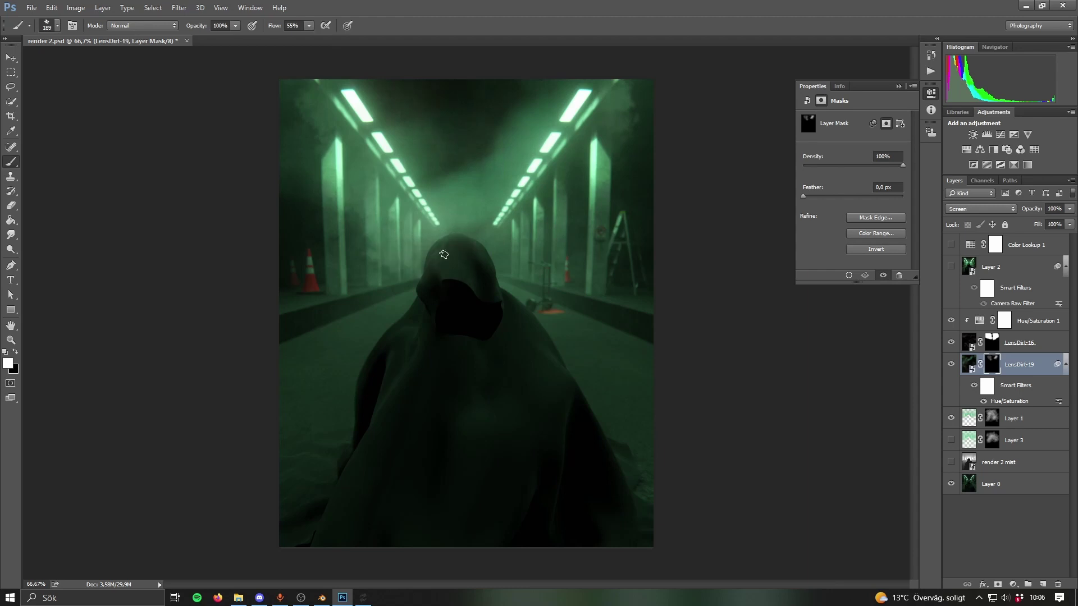
drag(629, 107, 632, 160)
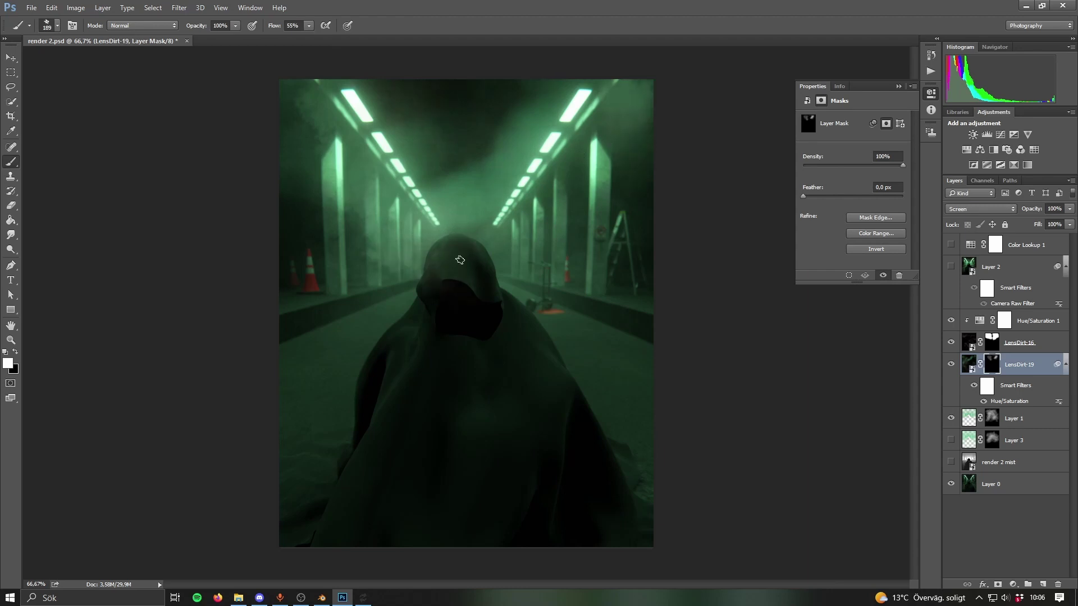
mouse_move(440, 258)
mouse_down()
mouse_move(339, 222)
mouse_move(289, 95)
mouse_up()
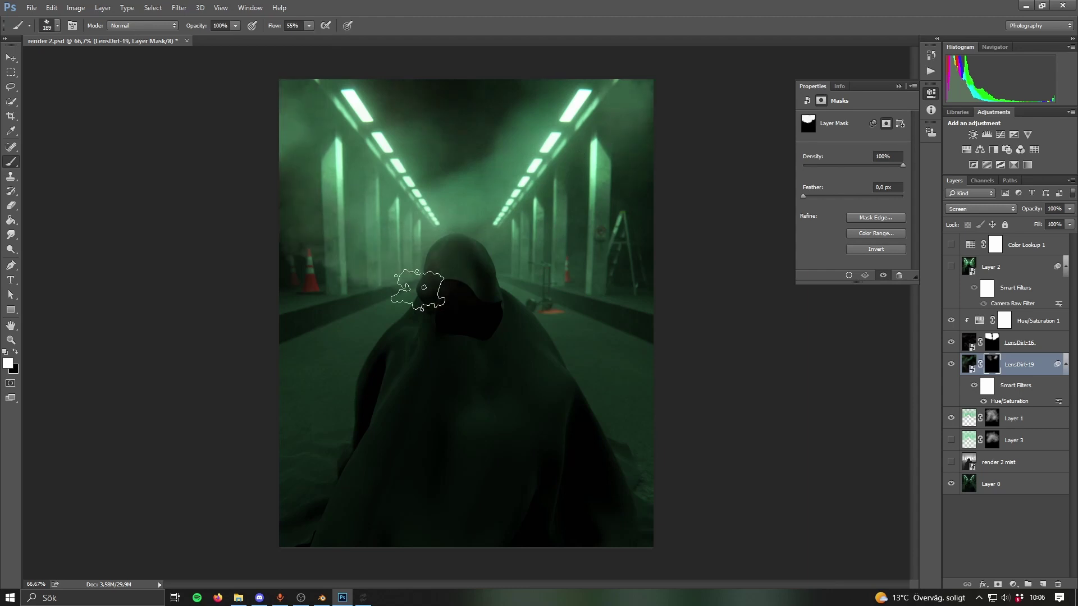
mouse_move(409, 299)
mouse_down()
mouse_move(361, 253)
mouse_move(301, 248)
mouse_move(362, 219)
mouse_up()
key(x)
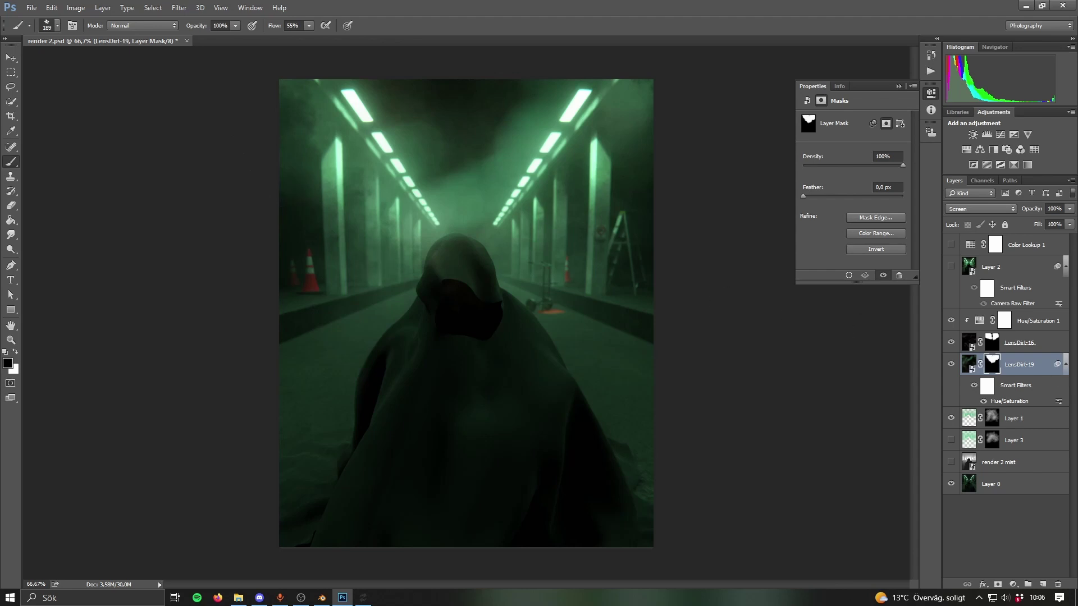
Lower LensDirt-19 opacity to 79%, then hide it and show and select Layer 2.
click(1069, 208)
drag(1070, 221, 1043, 224)
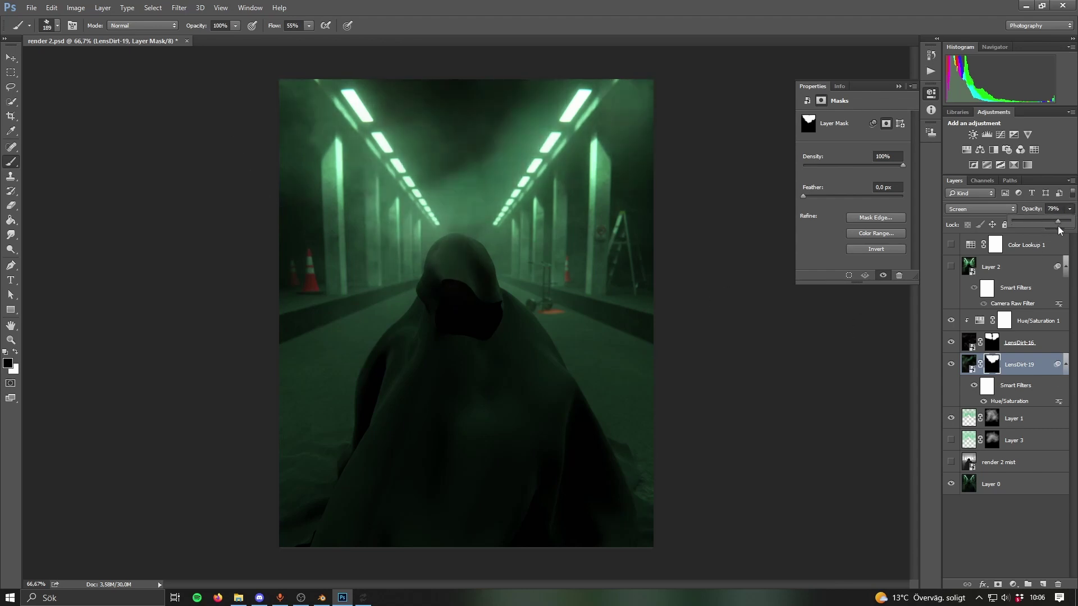
click(950, 364)
click(990, 267)
click(950, 267)
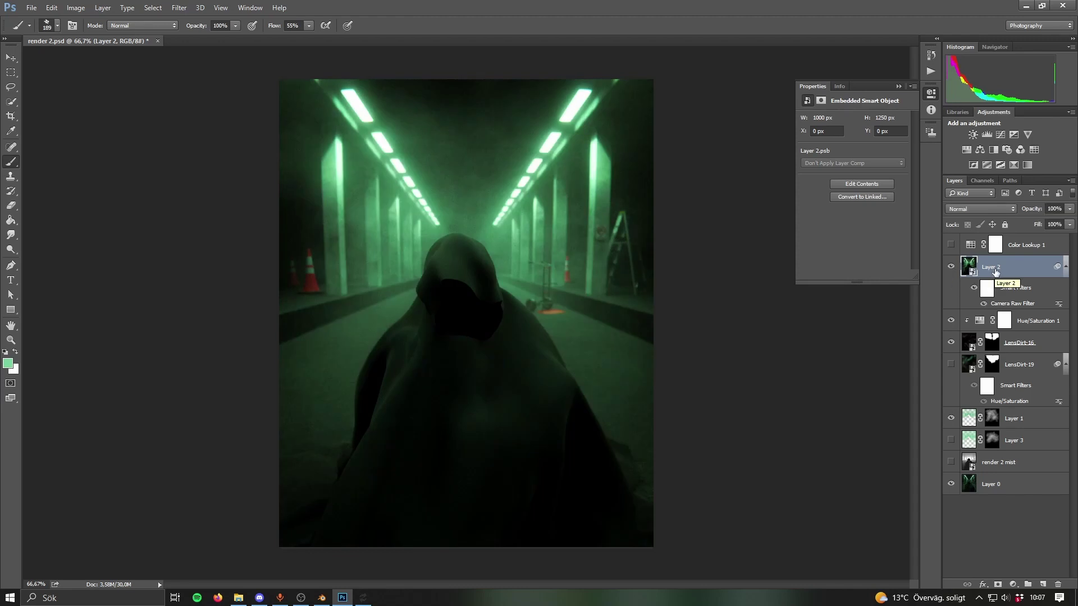
Toggle Layer 2, Layer 1 fog, Hue/Saturation 1 and the lens dirt layers to compare looks.
click(951, 266)
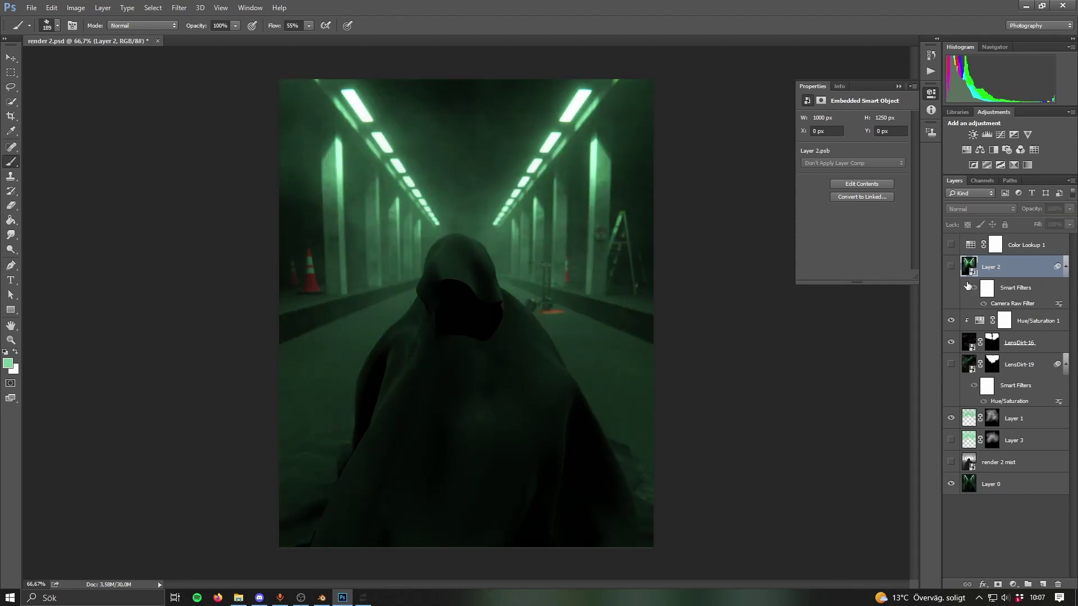
click(1028, 321)
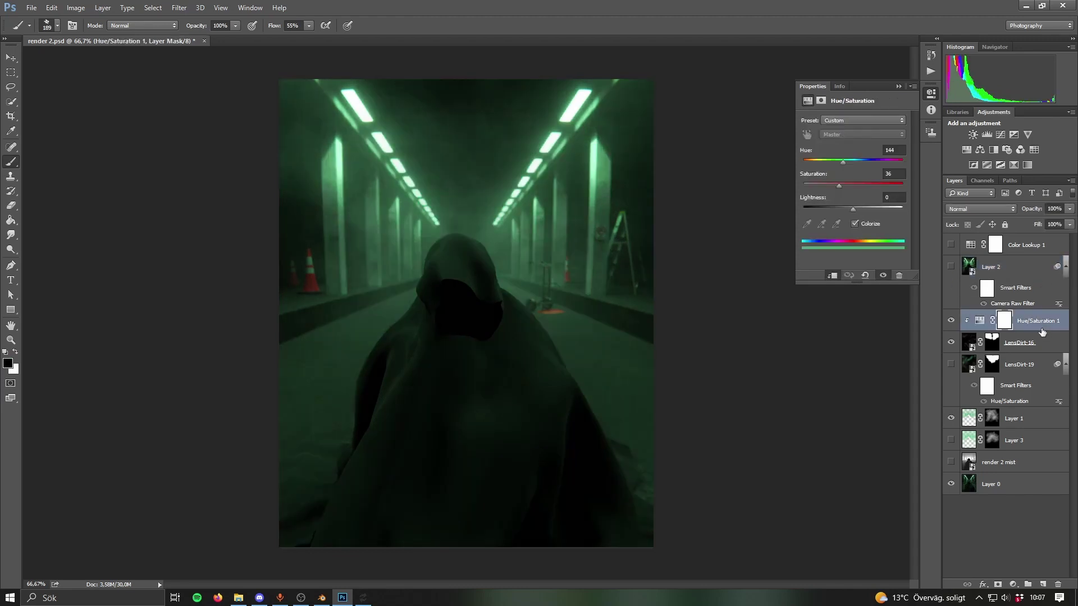
click(1005, 490)
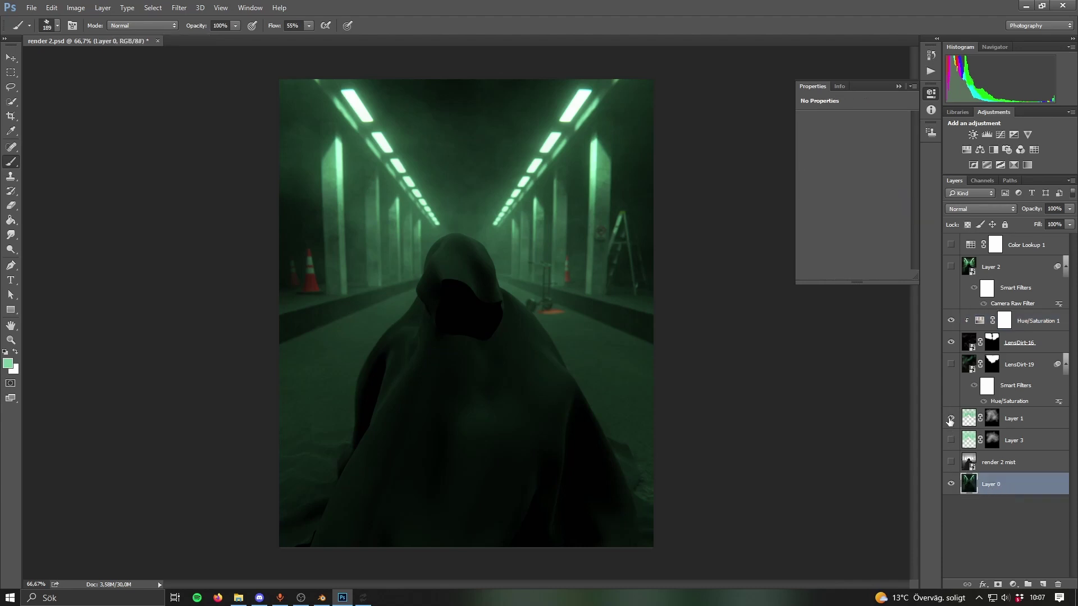
click(950, 419)
click(950, 320)
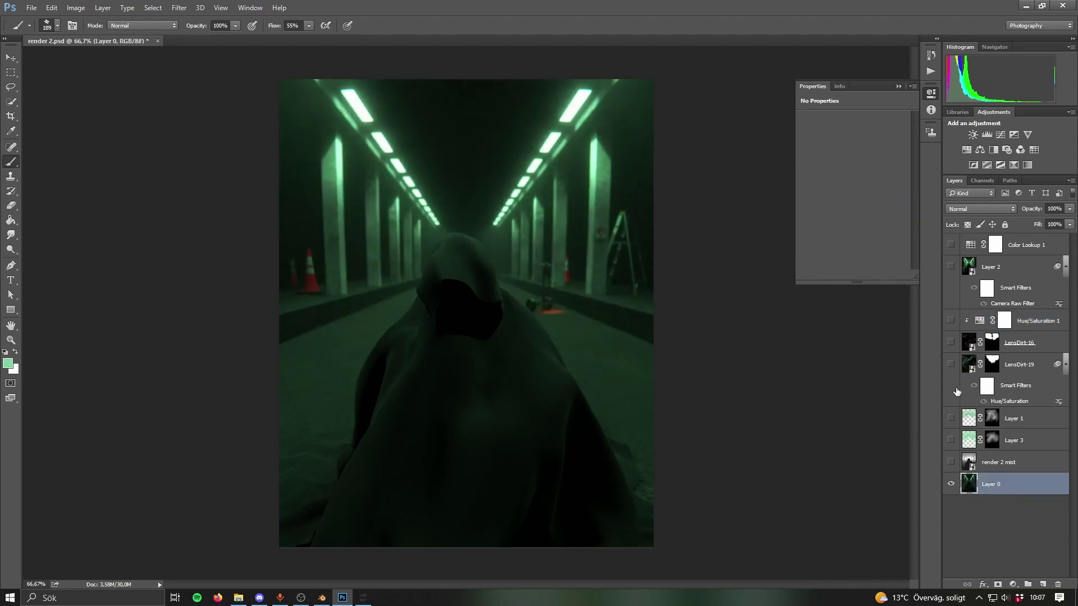
click(950, 364)
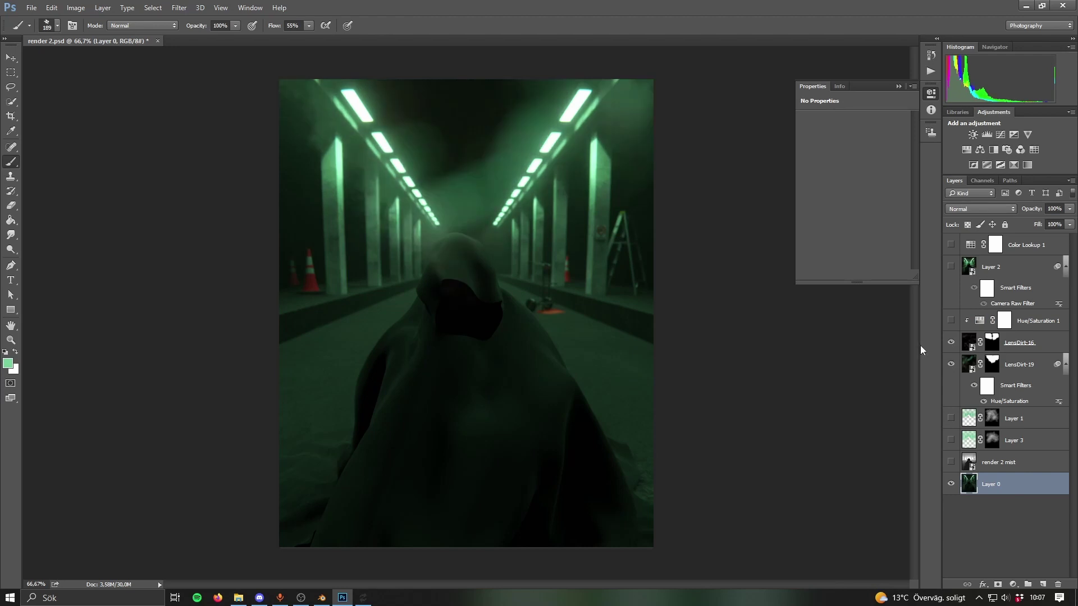
click(950, 343)
click(950, 418)
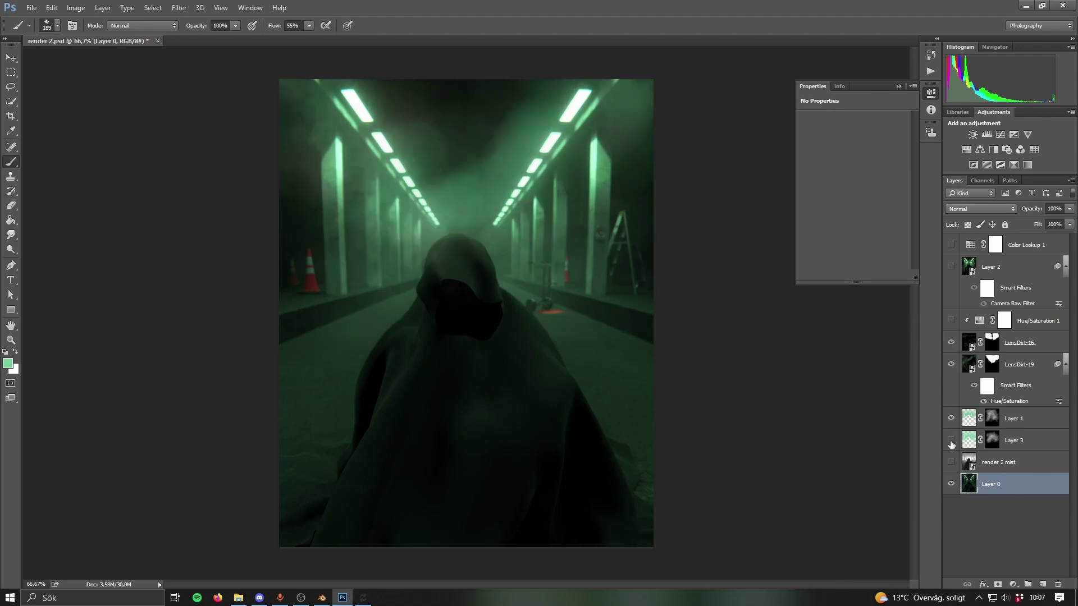
click(951, 364)
click(959, 323)
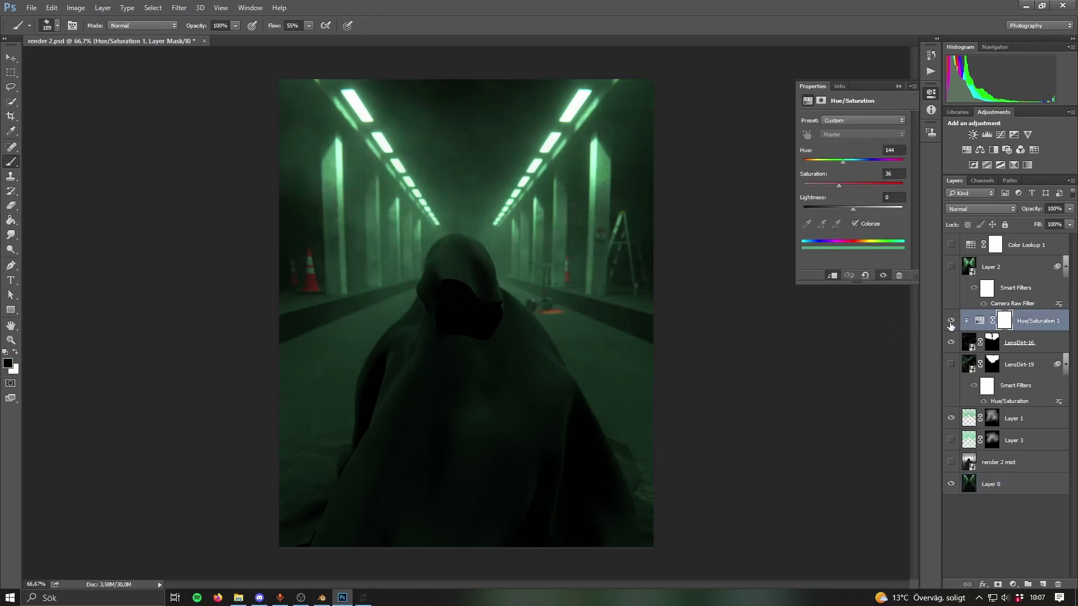
click(950, 321)
Stamp all visible layers into a new Layer 4 with Ctrl+Alt+Shift+E.
drag(982, 324, 983, 328)
drag(985, 328, 983, 325)
key(ctrl+shift+alt+e)
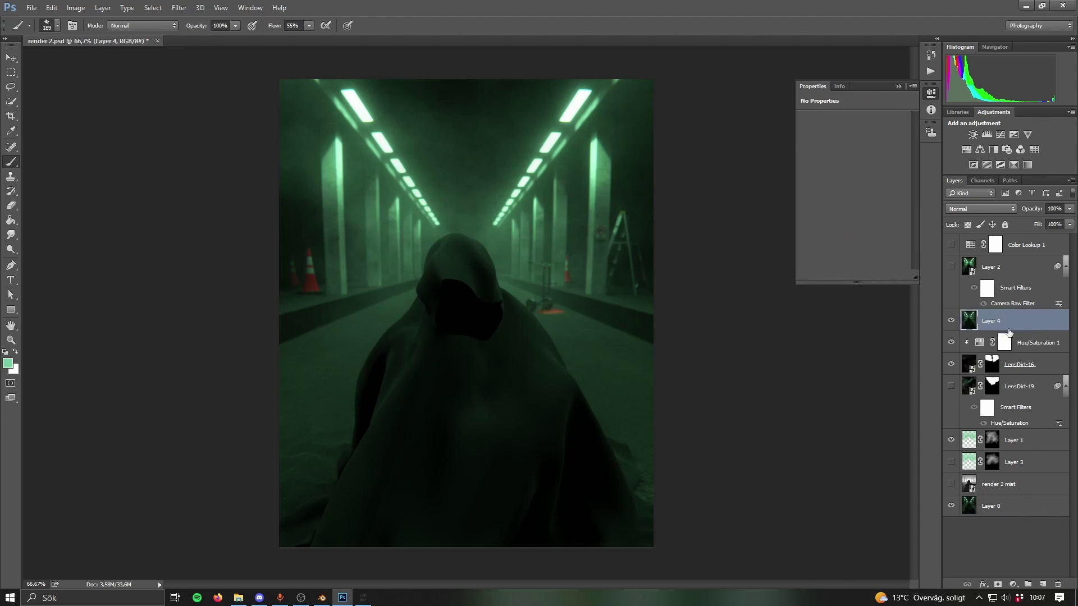
Show Layer 4, convert it for Smart Filters, and open the Camera Raw Filter on it.
click(950, 321)
click(180, 8)
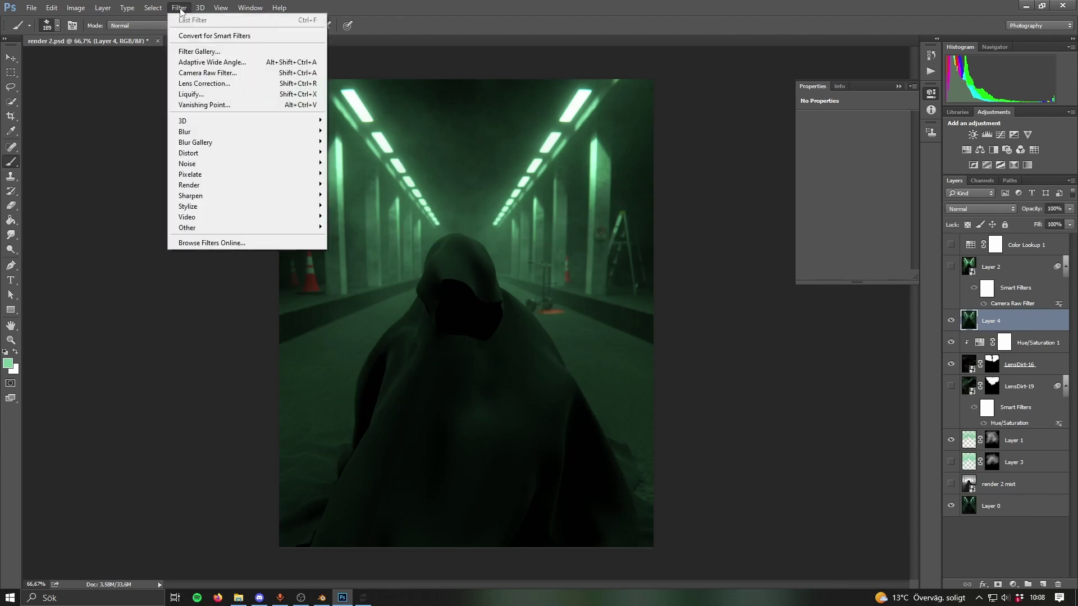
click(192, 36)
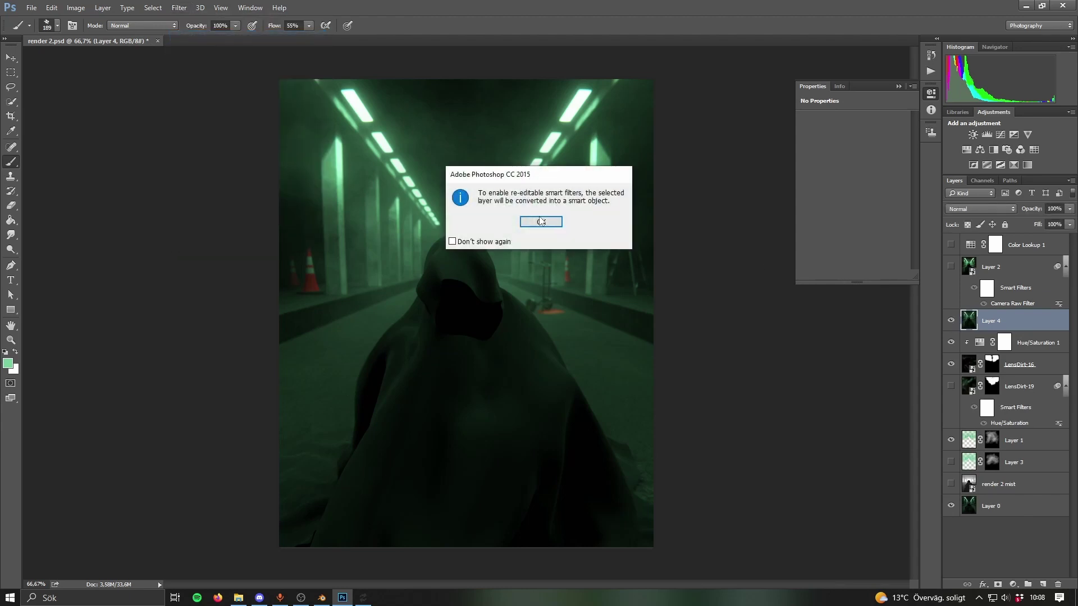
click(541, 221)
click(180, 8)
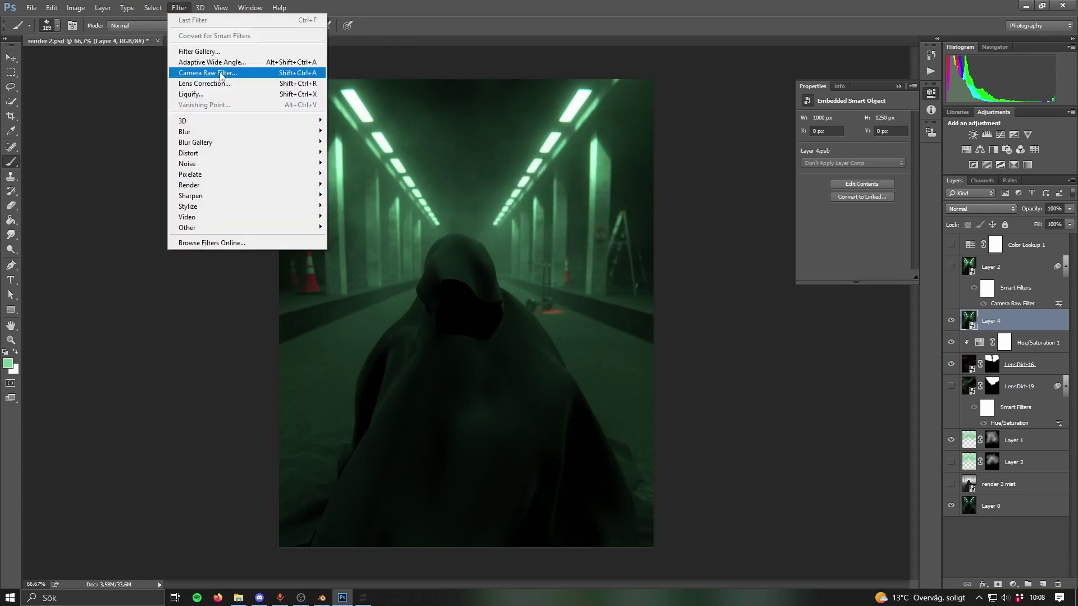
click(221, 73)
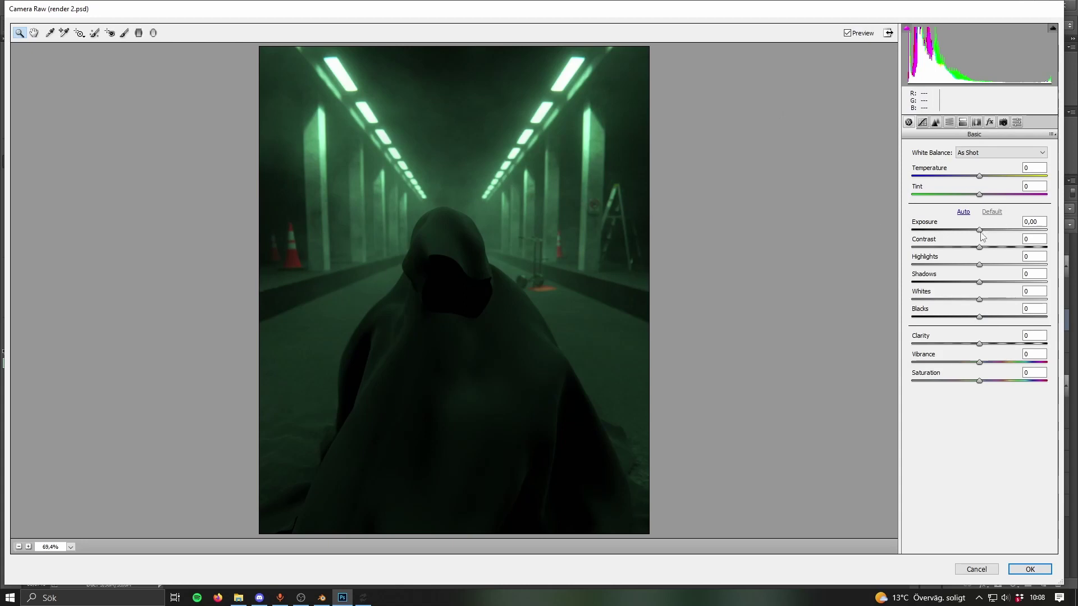
In Camera Raw, raise exposure and contrast, deepen the blacks, and boost vibrance and saturation.
drag(981, 231, 1006, 331)
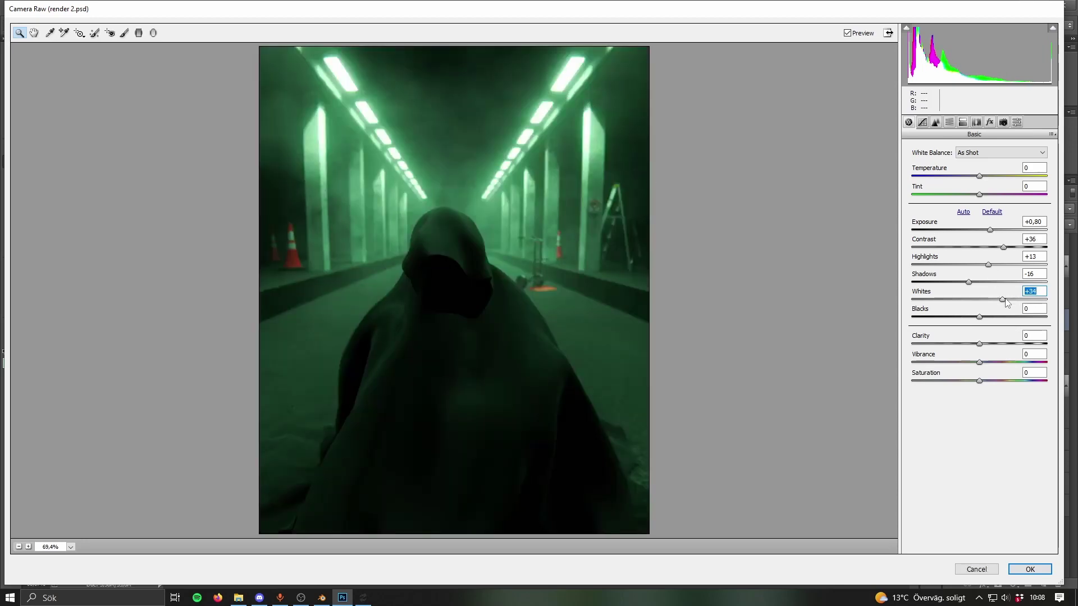
alt+drag(979, 317, 947, 319)
mouse_move(979, 362)
mouse_down()
mouse_move(996, 363)
mouse_move(983, 363)
mouse_move(986, 381)
mouse_up()
click(979, 381)
Add film grain with amount 10, size 63 and roughness 78, checked at 100% preview.
click(936, 123)
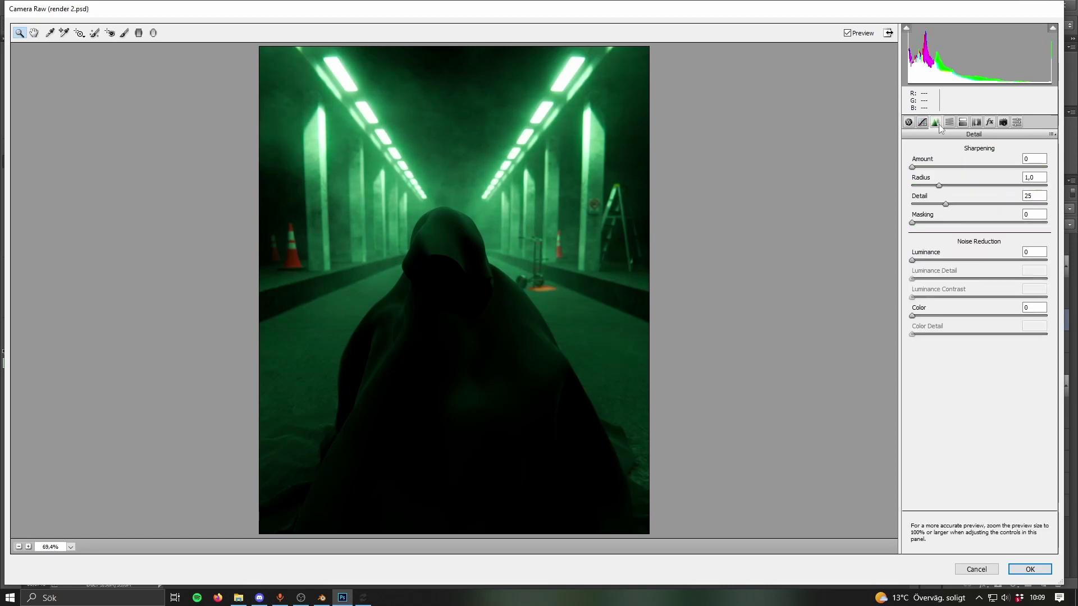
click(989, 122)
right_click(468, 181)
click(485, 187)
click(34, 32)
drag(912, 169, 926, 169)
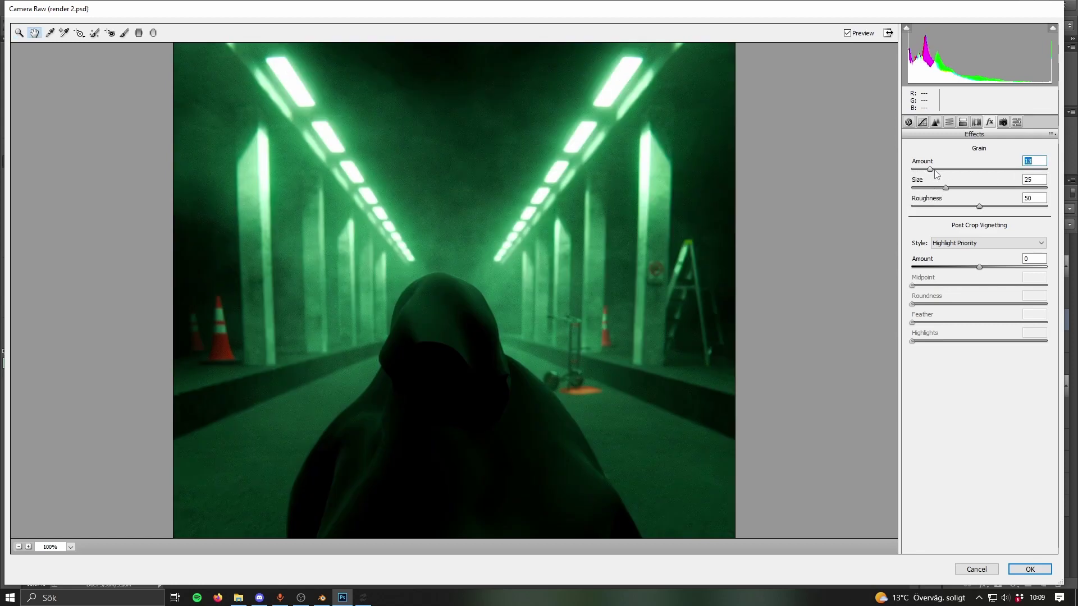
drag(934, 179, 1016, 206)
right_click(625, 194)
click(662, 333)
mouse_move(979, 266)
mouse_down()
mouse_move(937, 275)
mouse_move(1016, 278)
mouse_move(965, 279)
mouse_move(990, 279)
mouse_move(976, 284)
mouse_up()
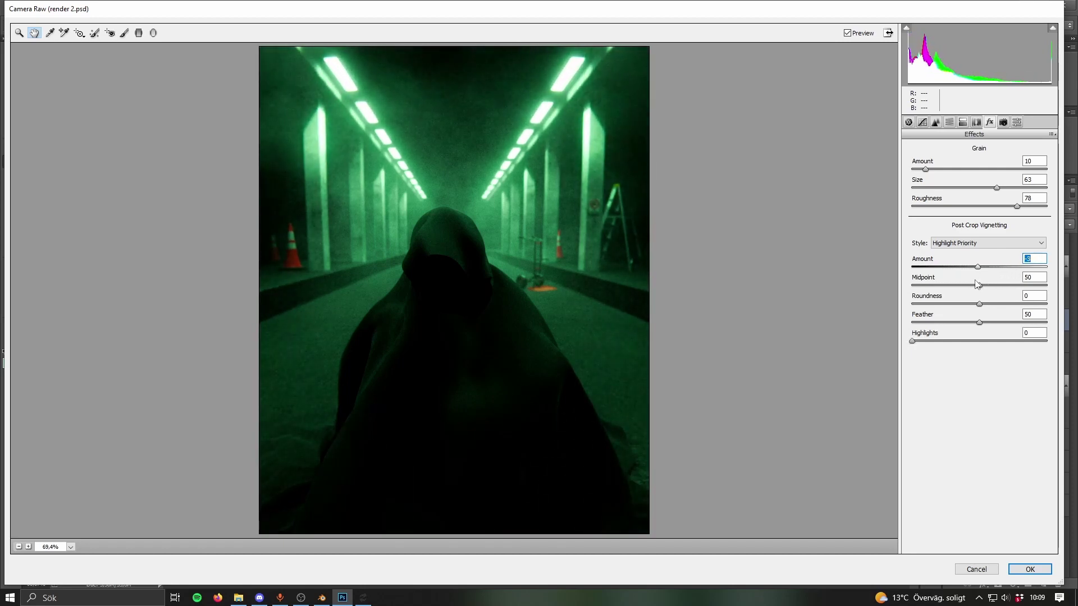
Apply the grain and light vignette to Layer 4 as a Camera Raw smart filter.
click(1003, 122)
click(1017, 122)
click(1030, 570)
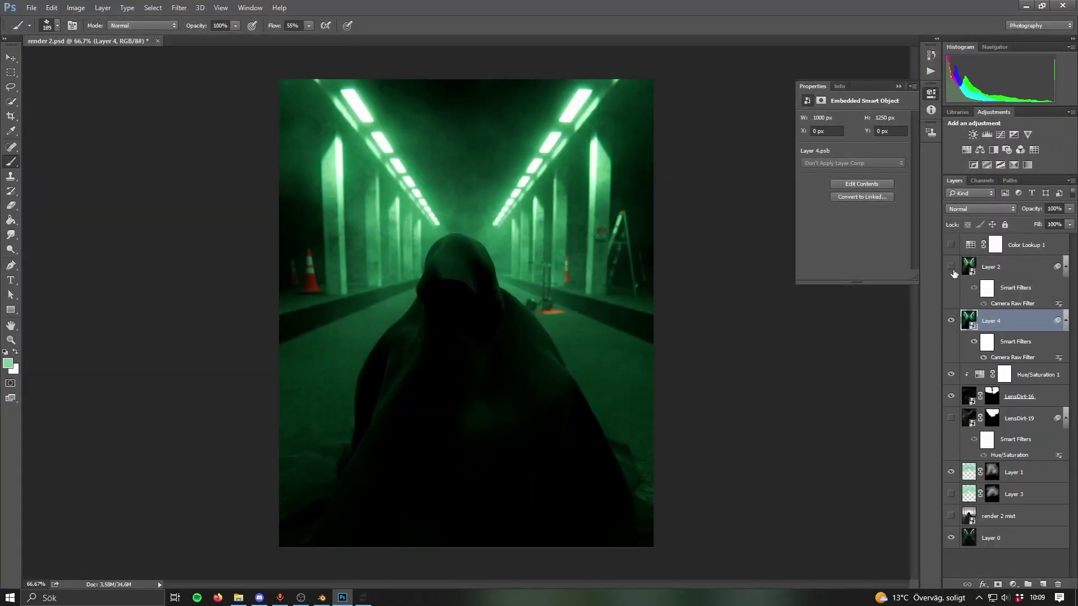
Toggle Layer 2 on and off to compare grades, then zoom the canvas out slightly.
click(951, 268)
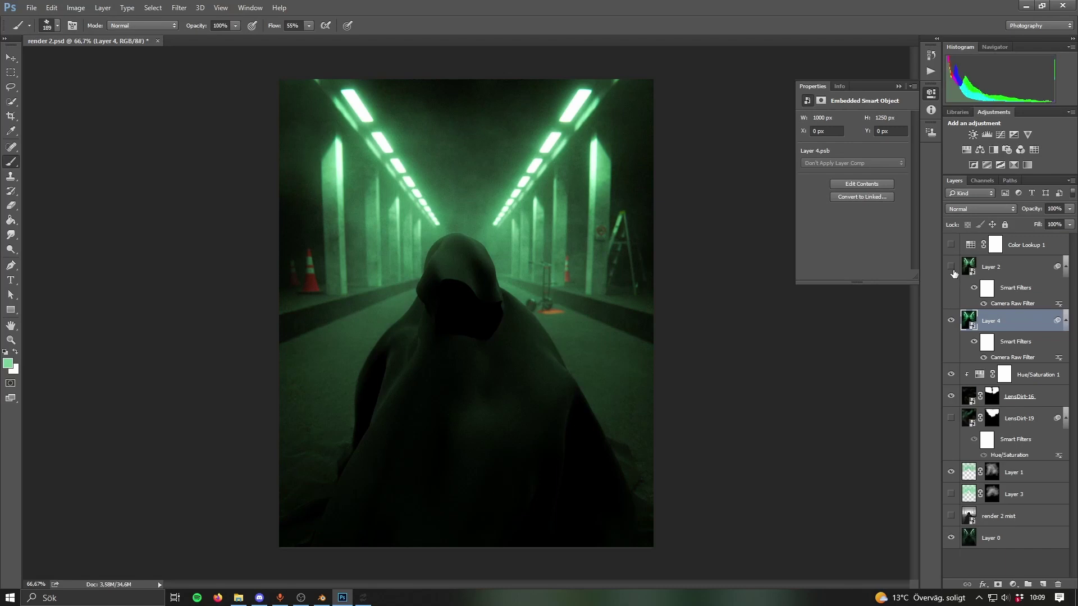
click(952, 269)
click(952, 269)
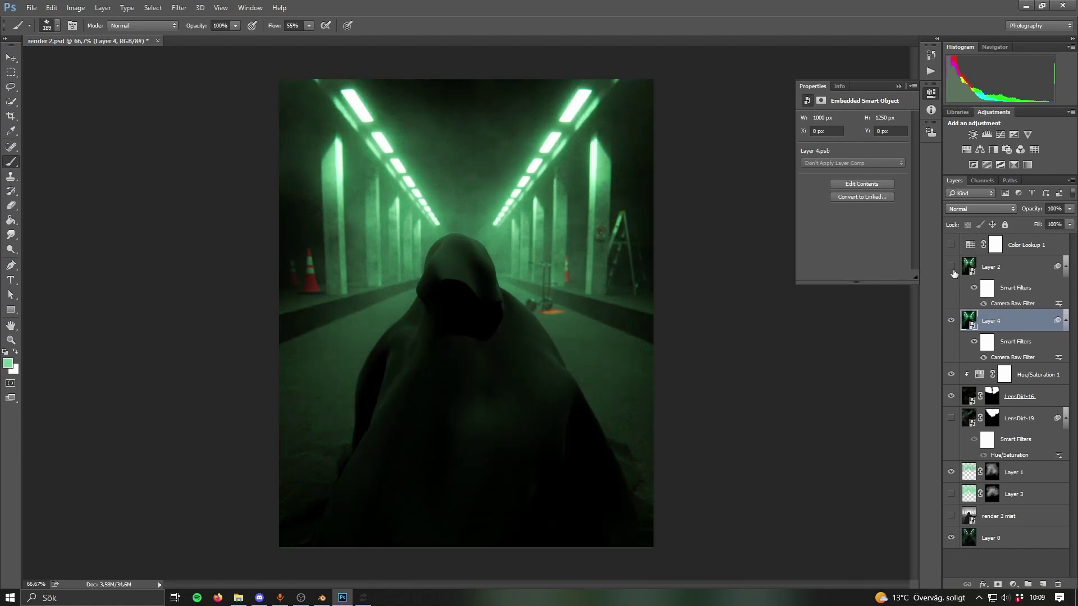
click(951, 268)
key(z)
drag(458, 281, 458, 336)
Turn on Color Lookup 1, hide Layer 4 and show Layer 2 instead.
click(953, 247)
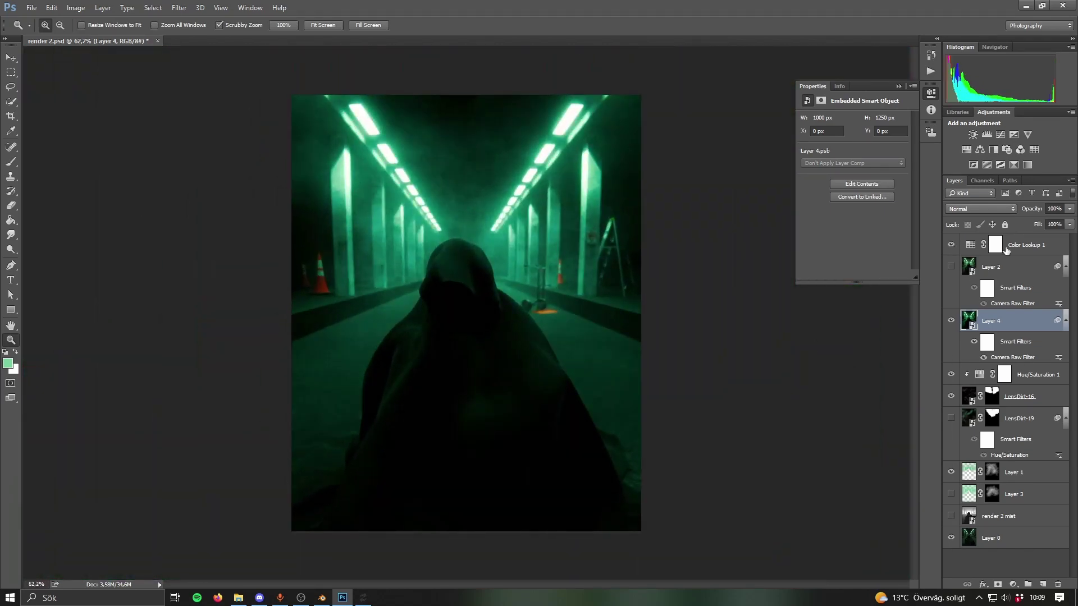
click(951, 320)
click(951, 267)
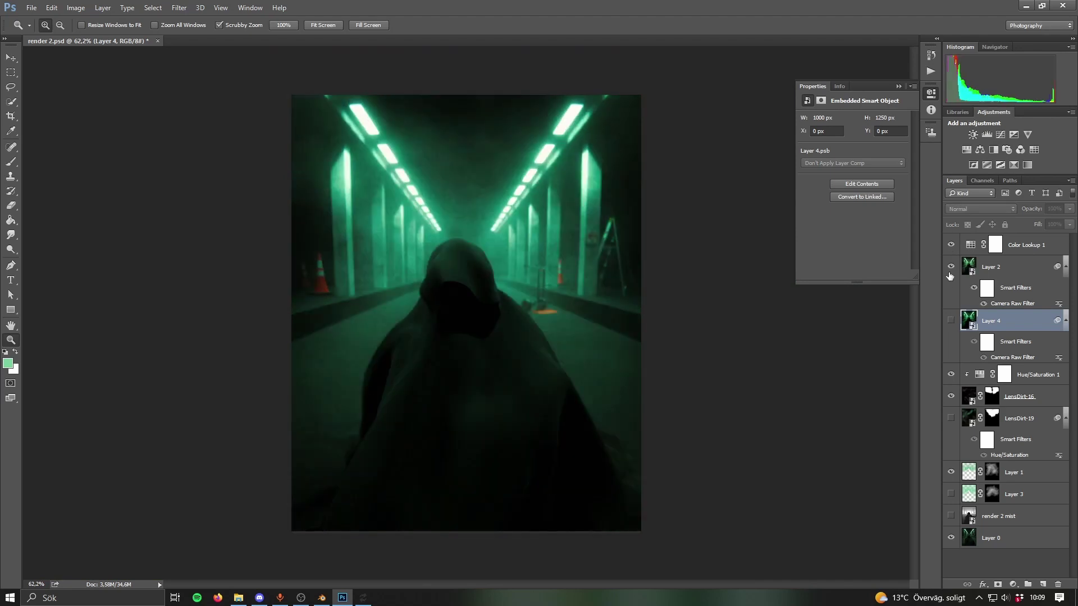
Add a Color Lookup 2 layer and try LUTs: 2Strip, Kodak 5205 Fuji 3510, Kodak 5218.
click(1029, 247)
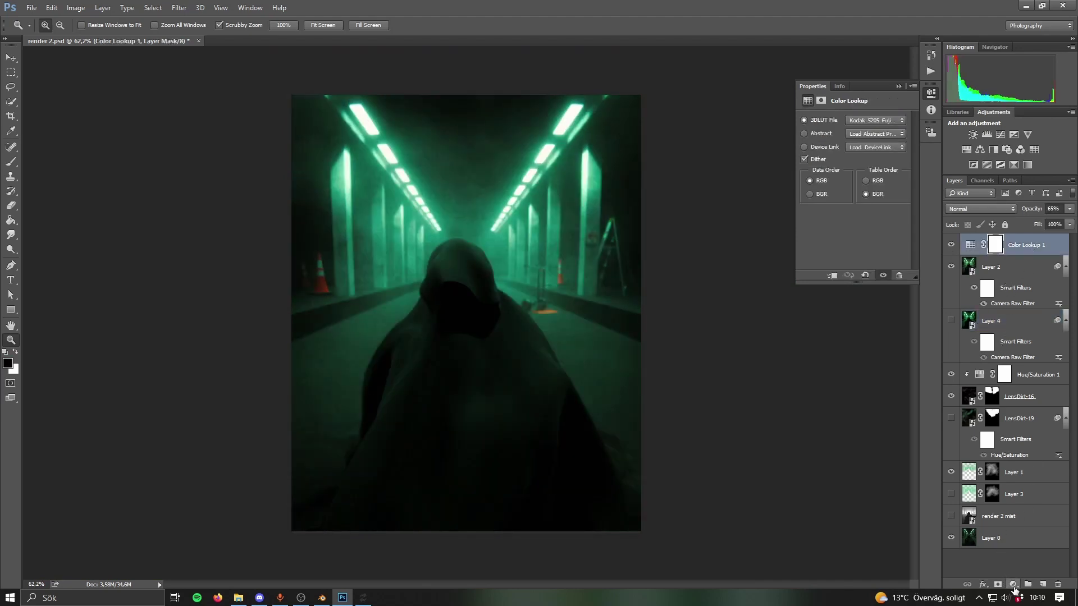
click(1014, 587)
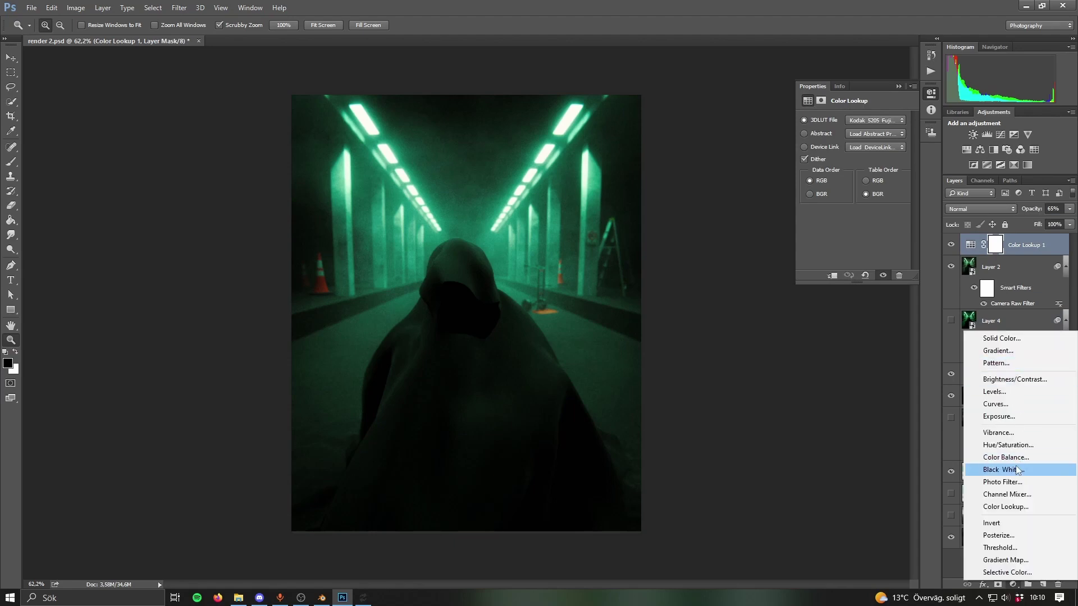
click(1004, 507)
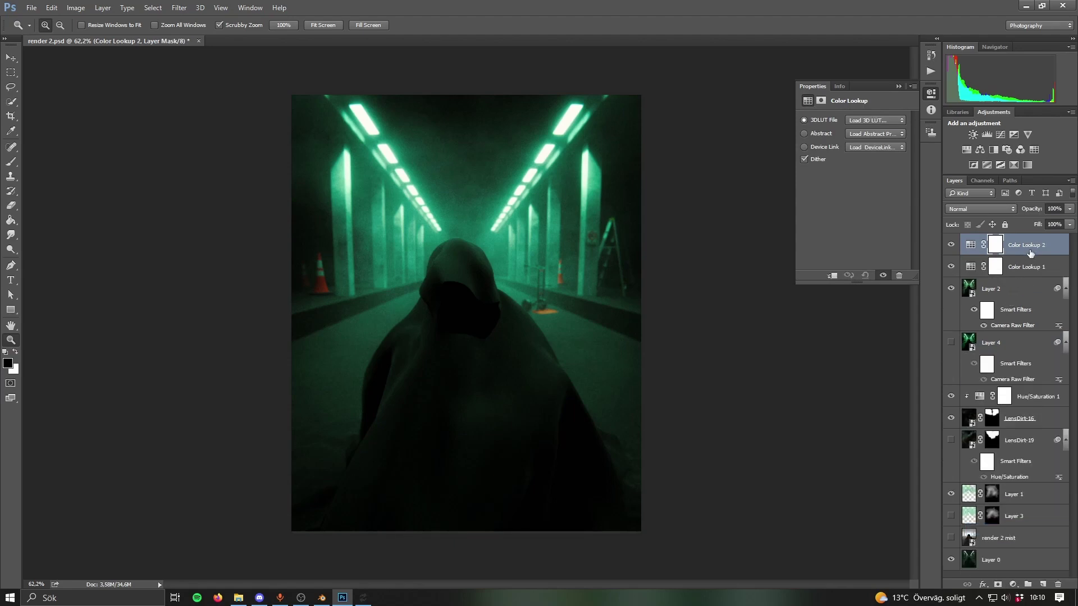
click(970, 244)
click(868, 119)
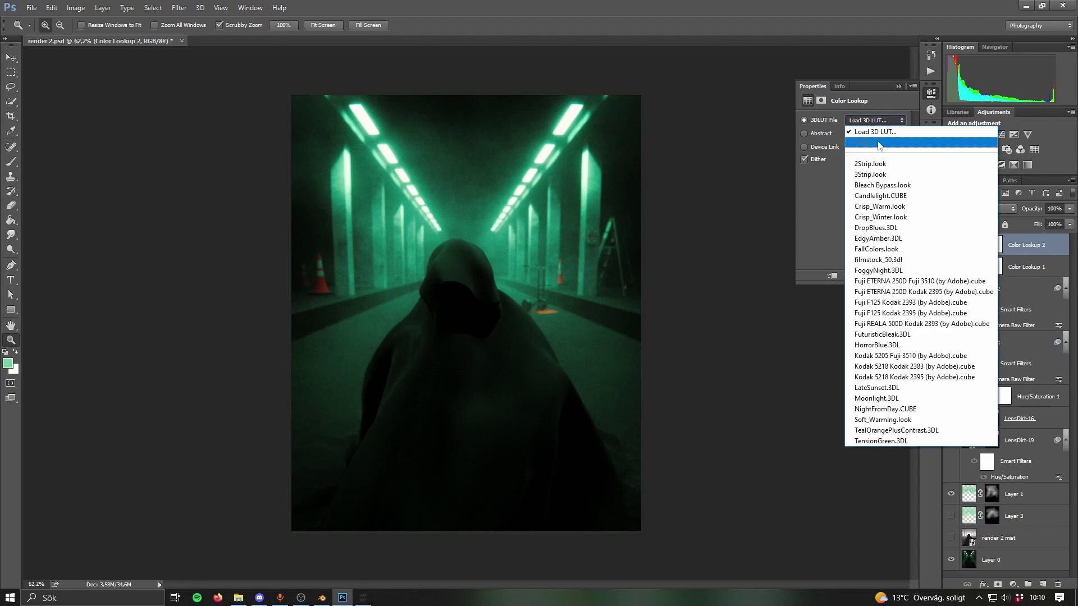
click(874, 166)
key(Down)
key(Down)
key(Down)
key(Down)
key(Down)
key(Down)
key(Down)
key(Down)
key(Down)
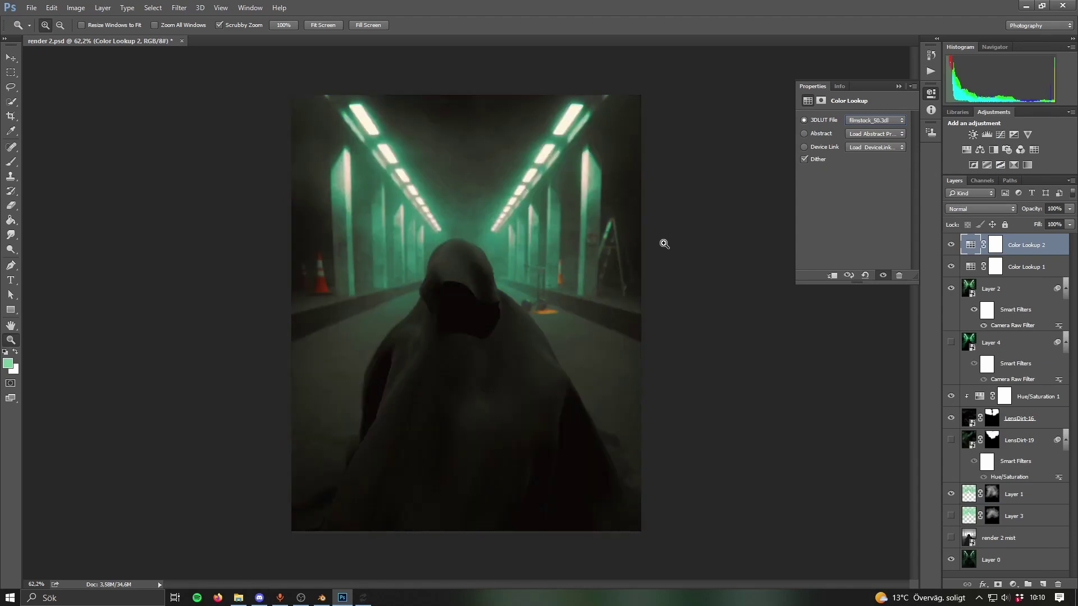
click(895, 119)
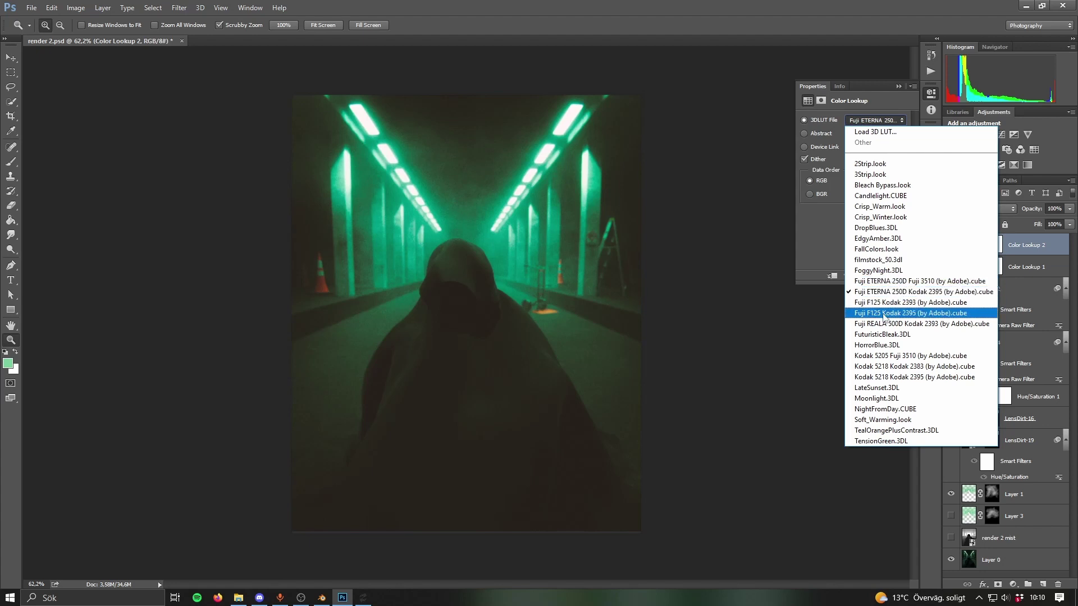
click(884, 355)
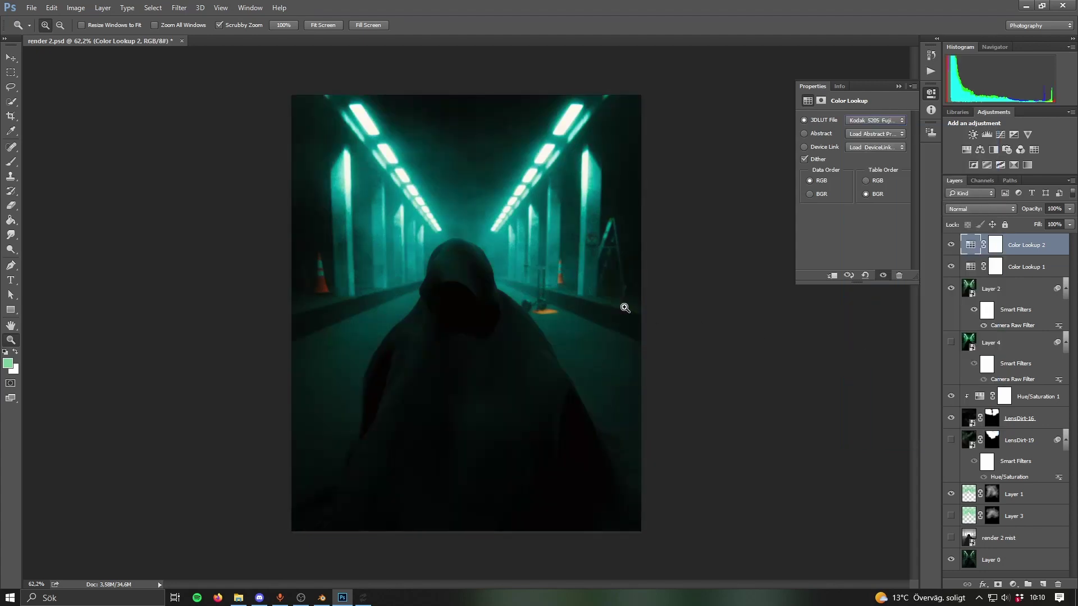
key(Down)
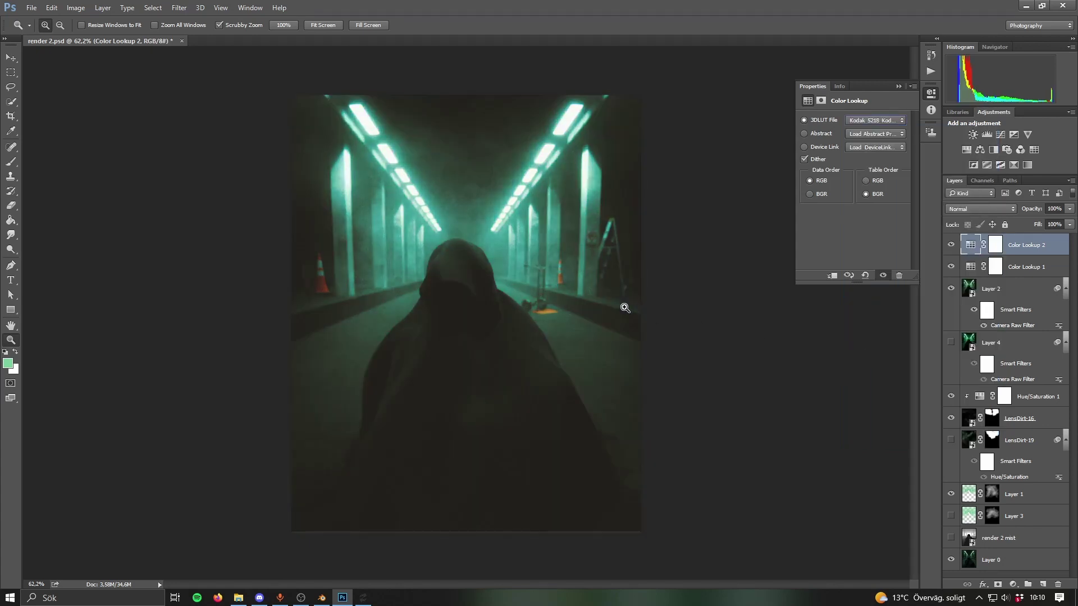
Review Color Lookup 1's LUT, then hide Color Lookup 2 to keep only Color Lookup 1.
click(1026, 267)
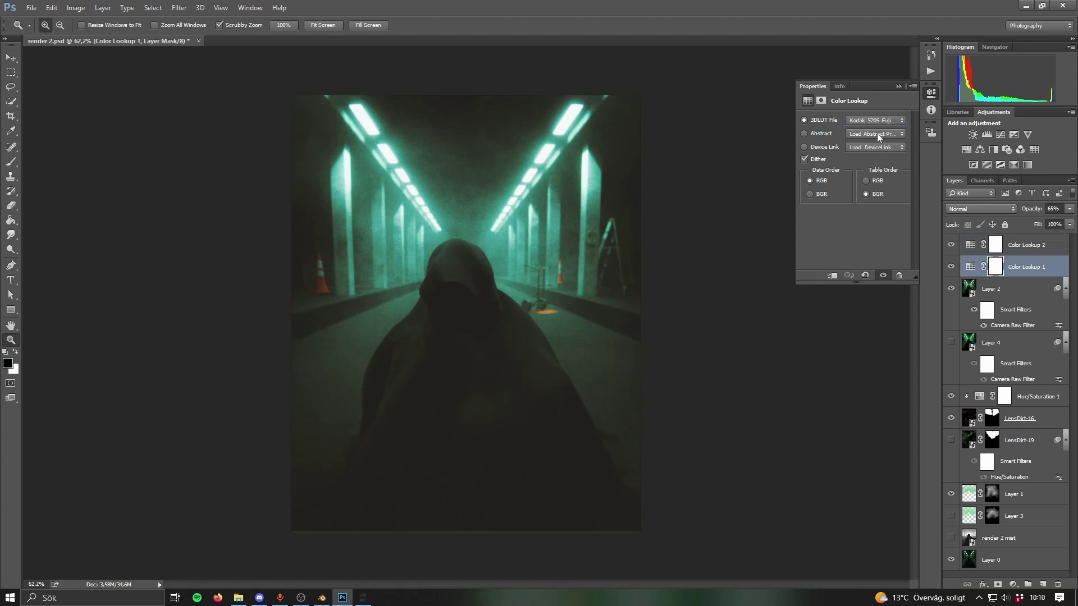
click(870, 122)
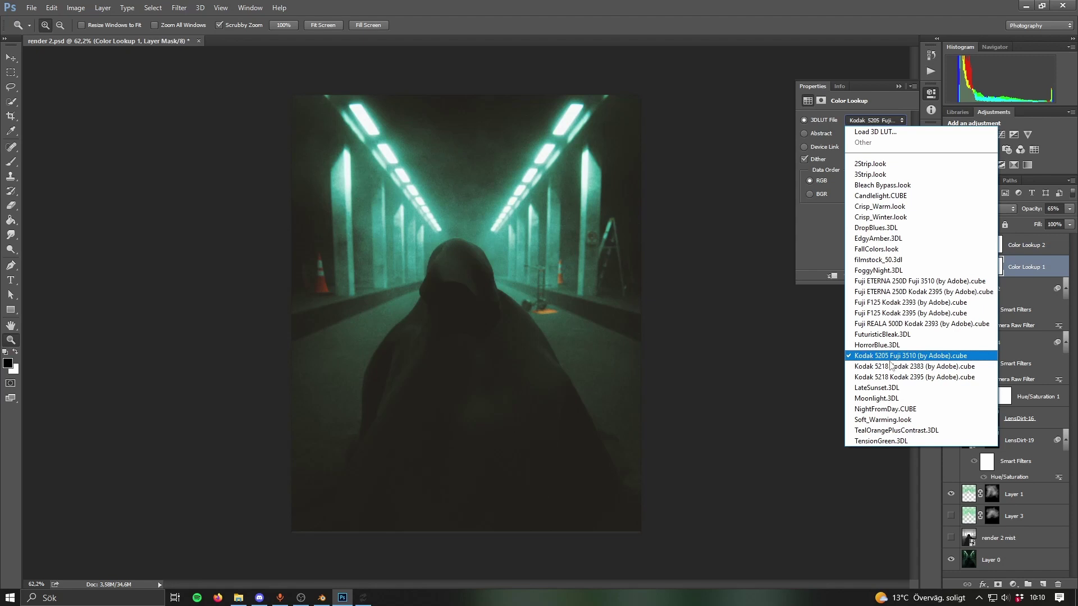
click(937, 366)
click(1050, 249)
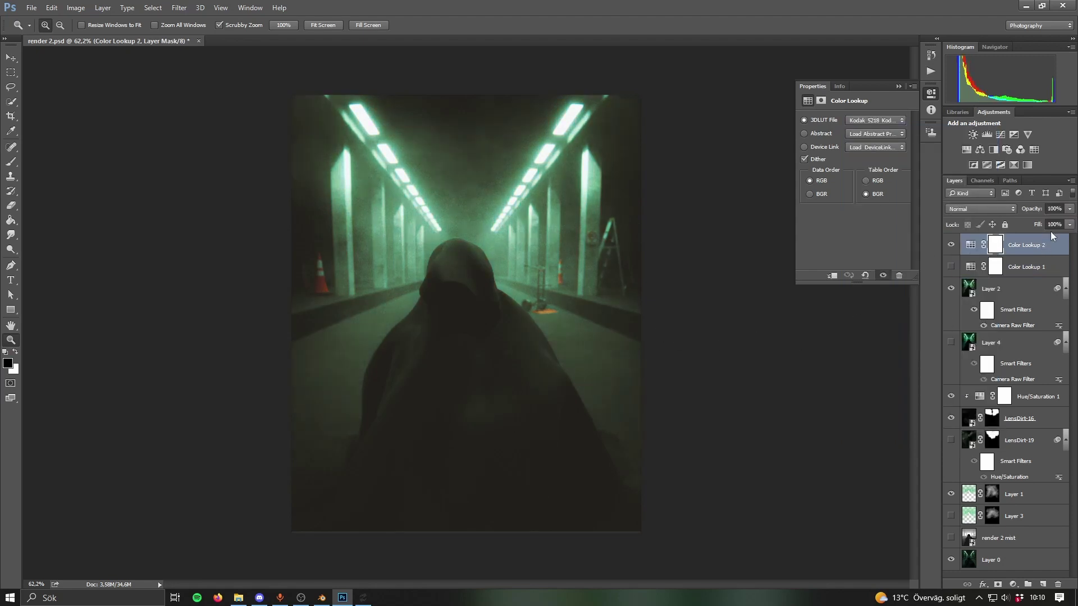
click(1020, 266)
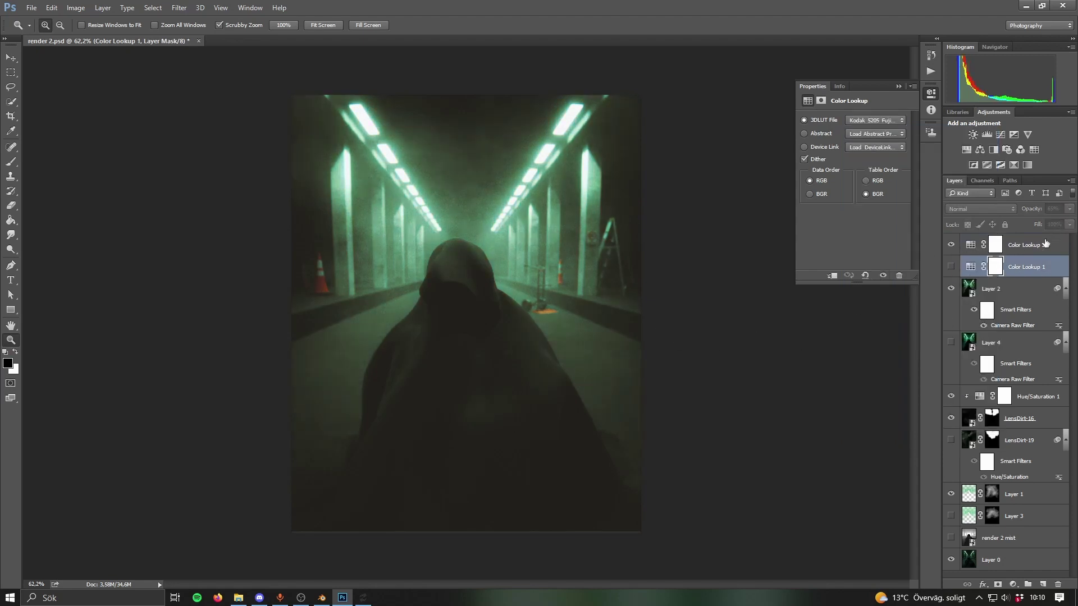
click(950, 247)
click(950, 266)
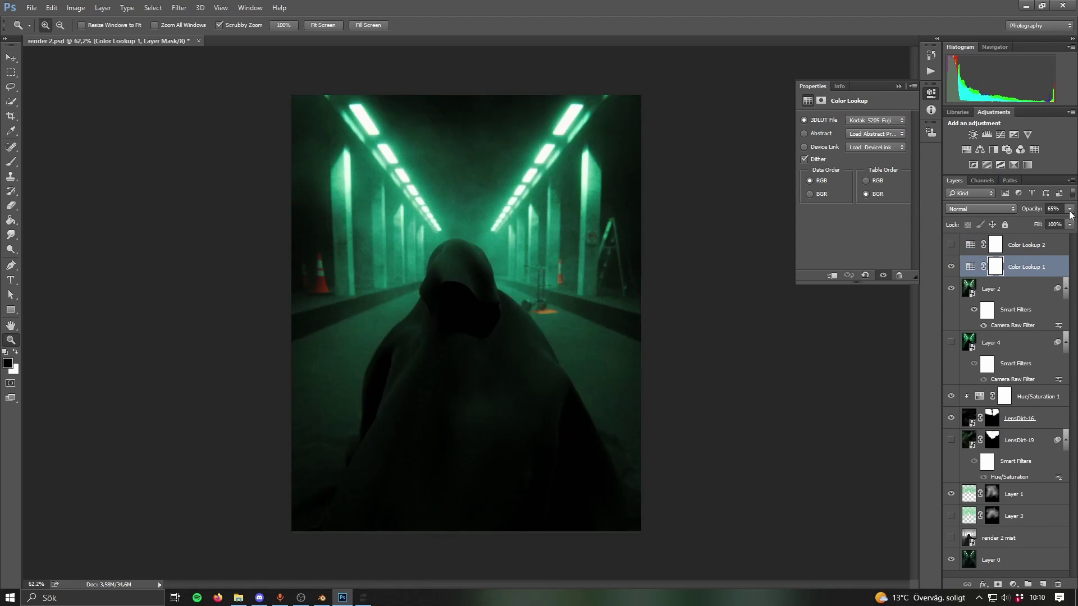
Set Color Lookup 1's opacity from 65% to 90%, adjusting the canvas zoom to inspect.
click(1069, 208)
drag(1028, 230, 1014, 234)
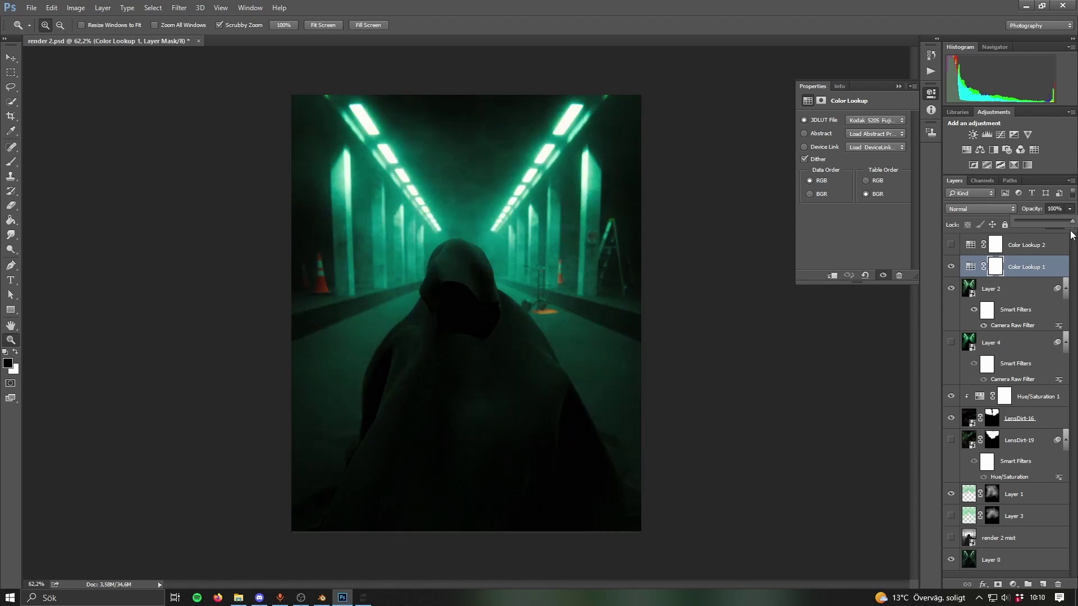
click(704, 352)
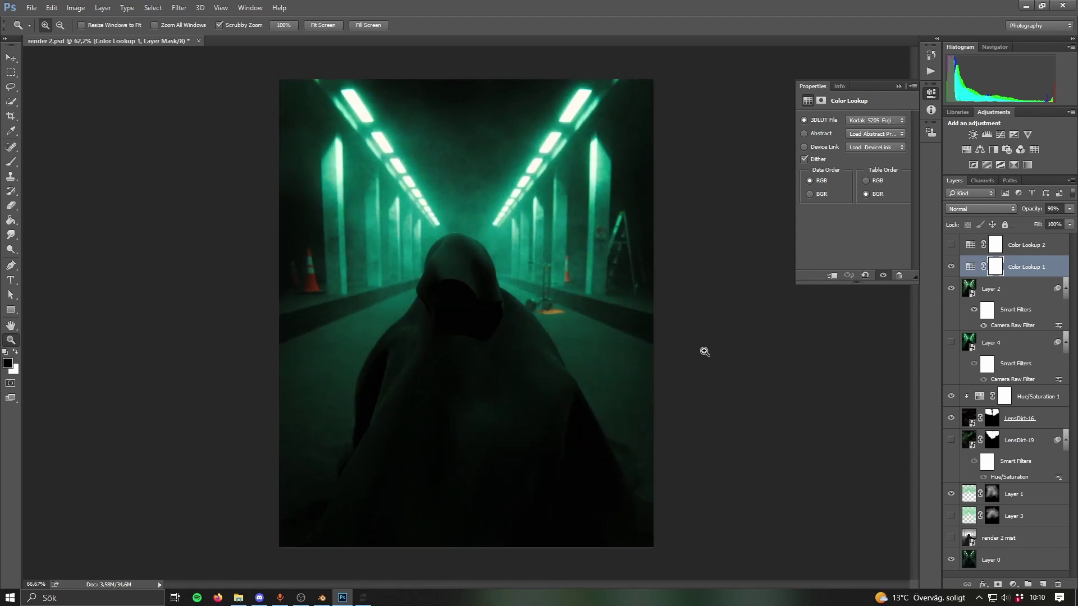
drag(548, 289, 504, 304)
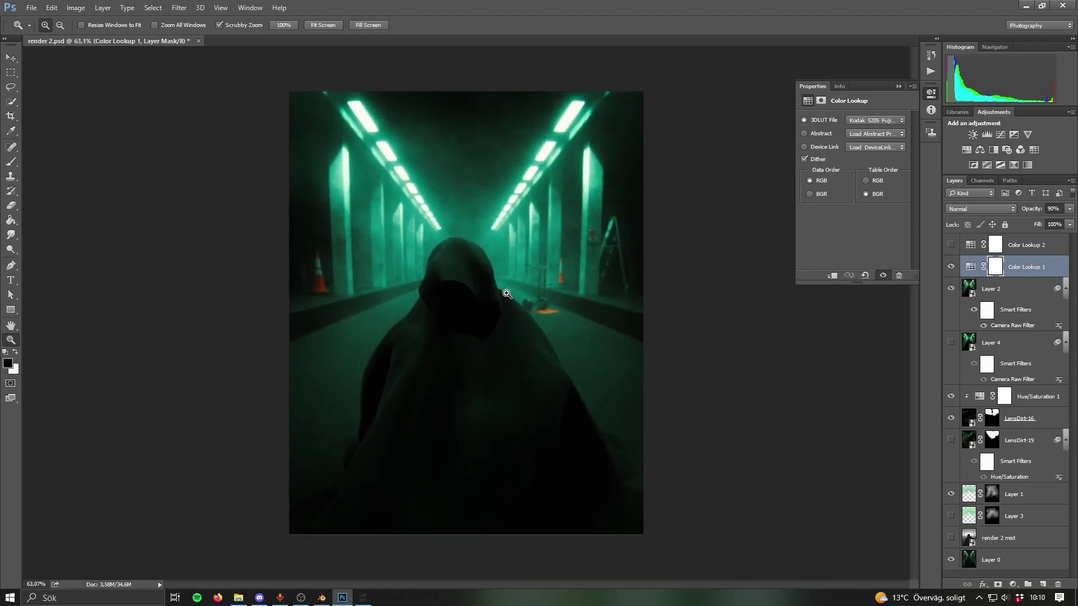